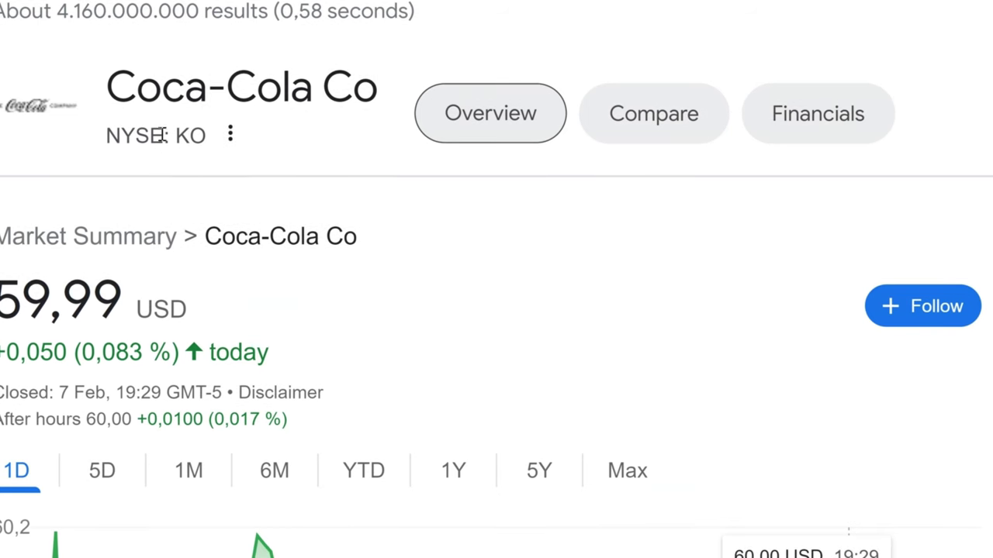
Examine Coca-Cola Co's ticker symbol and market summary in the search results.
{"action": "double_click", "coordinate": [198, 137]}
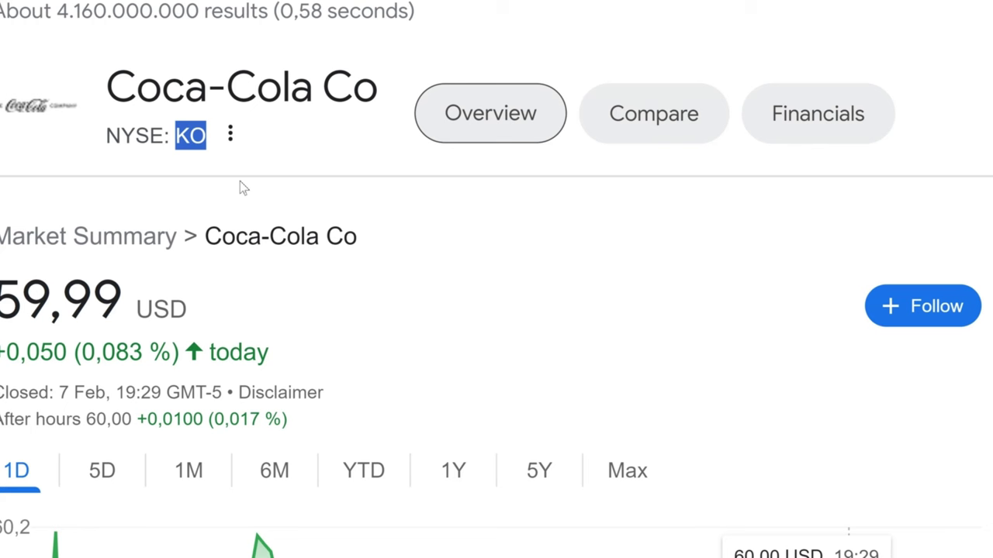
{"action": "left_click", "coordinate": [124, 152]}
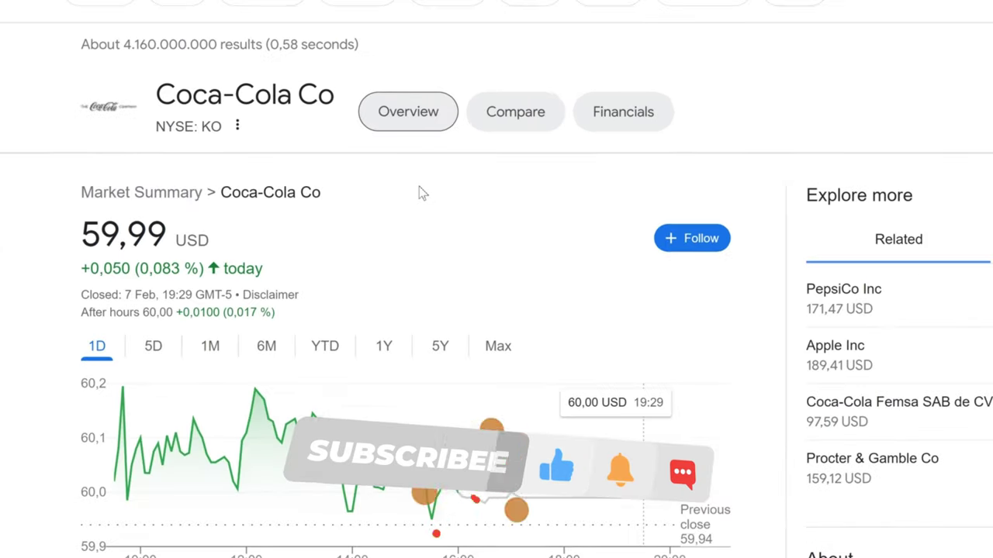
{"action": "scroll", "coordinate": [418, 192], "scroll_direction": "down", "scroll_amount": 2}
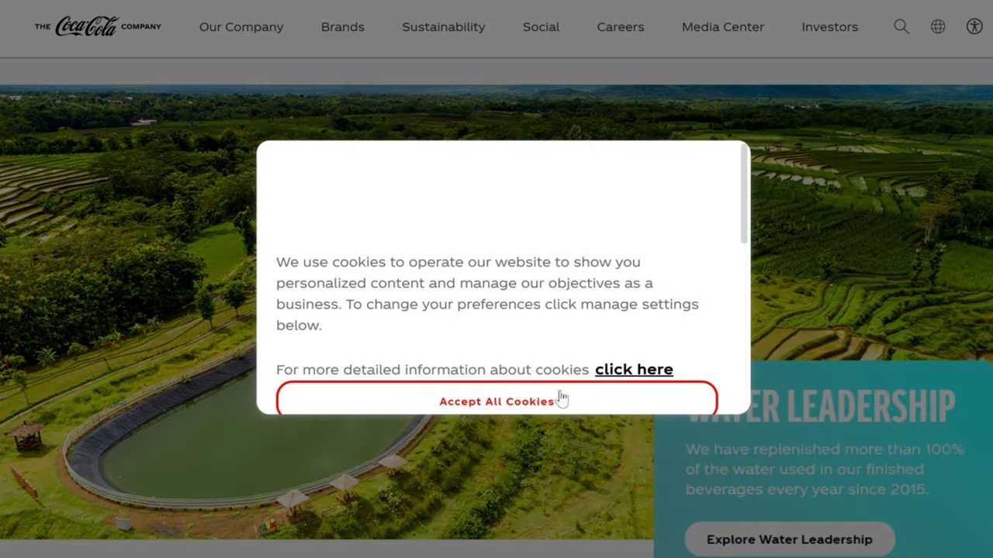
Accept all cookies on The Coca-Cola Company website and examine its sustainability goals and progress section.
{"action": "scroll", "coordinate": [547, 308], "scroll_direction": "down", "scroll_amount": 3}
{"action": "left_click", "coordinate": [557, 241]}
{"action": "left_click", "coordinate": [535, 237]}
{"action": "scroll", "coordinate": [562, 245], "scroll_direction": "down", "scroll_amount": 2}
{"action": "left_click", "coordinate": [581, 357]}
{"action": "scroll", "coordinate": [687, 339], "scroll_direction": "down", "scroll_amount": 10}
{"action": "scroll", "coordinate": [687, 340], "scroll_direction": "up", "scroll_amount": 2}
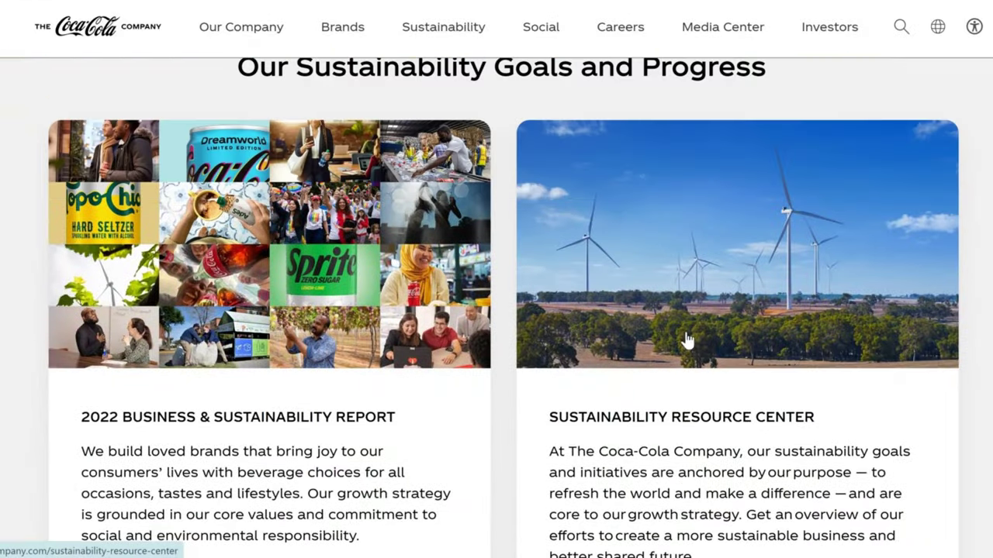
{"action": "scroll", "coordinate": [375, 262], "scroll_direction": "down", "scroll_amount": 6}
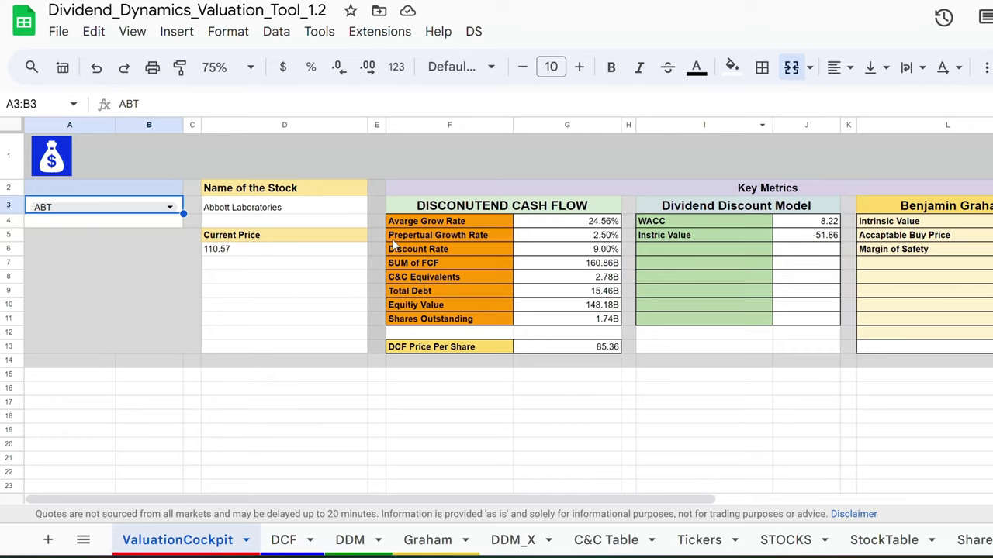
Set the ValuationCockpit stock ticker to ADP, review the DCF, DDM and Graham sheets, and return to the cockpit.
{"action": "left_click", "coordinate": [170, 207]}
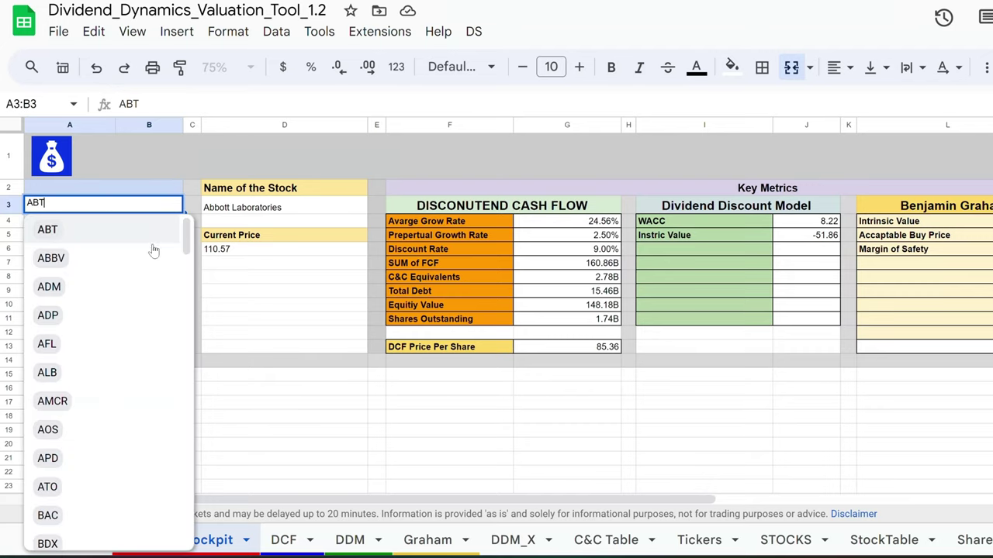
{"action": "left_click", "coordinate": [107, 315]}
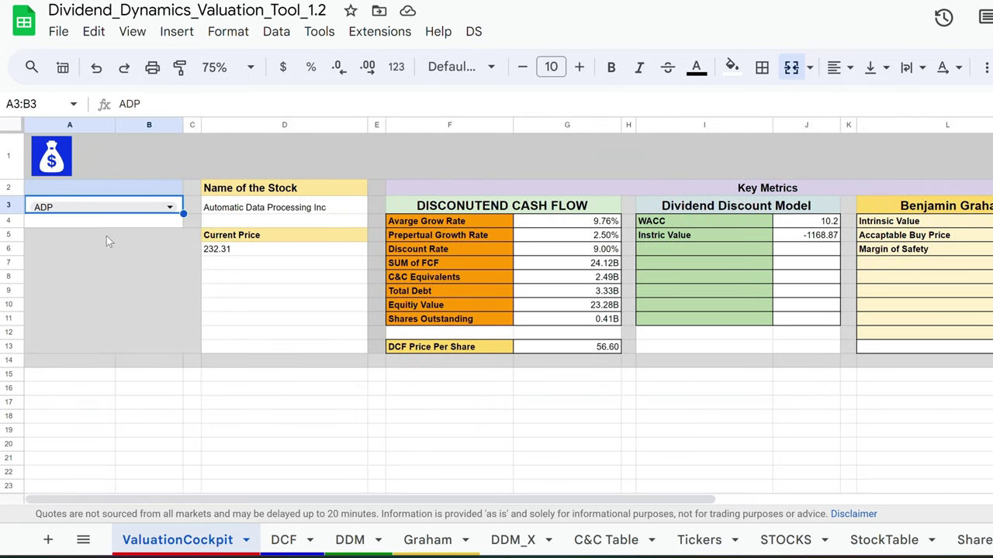
{"action": "left_click", "coordinate": [284, 541]}
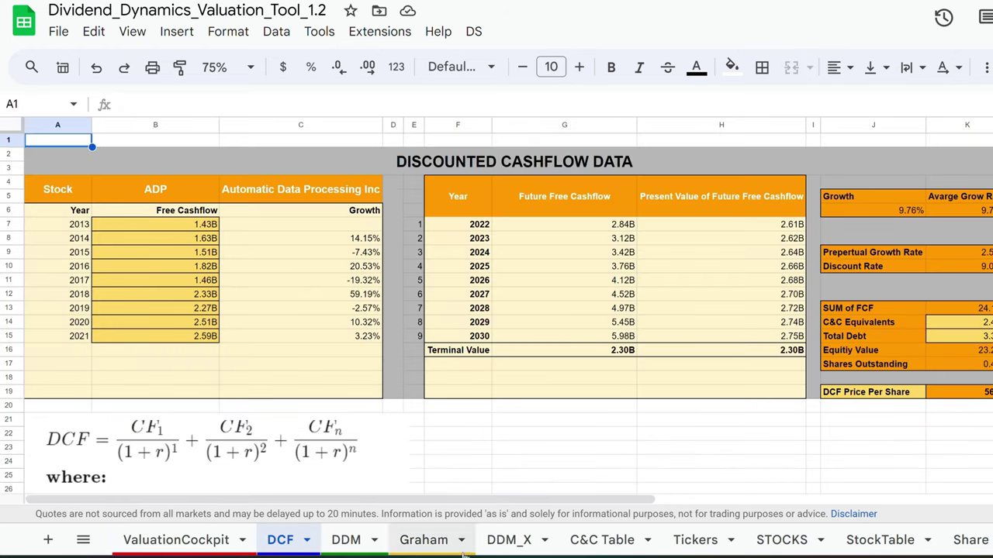
{"action": "left_click", "coordinate": [345, 543]}
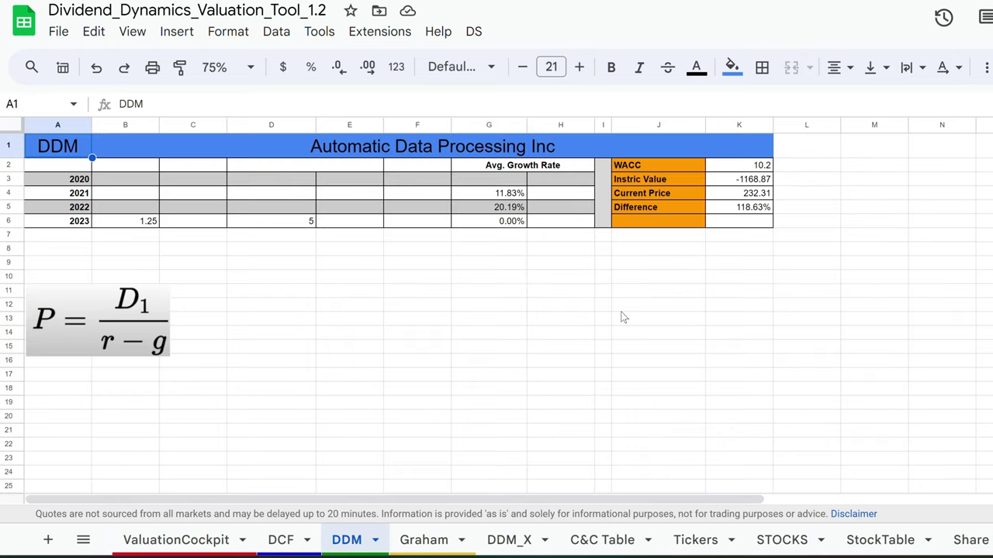
{"action": "left_click", "coordinate": [424, 541]}
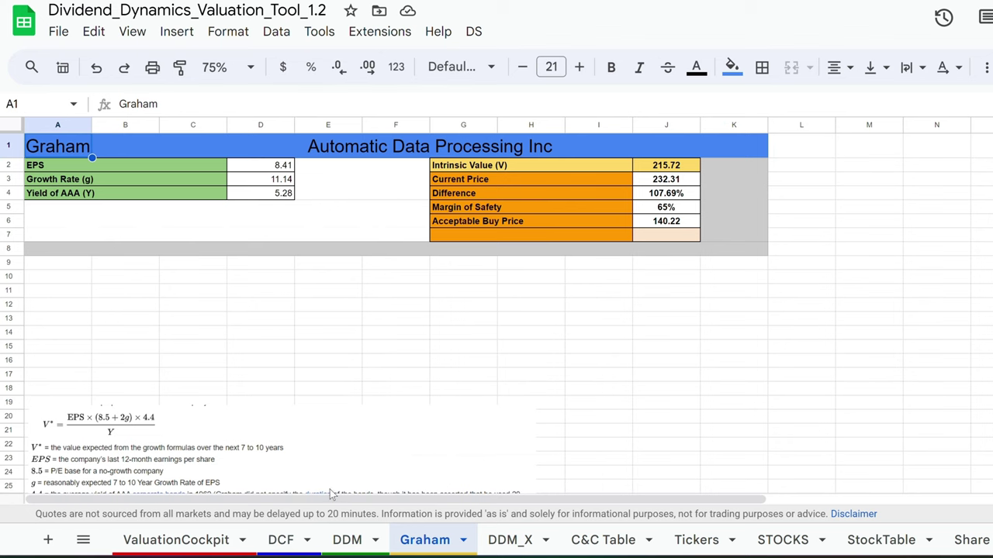
{"action": "left_click", "coordinate": [281, 541]}
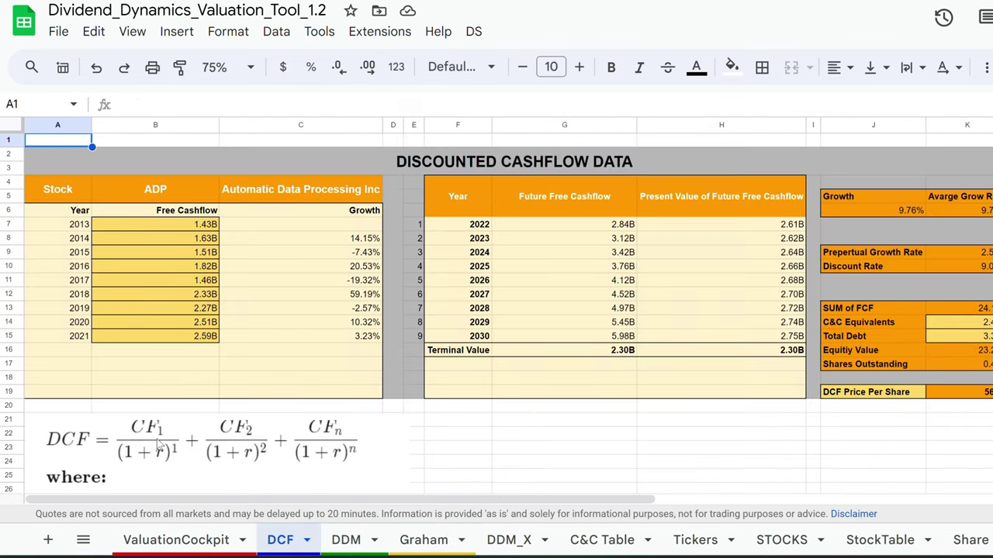
{"action": "left_click", "coordinate": [165, 548]}
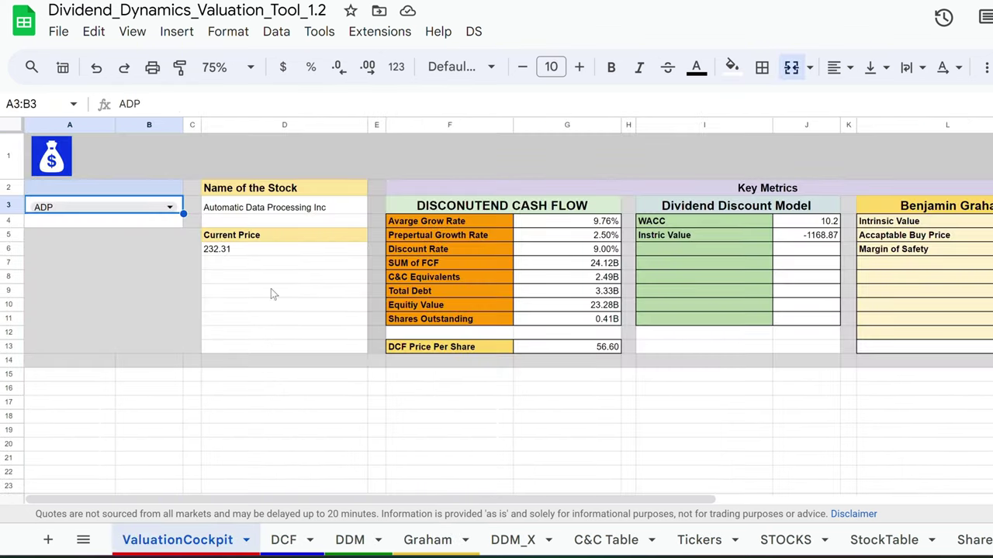
Choose a different stock ticker from the list in cell A3 of the ValuationCockpit sheet.
{"action": "left_click", "coordinate": [172, 210]}
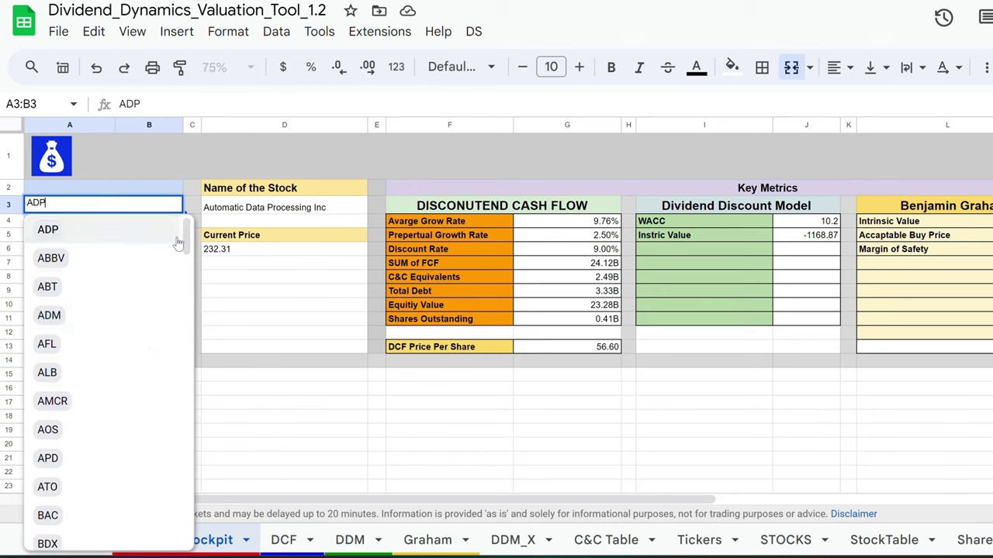
{"action": "scroll", "coordinate": [70, 465], "scroll_direction": "down", "scroll_amount": 4}
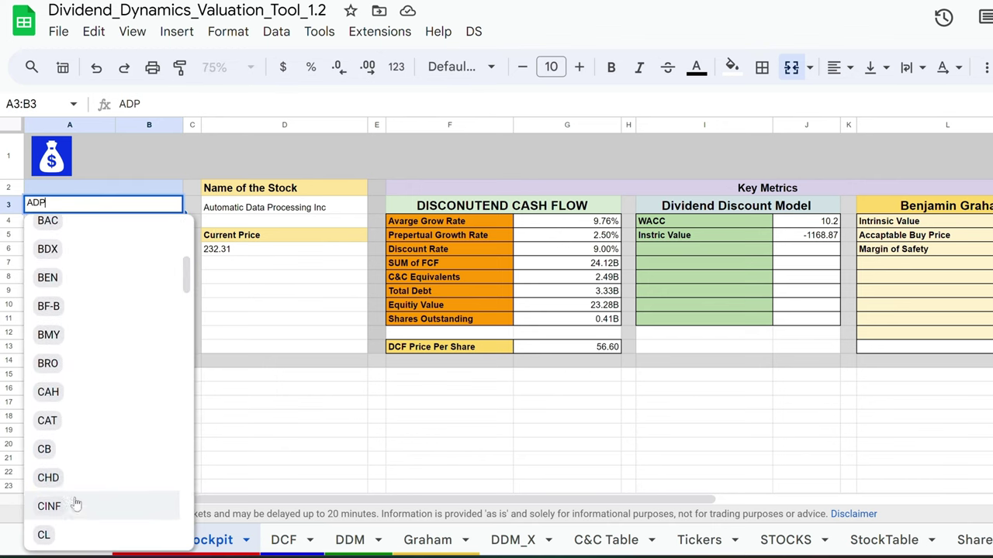
{"action": "scroll", "coordinate": [69, 496], "scroll_direction": "down", "scroll_amount": 4}
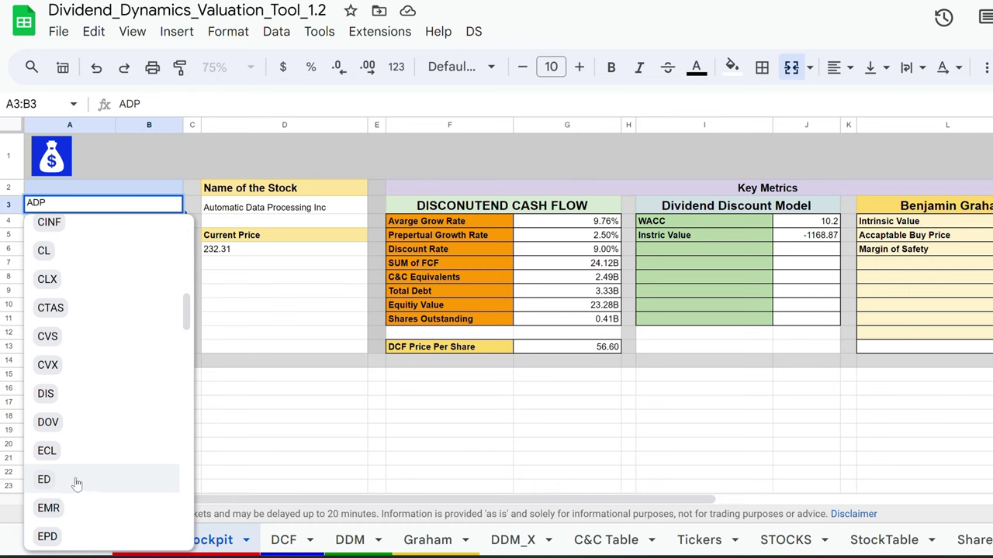
{"action": "scroll", "coordinate": [73, 478], "scroll_direction": "down", "scroll_amount": 3}
{"action": "left_click", "coordinate": [74, 417]}
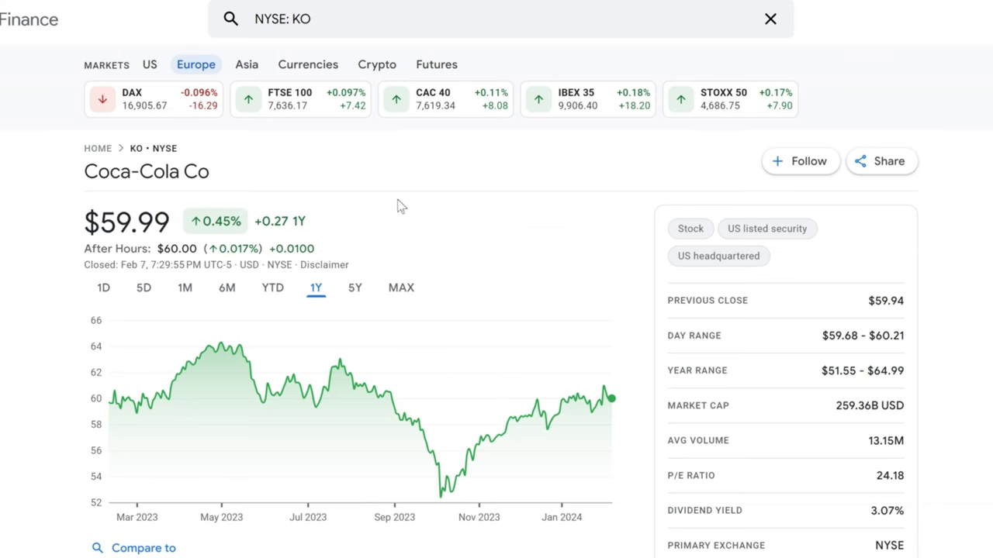
On the Google Finance page for Coca-Cola Co, show the five-year price chart and highlight the after-hours price.
{"action": "scroll", "coordinate": [448, 177], "scroll_direction": "down", "scroll_amount": 2}
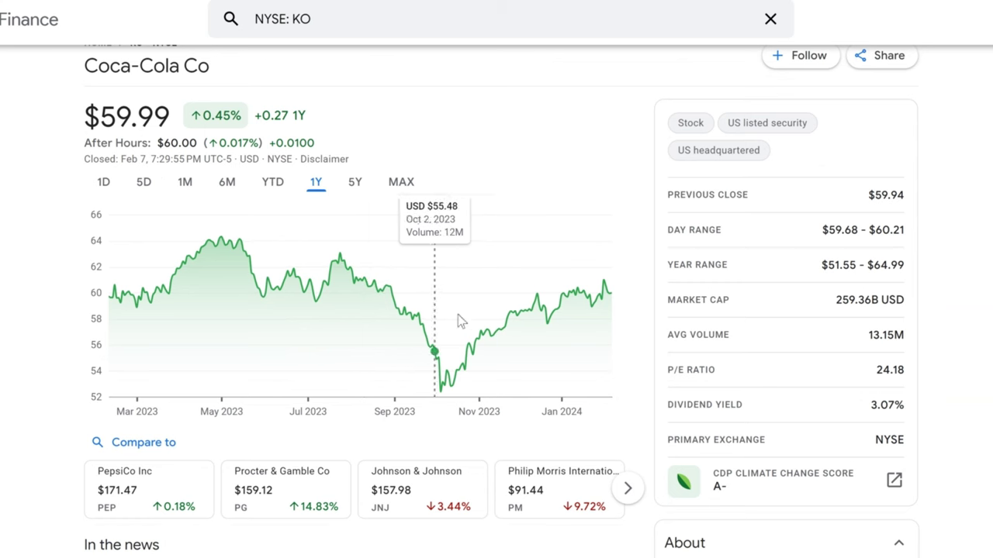
{"action": "left_click", "coordinate": [363, 186]}
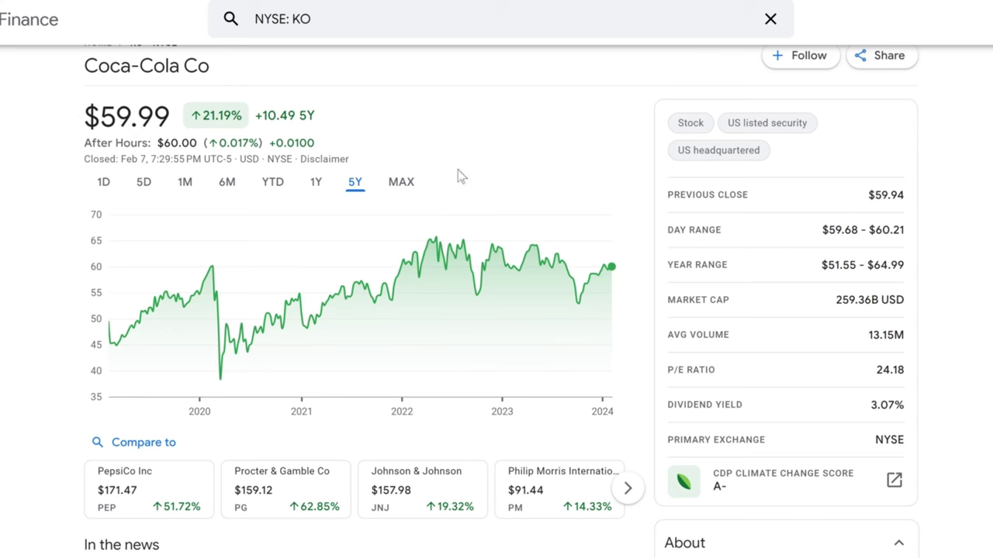
{"action": "double_click", "coordinate": [166, 143]}
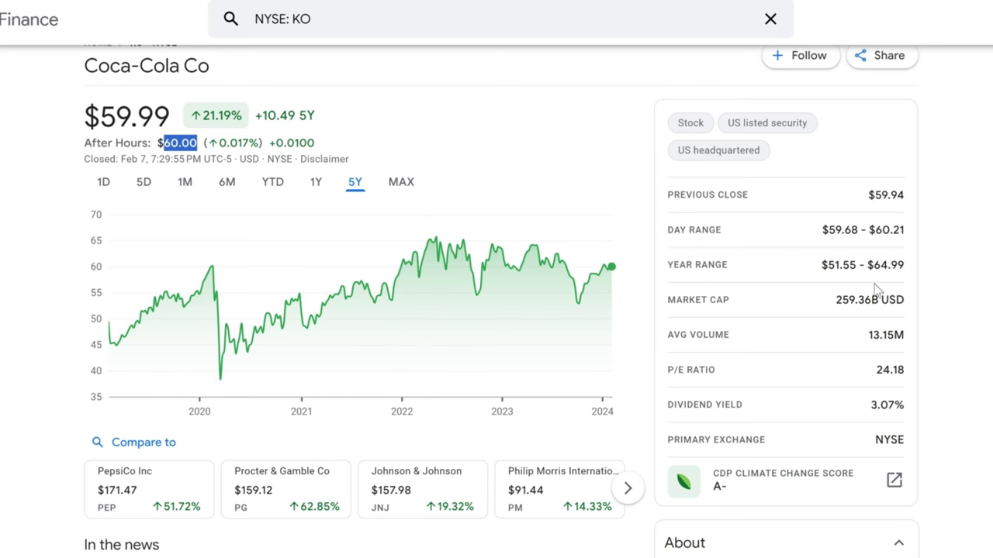
{"action": "left_click", "coordinate": [875, 233]}
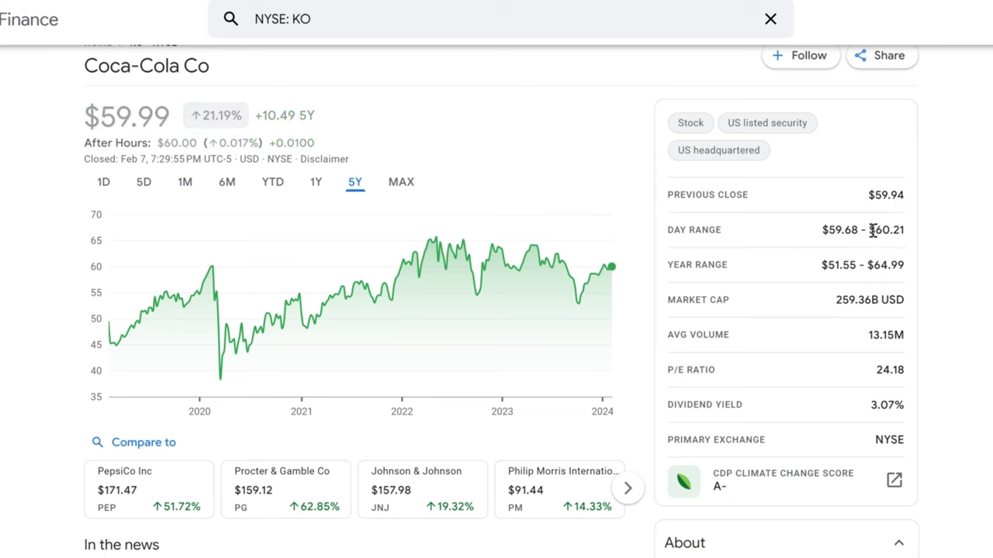
Highlight Coca-Cola's year range and average volume in the key statistics and examine them.
{"action": "scroll", "coordinate": [753, 310], "scroll_direction": "down", "scroll_amount": 1}
{"action": "double_click", "coordinate": [703, 241]}
{"action": "left_click_drag", "start_coordinate": [819, 240], "coordinate": [901, 240]}
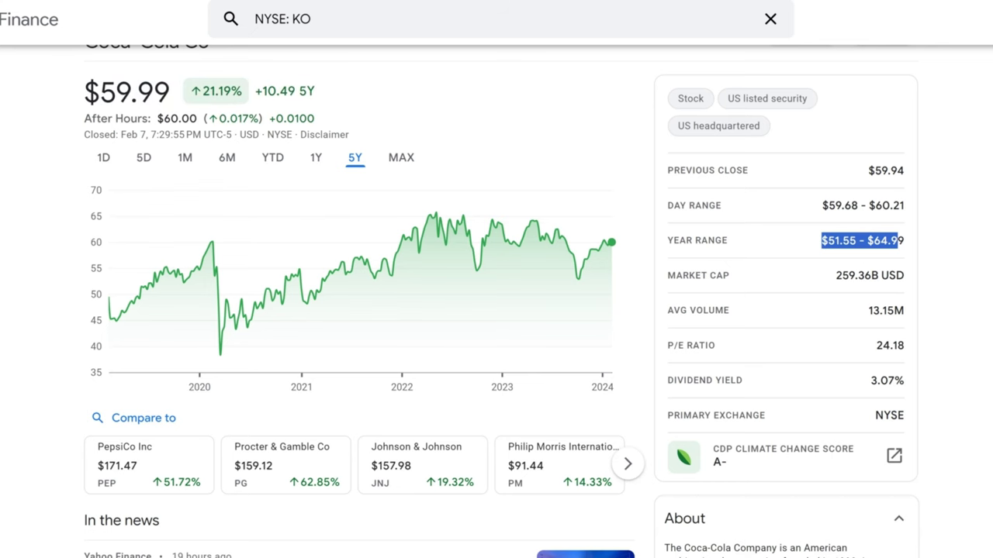
{"action": "scroll", "coordinate": [820, 332], "scroll_direction": "down", "scroll_amount": 1}
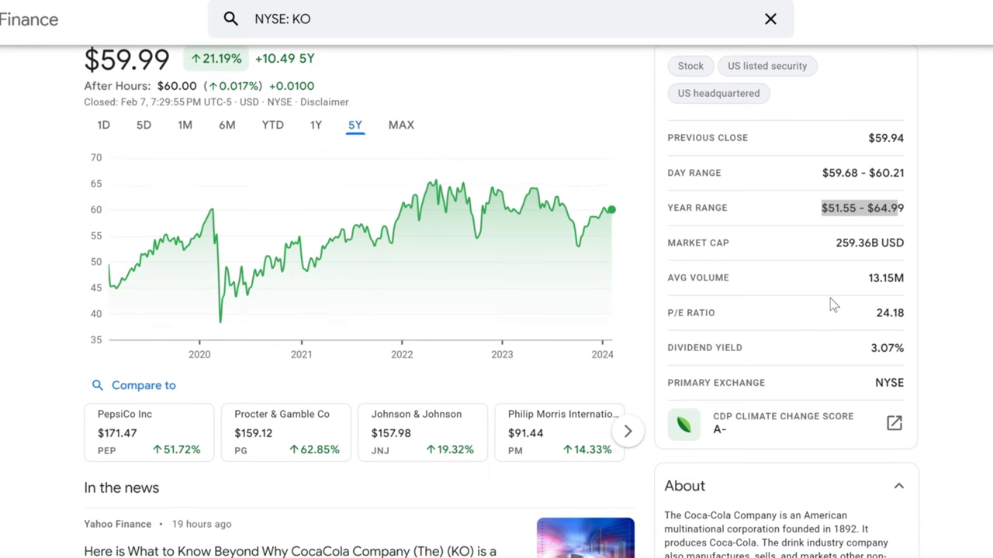
{"action": "double_click", "coordinate": [877, 277]}
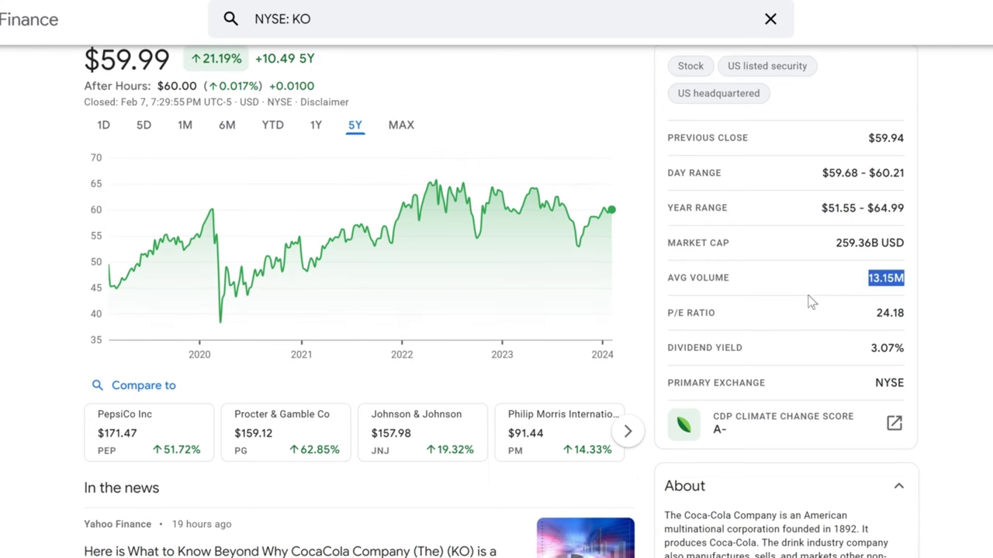
{"action": "double_click", "coordinate": [701, 279]}
{"action": "scroll", "coordinate": [876, 335], "scroll_direction": "down", "scroll_amount": 1}
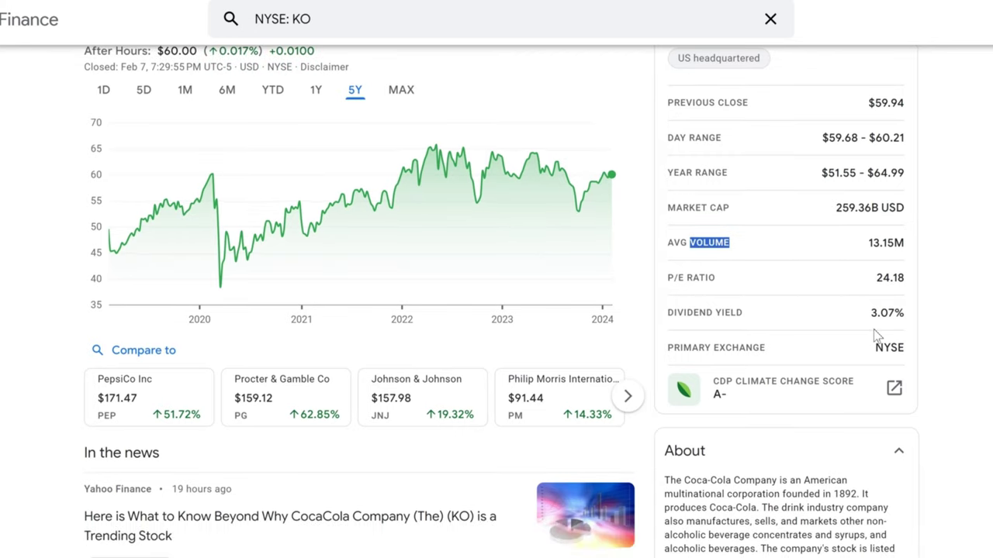
{"action": "left_click", "coordinate": [970, 280]}
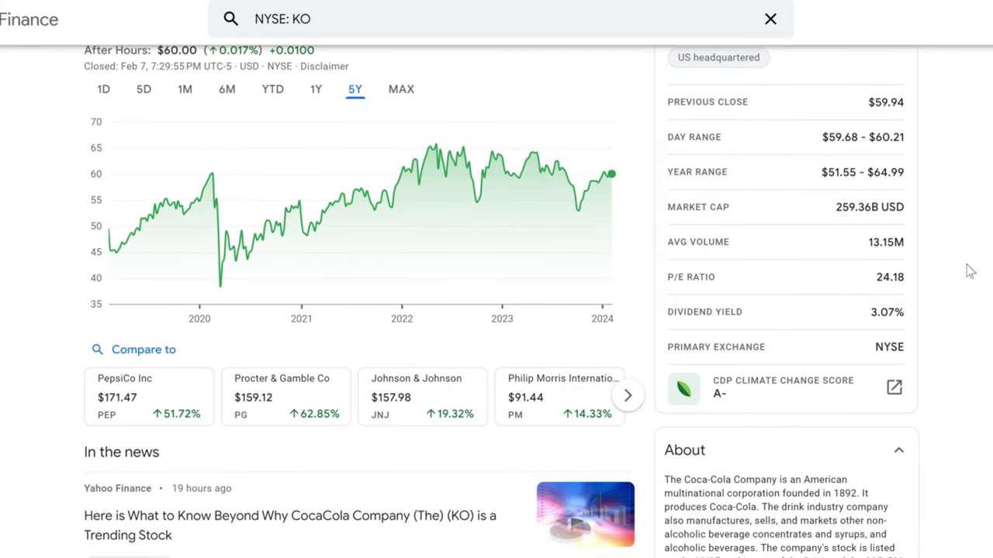
Highlight Coca-Cola's dividend yield and P/E ratio in the key statistics and examine them.
{"action": "triple_click", "coordinate": [888, 317]}
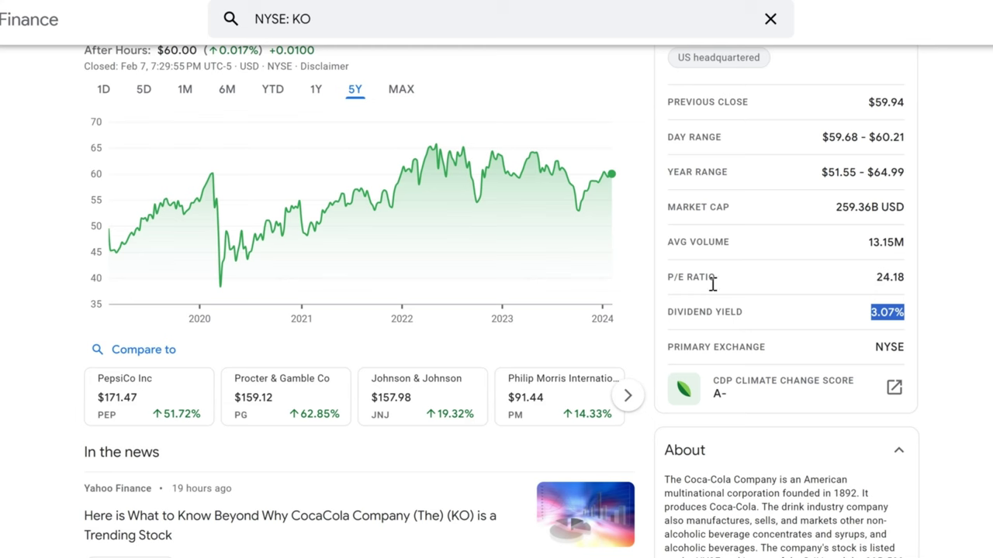
{"action": "double_click", "coordinate": [682, 276]}
{"action": "left_click_drag", "start_coordinate": [871, 277], "coordinate": [926, 281]}
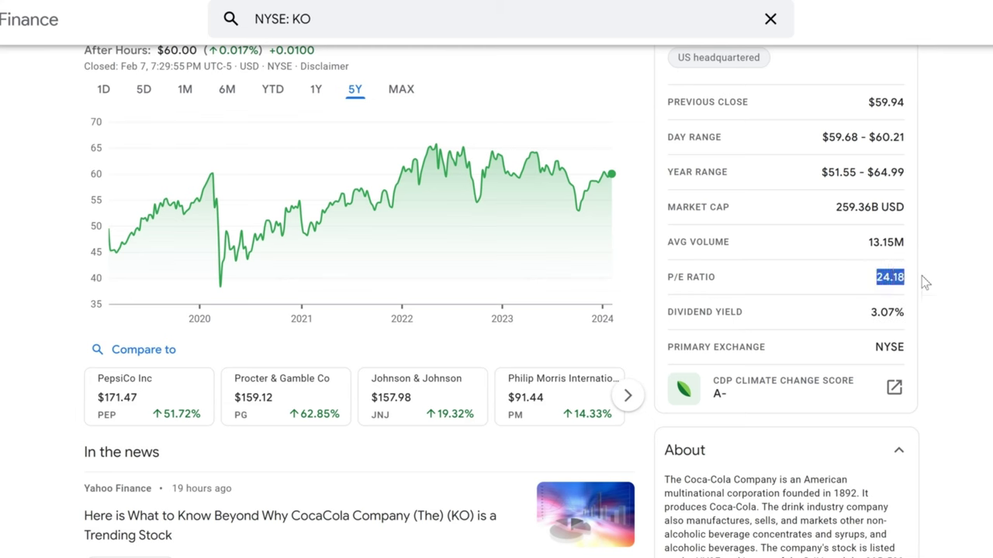
{"action": "left_click", "coordinate": [974, 301]}
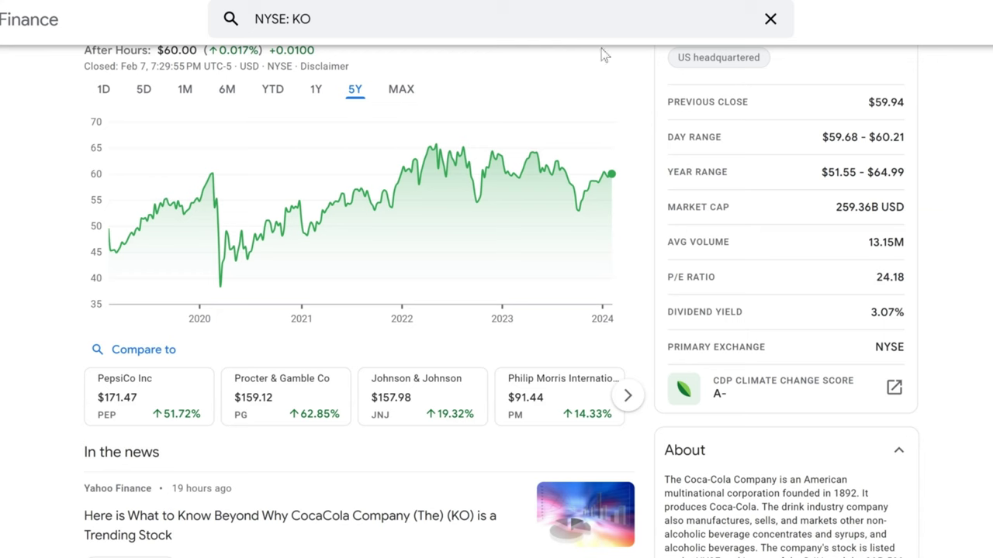
Examine the five-year price chart and the comparison stocks listed beneath it.
{"action": "mouse_move", "coordinate": [428, 264]}
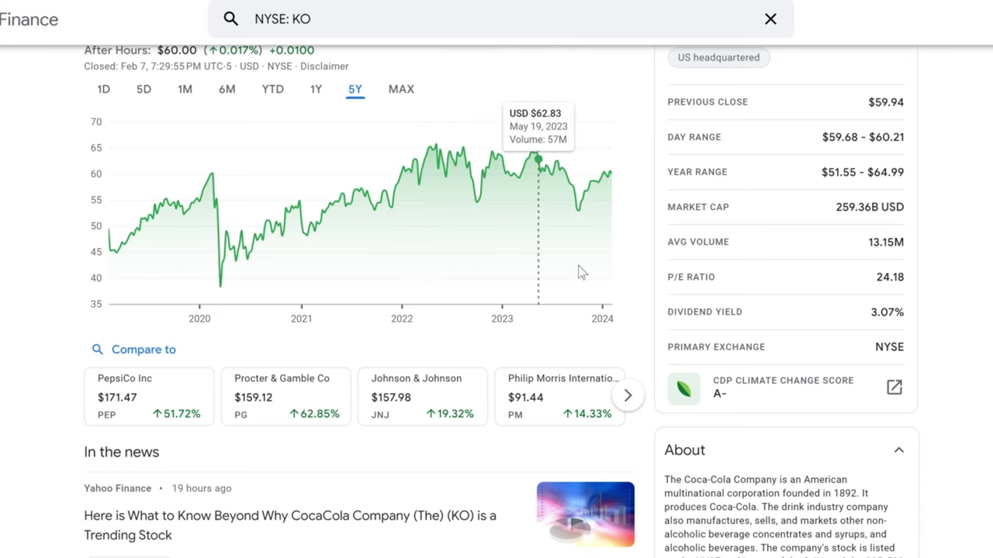
{"action": "scroll", "coordinate": [896, 296], "scroll_direction": "down", "scroll_amount": 1}
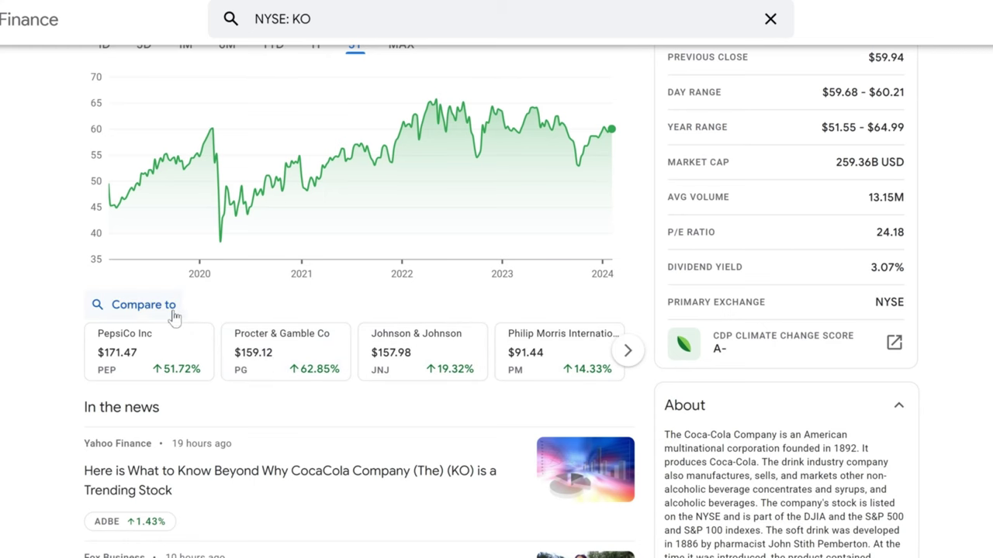
{"action": "scroll", "coordinate": [147, 317], "scroll_direction": "down", "scroll_amount": 1}
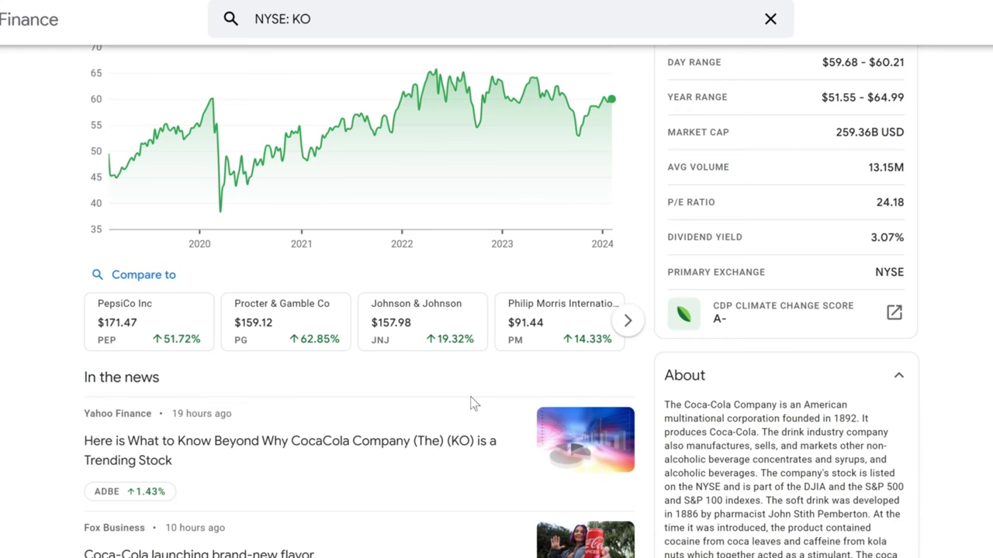
Examine the quarterly income statement in the Financials section and highlight the Sep 2023 revenue.
{"action": "scroll", "coordinate": [398, 429], "scroll_direction": "down", "scroll_amount": 10}
{"action": "scroll", "coordinate": [399, 429], "scroll_direction": "up", "scroll_amount": 2}
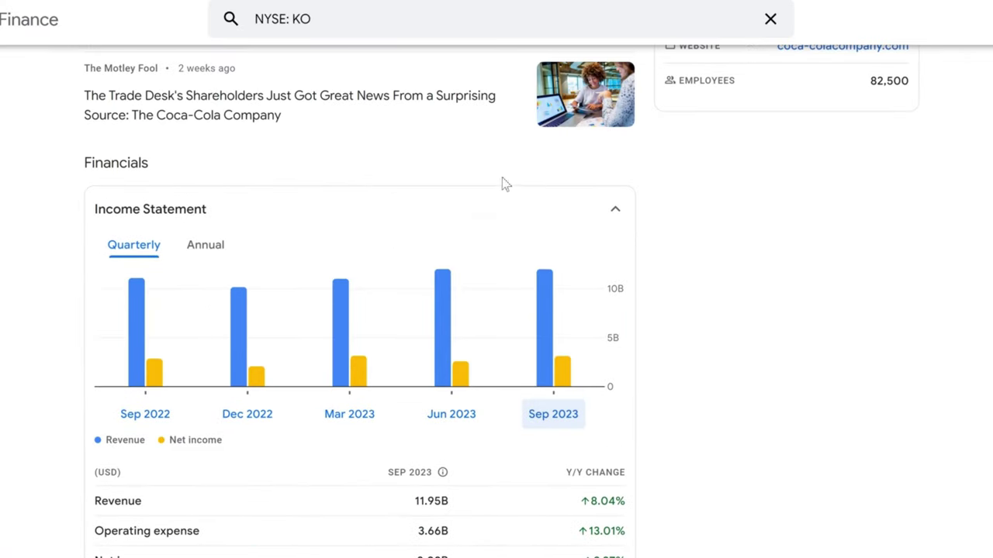
{"action": "scroll", "coordinate": [502, 184], "scroll_direction": "down", "scroll_amount": 3}
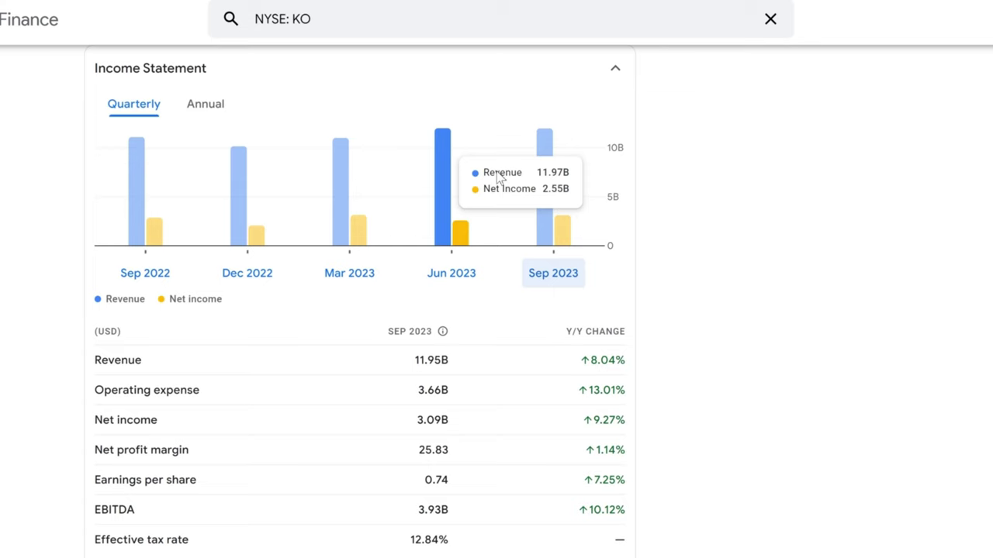
{"action": "scroll", "coordinate": [499, 177], "scroll_direction": "down", "scroll_amount": 1}
{"action": "mouse_move", "coordinate": [326, 174]}
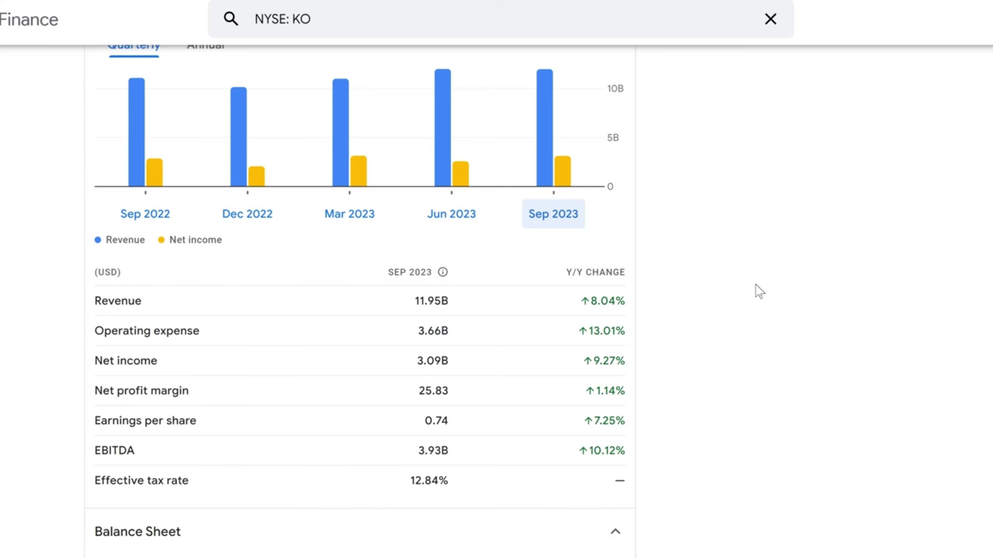
{"action": "double_click", "coordinate": [433, 309]}
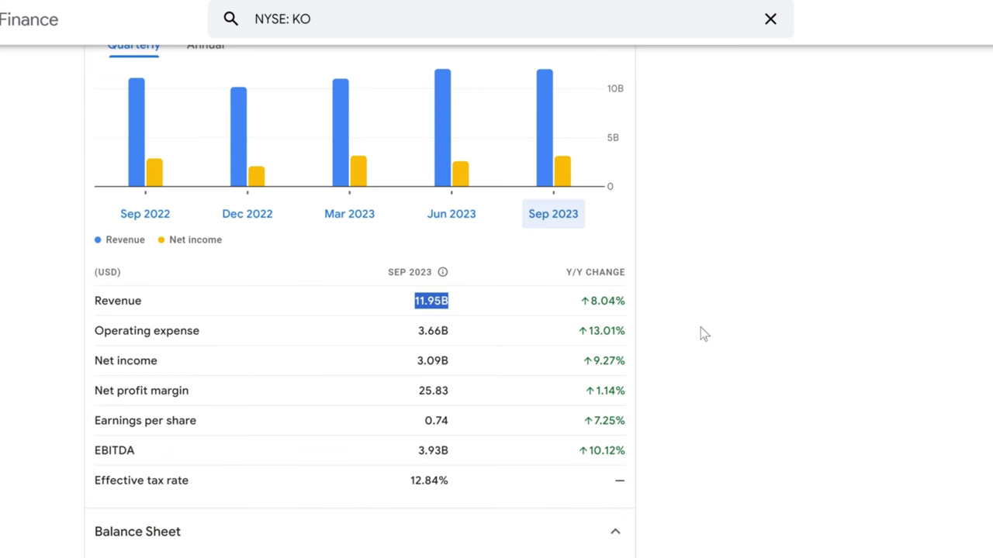
Highlight the Sep 2023 operating expense and net income figures and their year-over-year changes in the income statement.
{"action": "double_click", "coordinate": [584, 332]}
{"action": "double_click", "coordinate": [439, 333]}
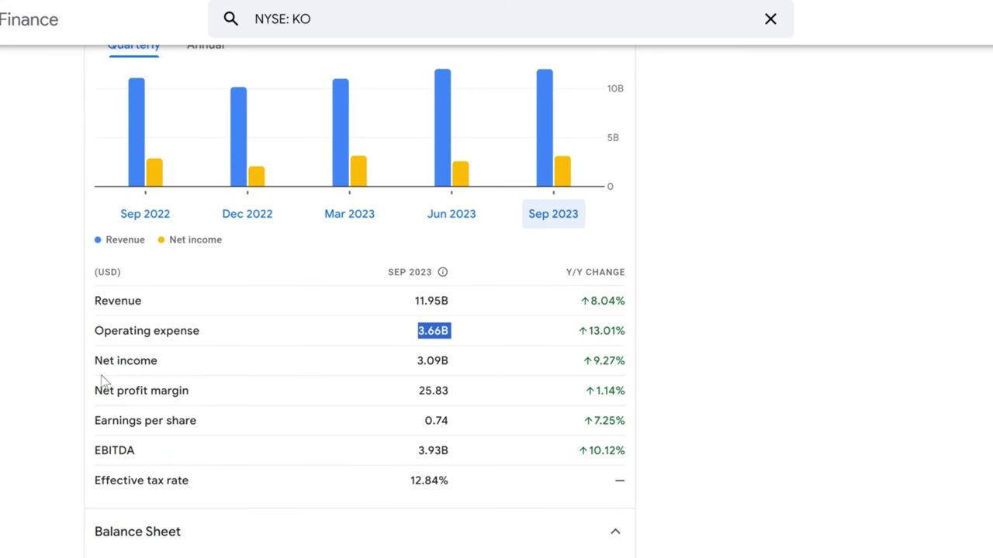
{"action": "double_click", "coordinate": [423, 361]}
{"action": "left_click", "coordinate": [611, 363]}
{"action": "double_click", "coordinate": [611, 363]}
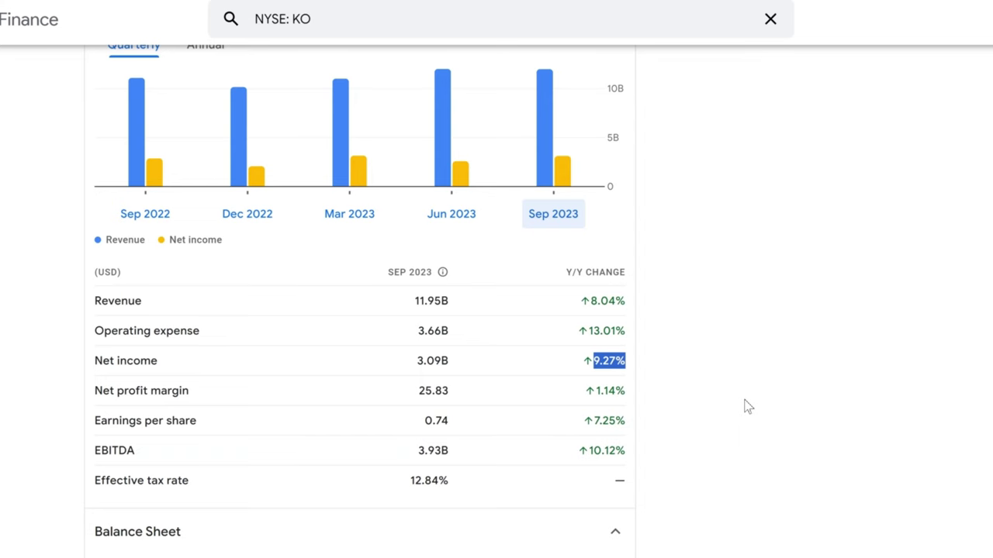
Read the definition of net profit margin and highlight its year-over-year change in the income statement.
{"action": "scroll", "coordinate": [746, 407], "scroll_direction": "down", "scroll_amount": 3}
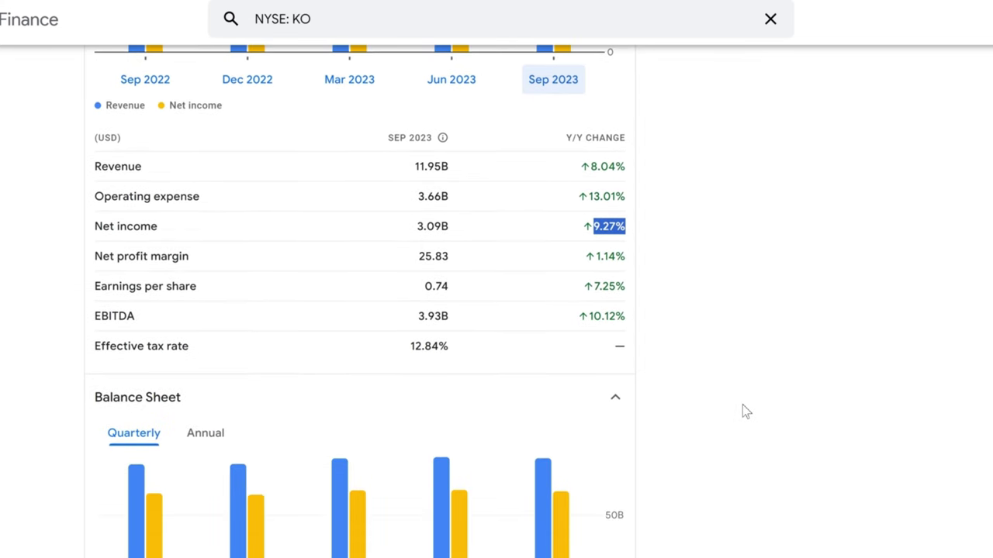
{"action": "mouse_move", "coordinate": [178, 255]}
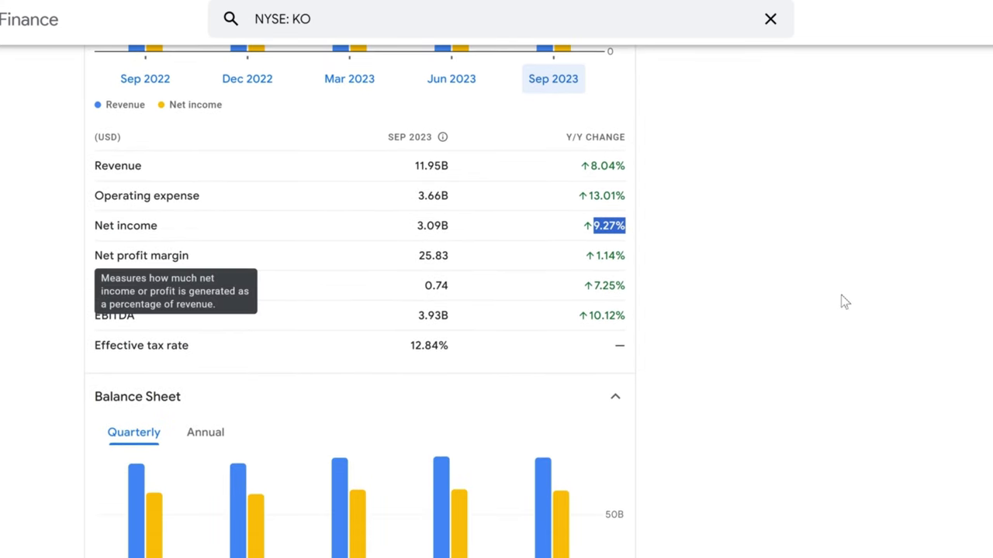
{"action": "left_click_drag", "start_coordinate": [595, 255], "coordinate": [690, 276]}
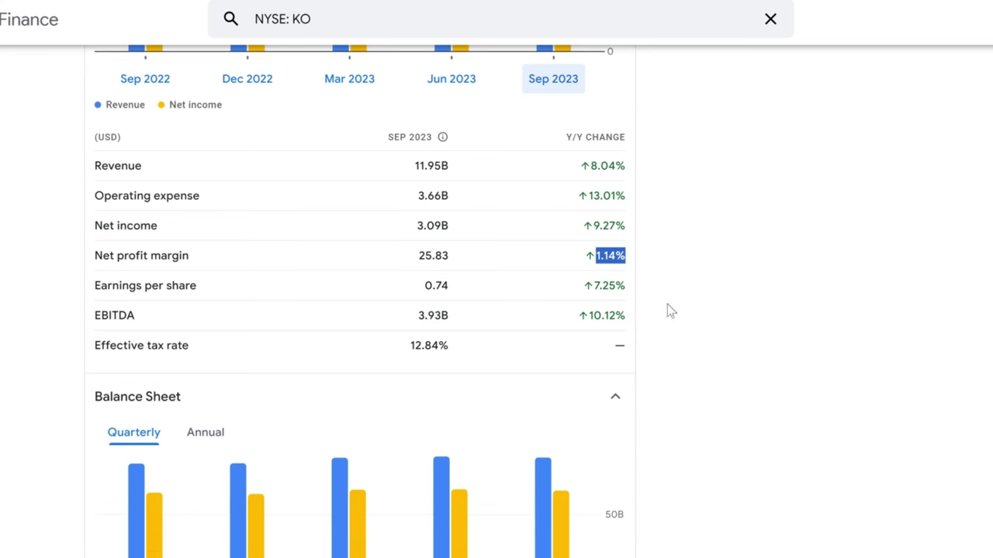
{"action": "left_click", "coordinate": [613, 304]}
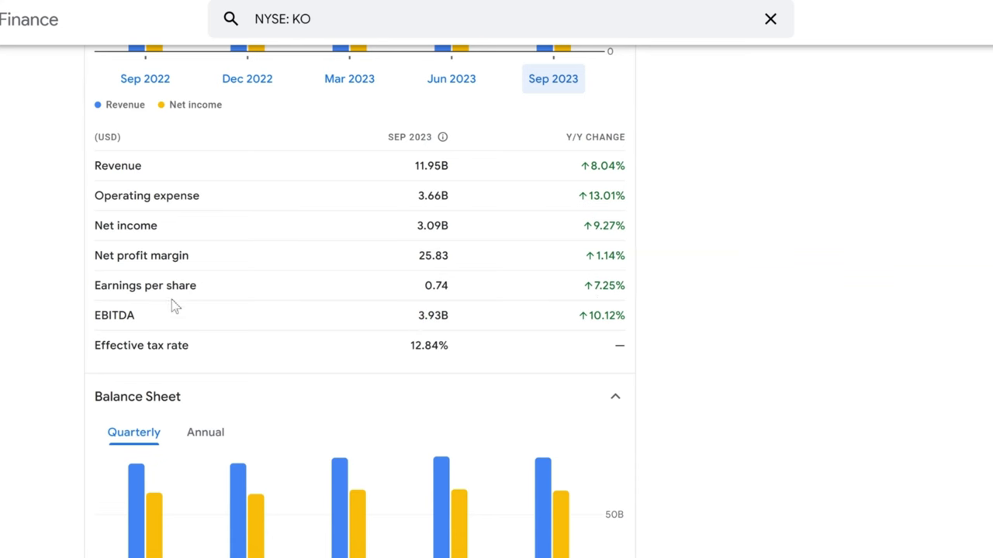
Examine earnings per share and EBITDA, then highlight the effective tax rate and read its definition.
{"action": "mouse_move", "coordinate": [215, 288]}
{"action": "mouse_move", "coordinate": [242, 324]}
{"action": "double_click", "coordinate": [430, 347]}
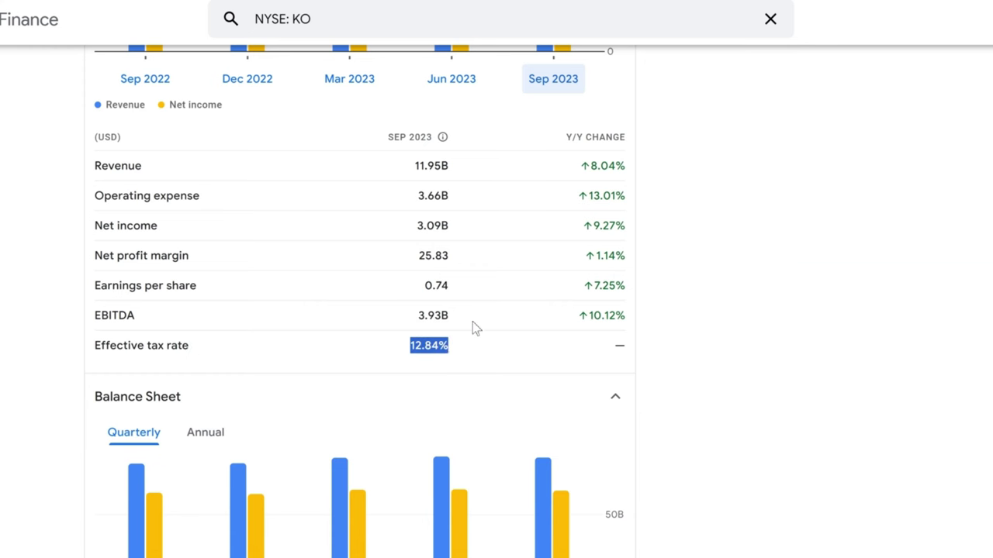
{"action": "left_click", "coordinate": [632, 330]}
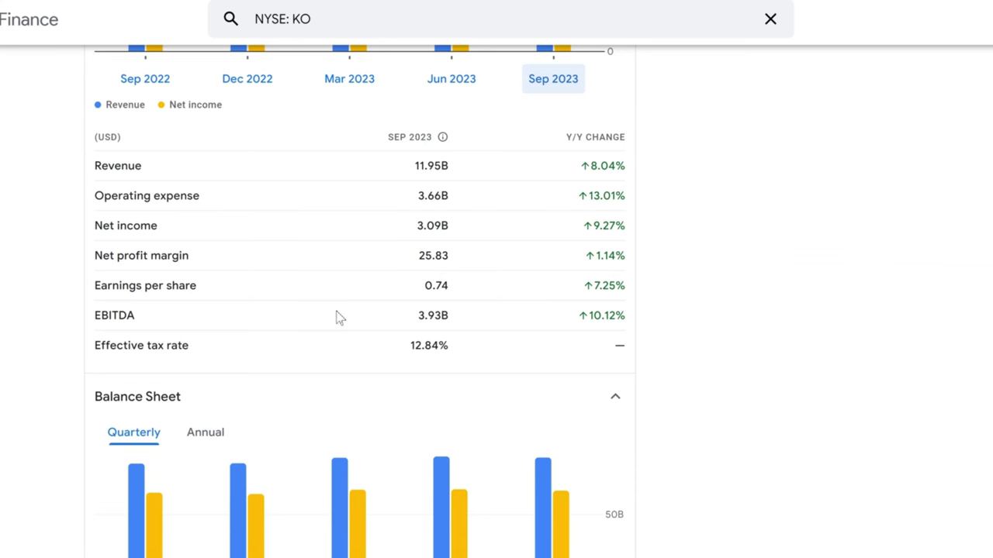
{"action": "mouse_move", "coordinate": [103, 382]}
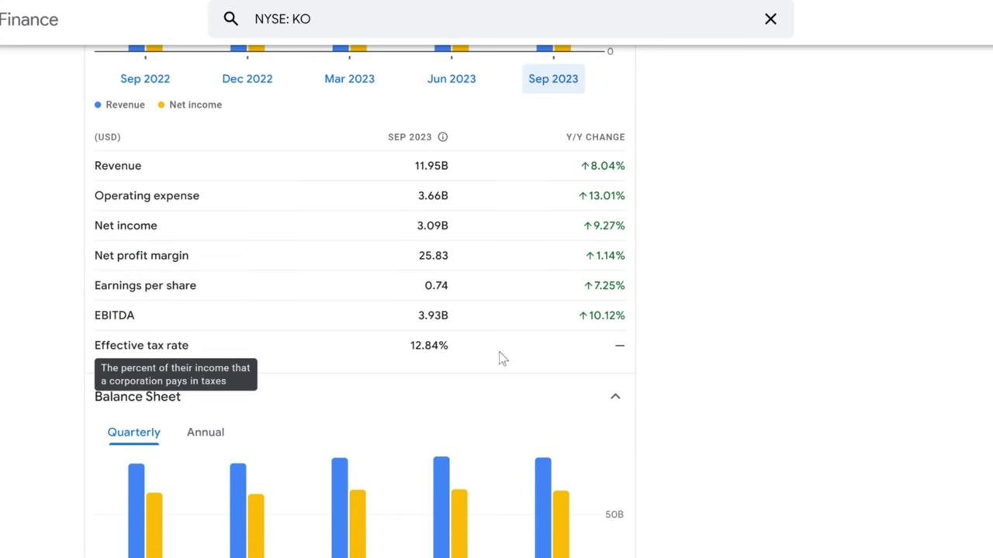
{"action": "scroll", "coordinate": [631, 377], "scroll_direction": "up", "scroll_amount": 3}
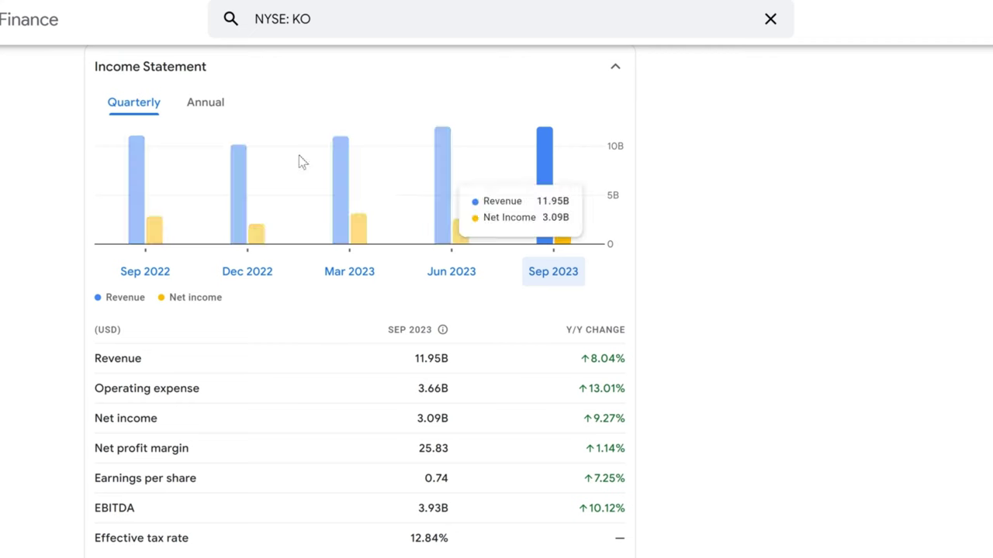
Highlight the Sep 2023 total assets and their year-over-year change in the quarterly balance sheet.
{"action": "scroll", "coordinate": [953, 252], "scroll_direction": "down", "scroll_amount": 2}
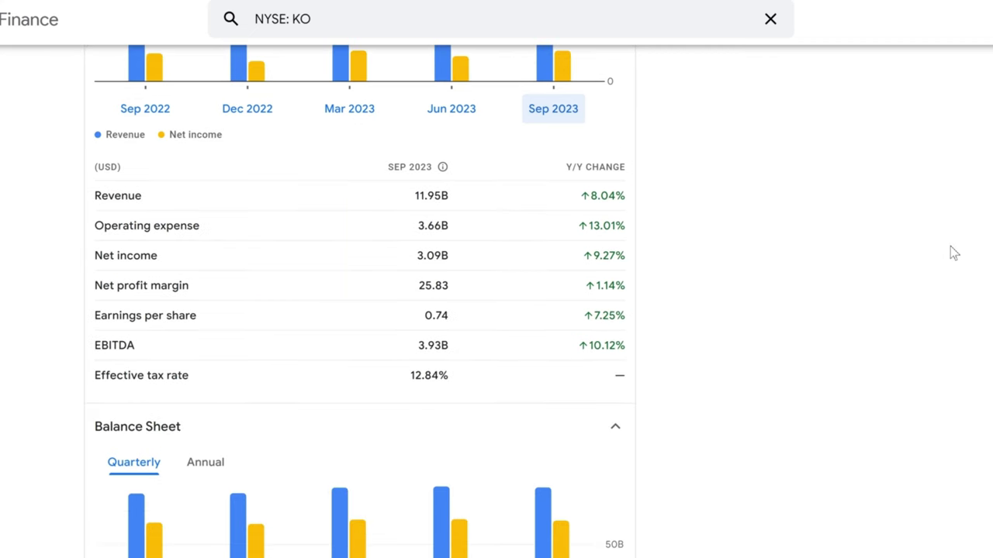
{"action": "scroll", "coordinate": [953, 253], "scroll_direction": "down", "scroll_amount": 2}
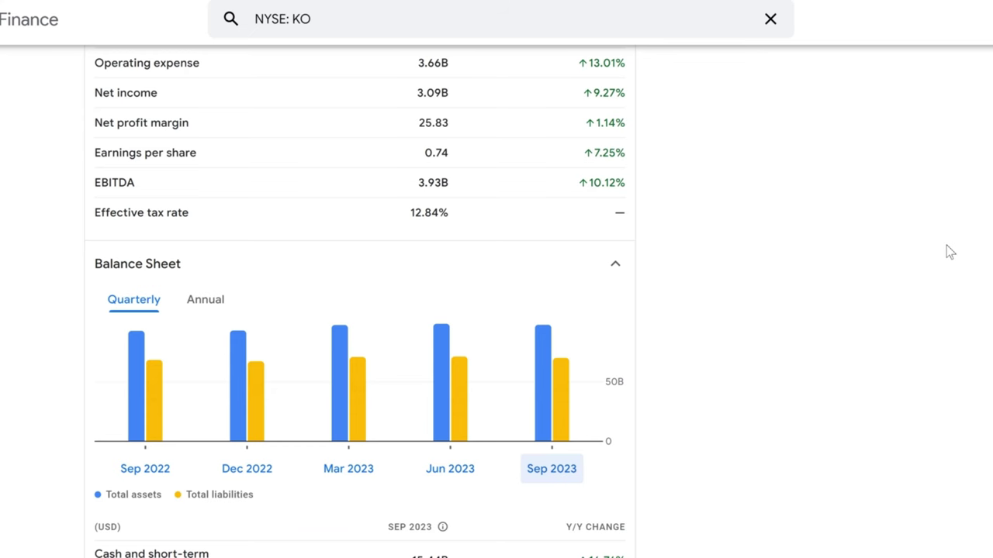
{"action": "scroll", "coordinate": [949, 252], "scroll_direction": "down", "scroll_amount": 2}
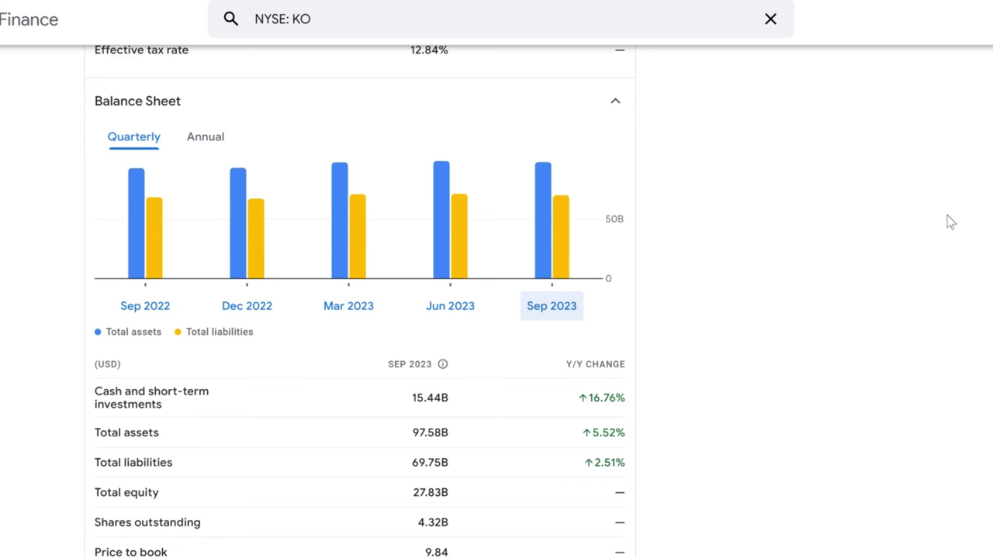
{"action": "scroll", "coordinate": [915, 246], "scroll_direction": "down", "scroll_amount": 2}
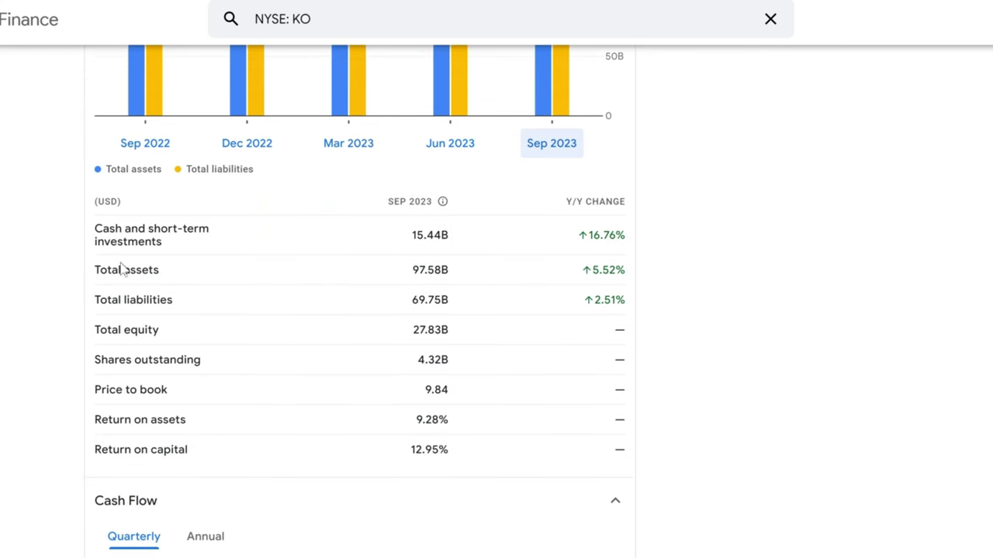
{"action": "double_click", "coordinate": [611, 270]}
{"action": "left_click", "coordinate": [663, 292]}
{"action": "double_click", "coordinate": [427, 271]}
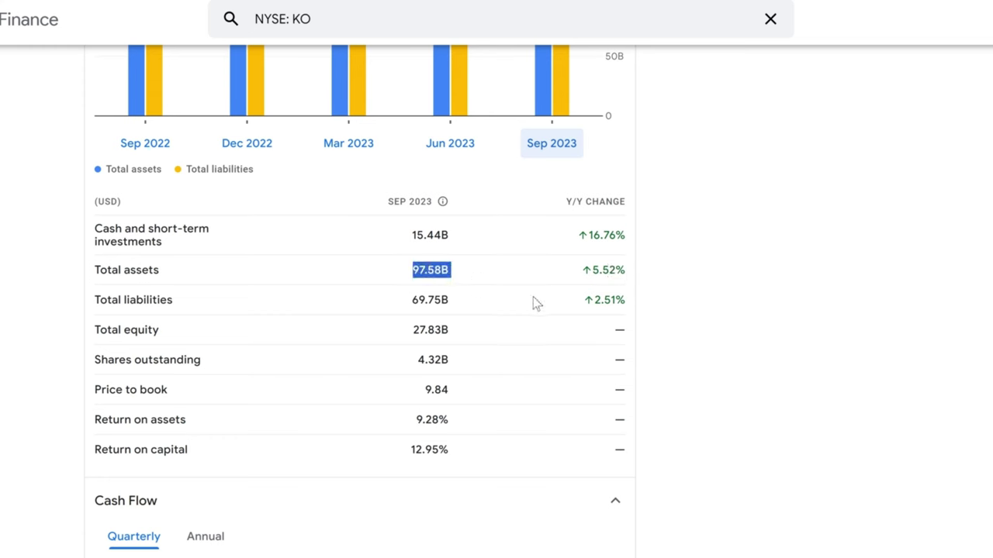
{"action": "left_click", "coordinate": [835, 334]}
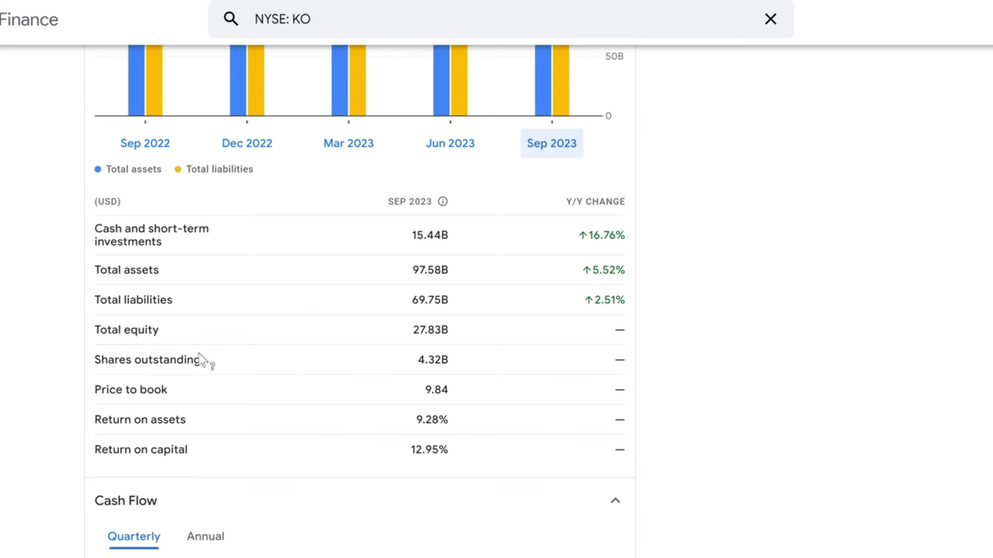
Examine total equity and highlight the year-over-year change in total liabilities in the balance sheet.
{"action": "mouse_move", "coordinate": [114, 338]}
{"action": "scroll", "coordinate": [704, 285], "scroll_direction": "up", "scroll_amount": 2}
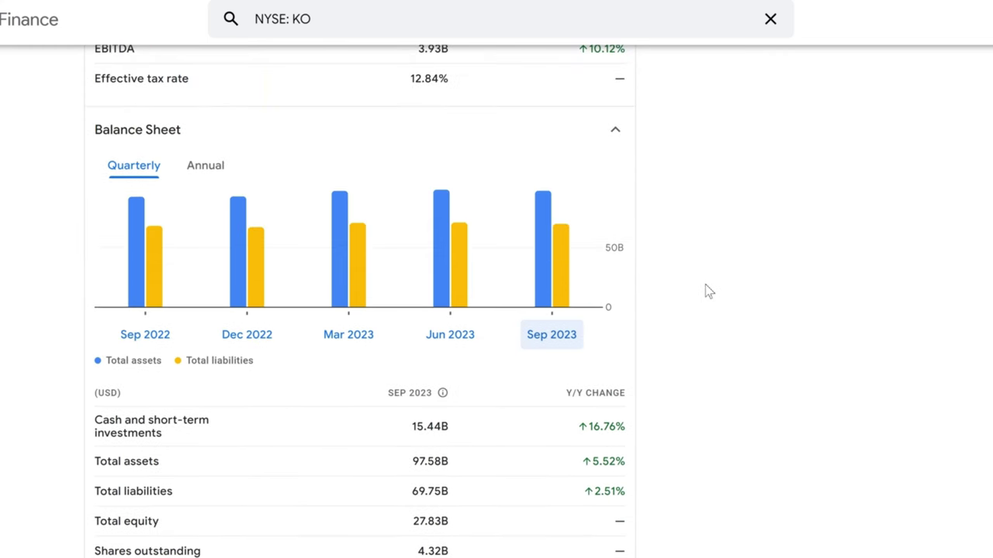
{"action": "scroll", "coordinate": [707, 291], "scroll_direction": "down", "scroll_amount": 3}
{"action": "scroll", "coordinate": [707, 291], "scroll_direction": "up", "scroll_amount": 1}
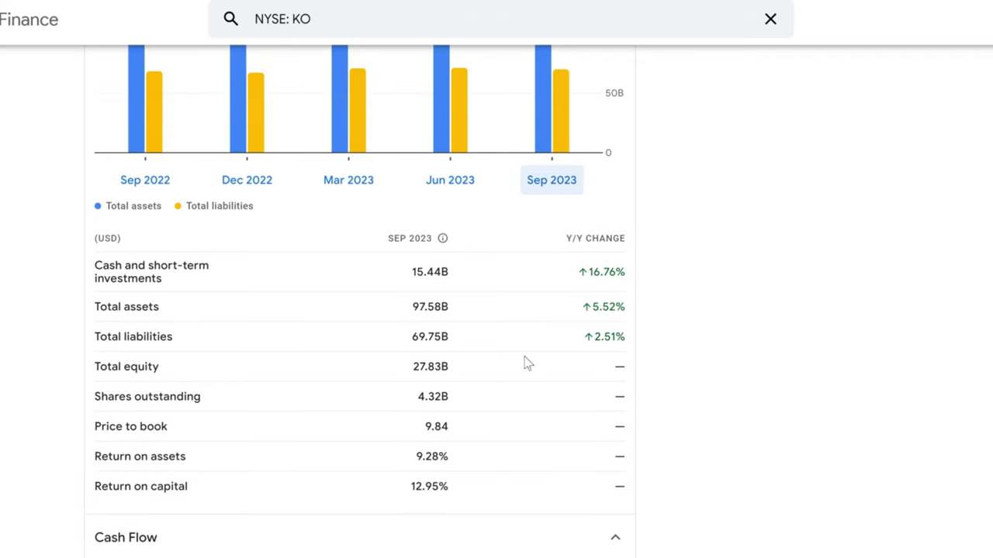
{"action": "left_click_drag", "start_coordinate": [104, 339], "coordinate": [638, 336]}
{"action": "scroll", "coordinate": [805, 326], "scroll_direction": "down", "scroll_amount": 1}
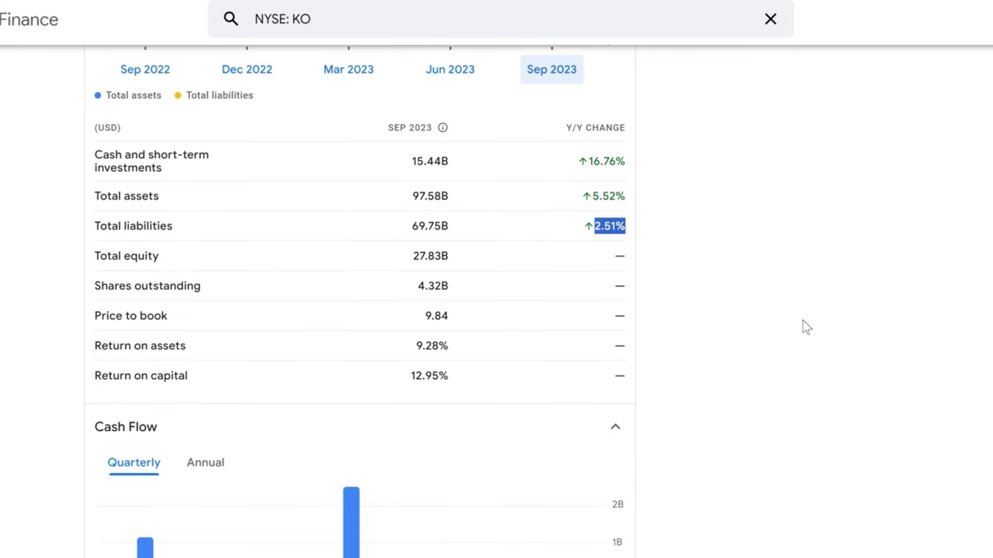
{"action": "scroll", "coordinate": [805, 326], "scroll_direction": "up", "scroll_amount": 2}
{"action": "scroll", "coordinate": [807, 325], "scroll_direction": "down", "scroll_amount": 1}
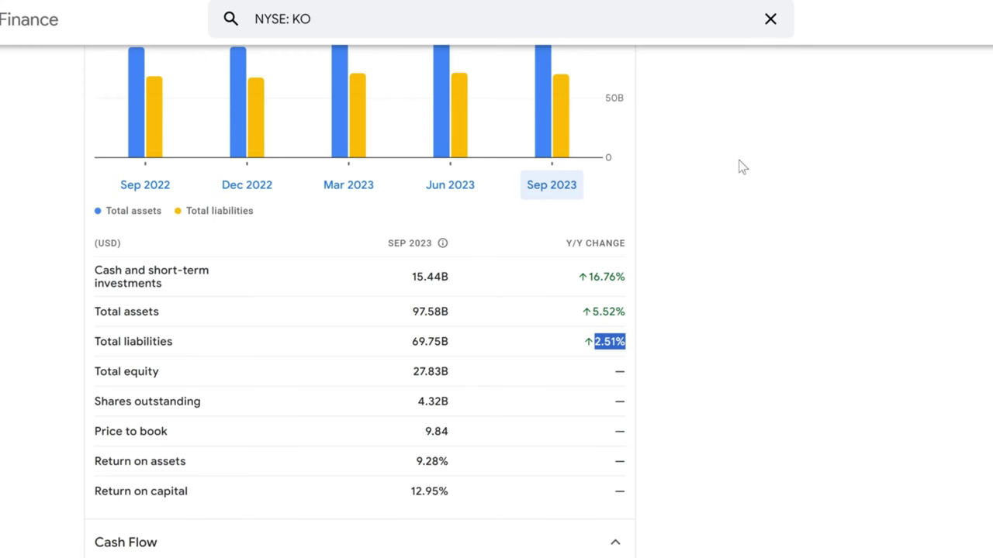
{"action": "left_click", "coordinate": [774, 290]}
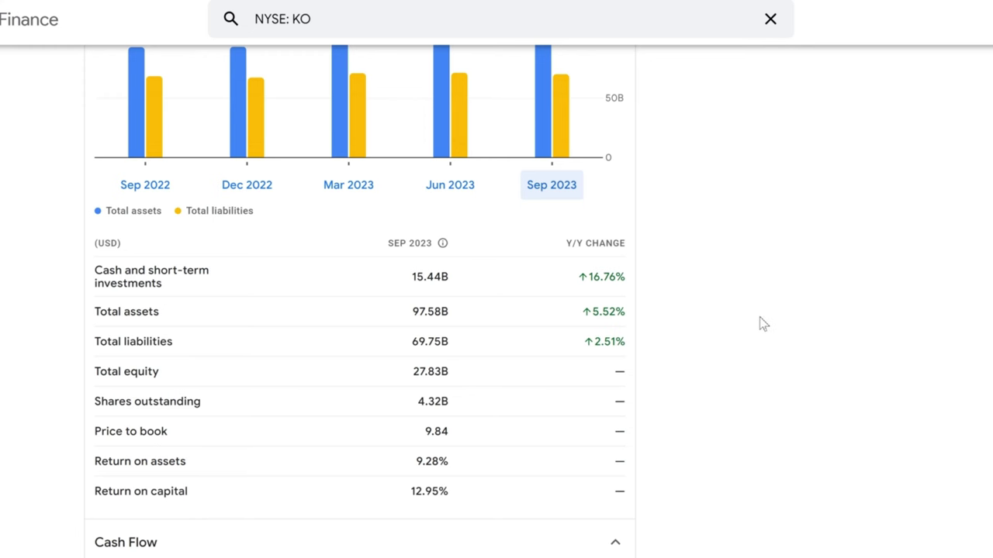
Highlight the price to book ratio and review the balance sheet's quarterly assets and liabilities chart.
{"action": "double_click", "coordinate": [431, 432]}
{"action": "left_click", "coordinate": [674, 389]}
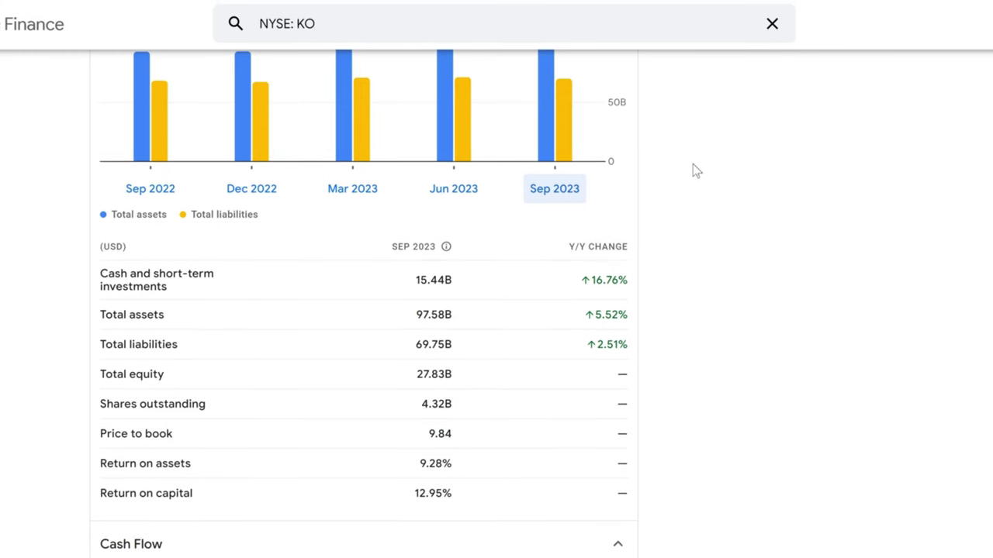
{"action": "scroll", "coordinate": [740, 284], "scroll_direction": "up", "scroll_amount": 5}
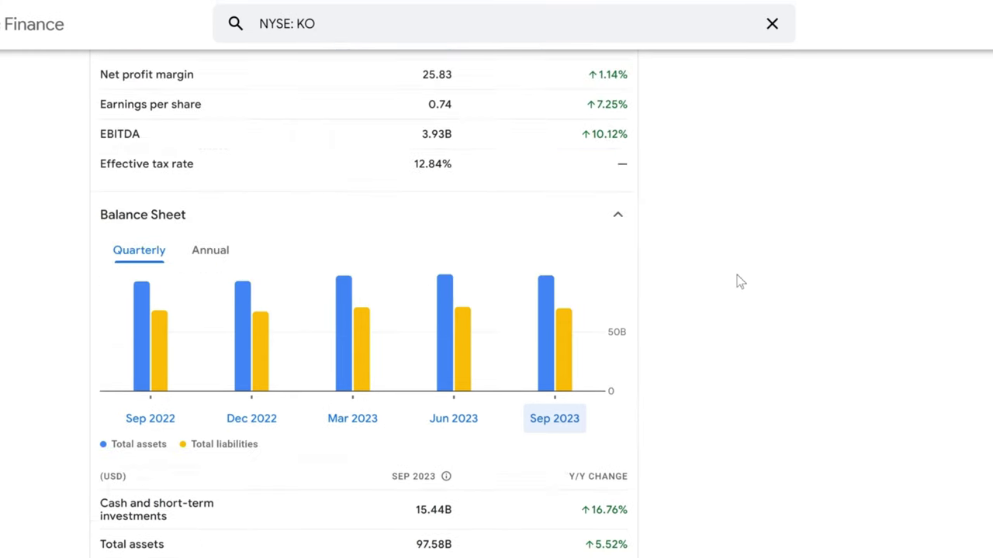
{"action": "scroll", "coordinate": [741, 281], "scroll_direction": "up", "scroll_amount": 2}
Highlight the year-over-year changes of net income and cash from operations in the quarterly cash flow statement.
{"action": "scroll", "coordinate": [740, 282], "scroll_direction": "down", "scroll_amount": 7}
{"action": "scroll", "coordinate": [740, 282], "scroll_direction": "down", "scroll_amount": 7}
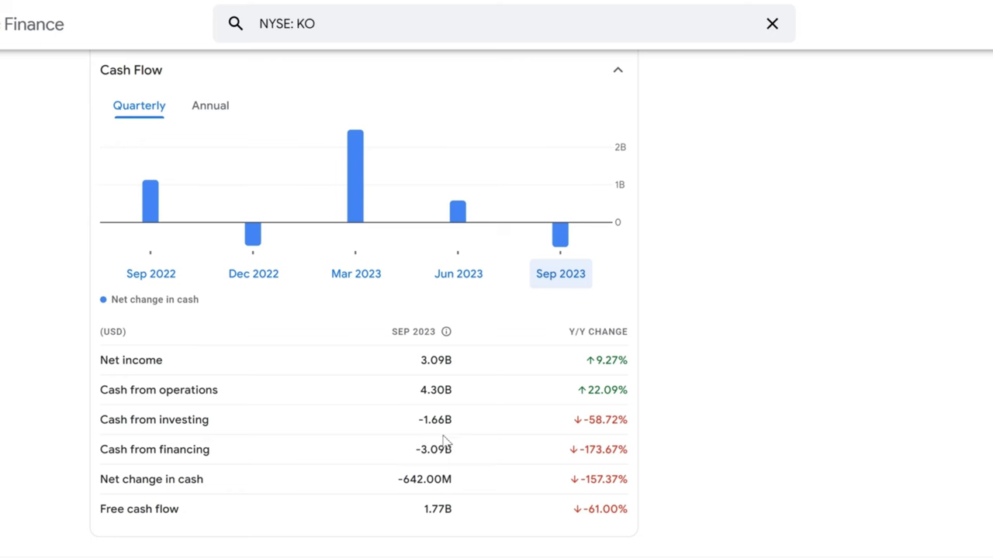
{"action": "scroll", "coordinate": [389, 355], "scroll_direction": "down", "scroll_amount": 2}
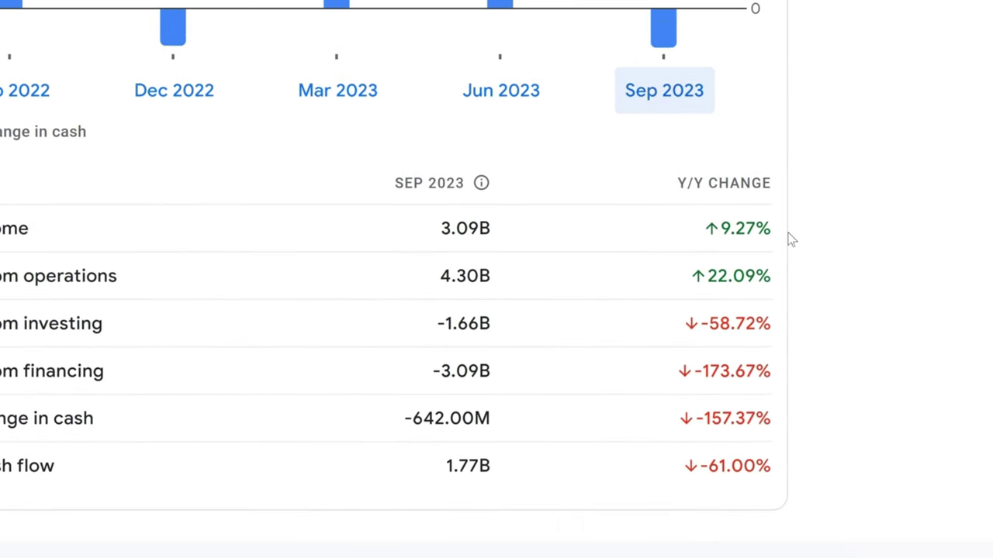
{"action": "triple_click", "coordinate": [746, 227]}
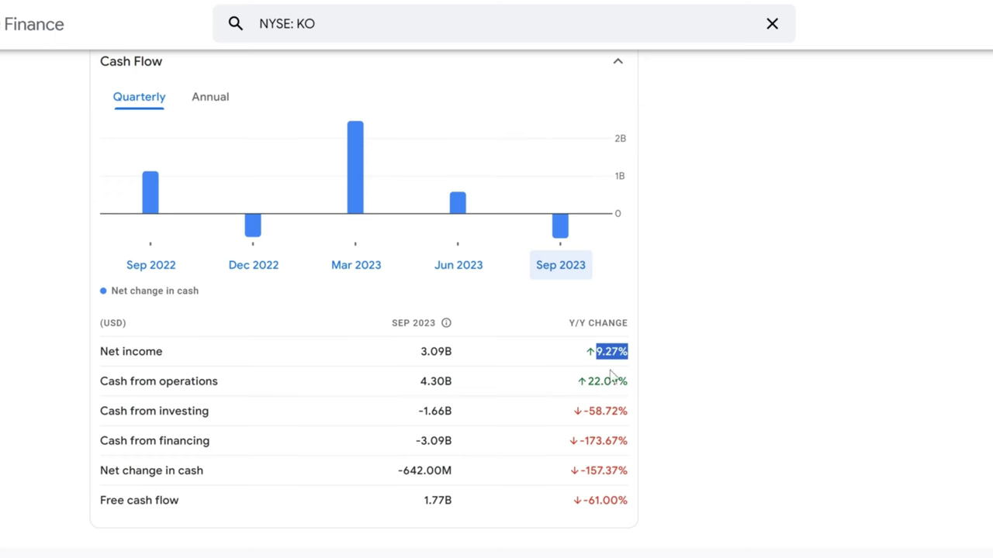
{"action": "double_click", "coordinate": [607, 381]}
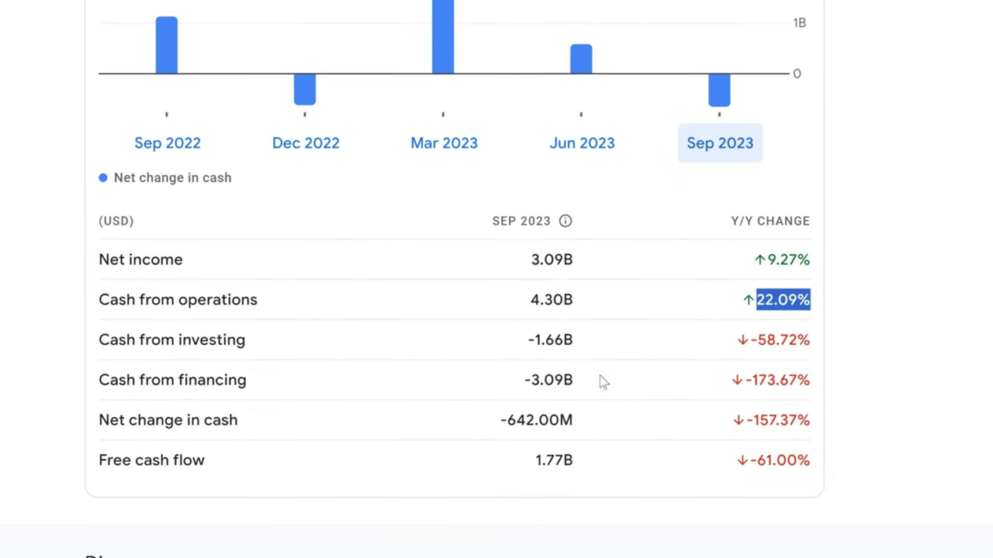
{"action": "left_click", "coordinate": [926, 348]}
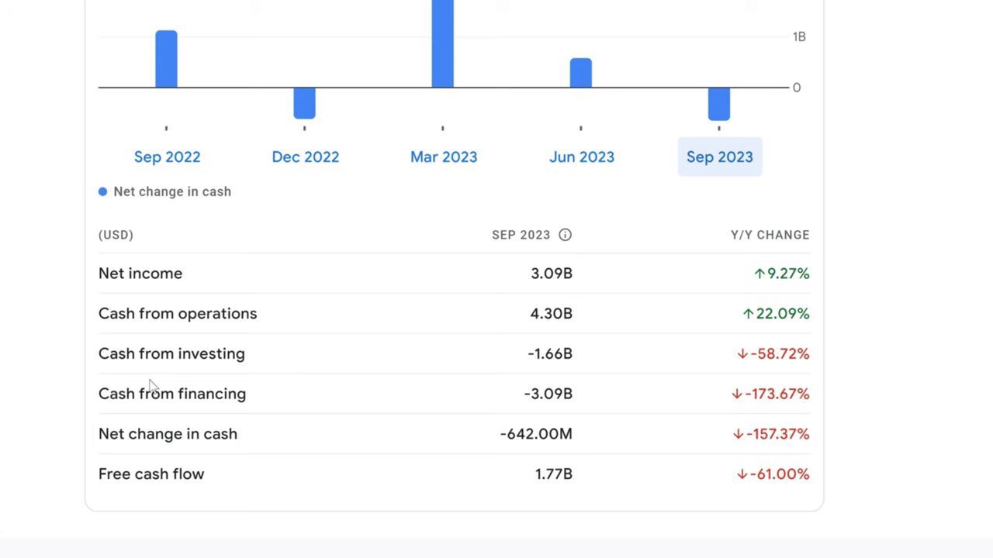
Highlight cash from investing in the cash flow statement, including its Sep 2023 amount and year-over-year change.
{"action": "double_click", "coordinate": [190, 357]}
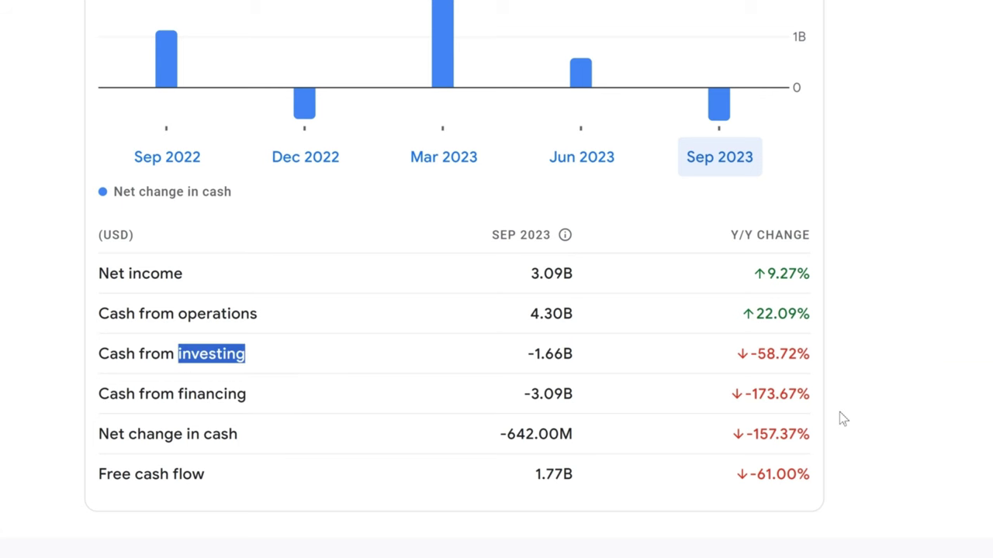
{"action": "triple_click", "coordinate": [770, 353]}
{"action": "scroll", "coordinate": [774, 354], "scroll_direction": "down", "scroll_amount": 1}
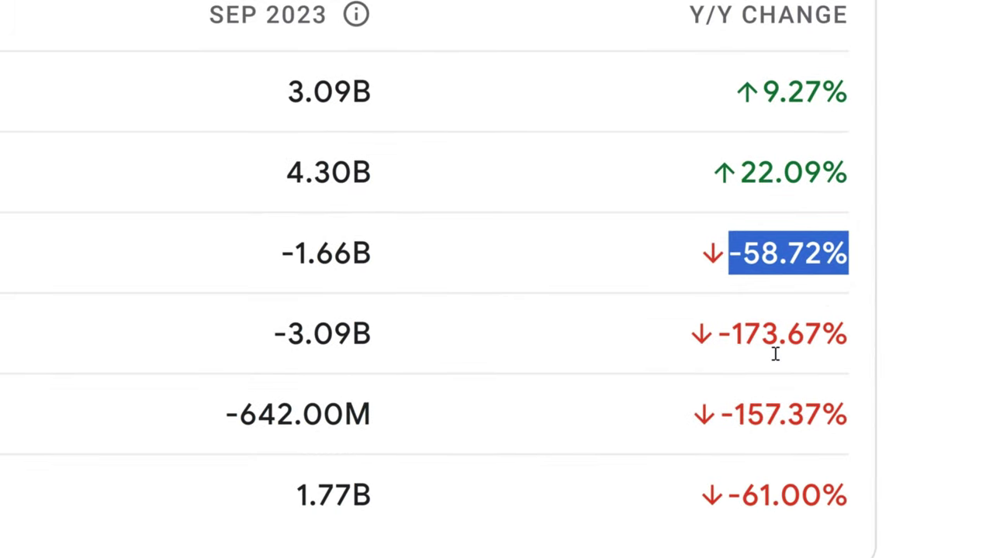
{"action": "triple_click", "coordinate": [353, 262]}
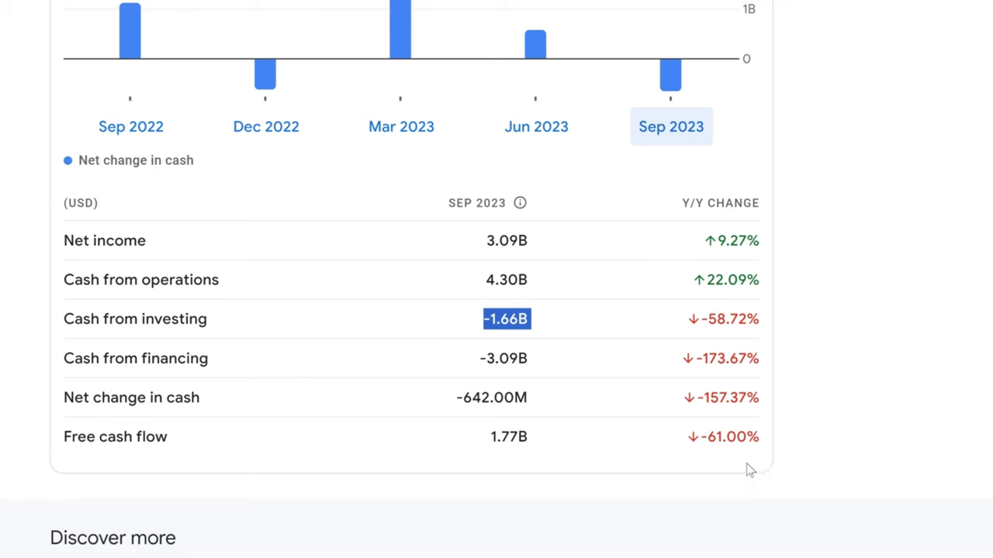
{"action": "left_click", "coordinate": [820, 374]}
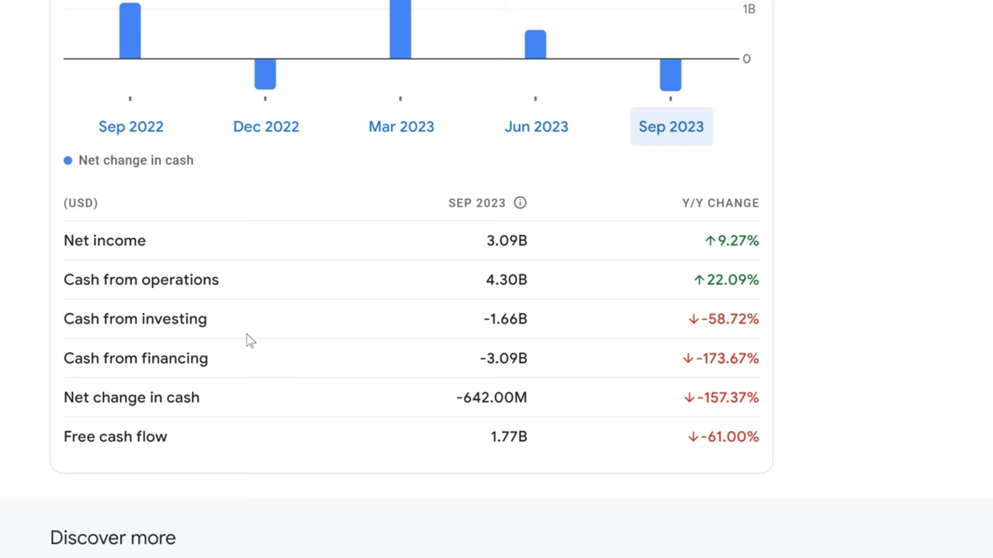
Highlight the Sep 2023 cash from financing and read the definition of net change in cash.
{"action": "mouse_move", "coordinate": [144, 362]}
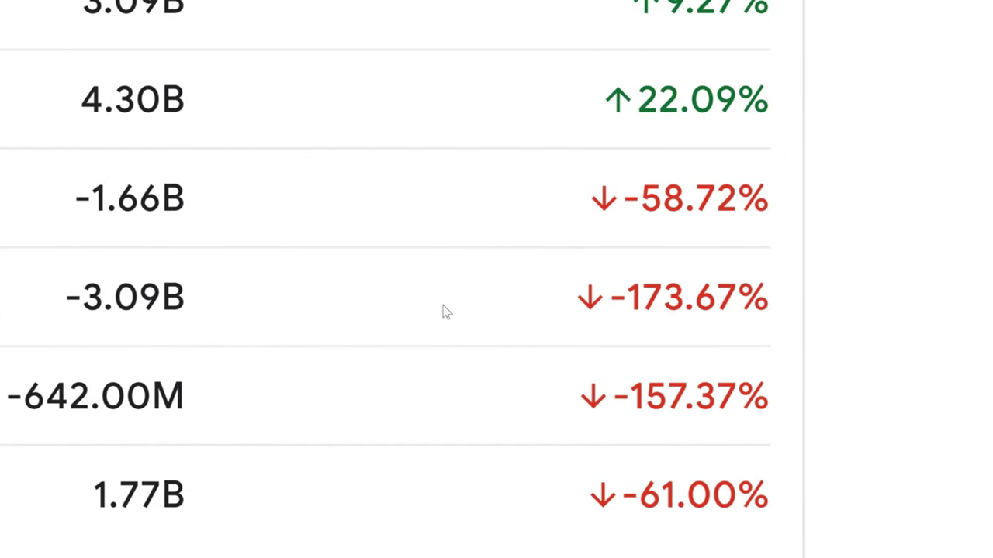
{"action": "double_click", "coordinate": [99, 303]}
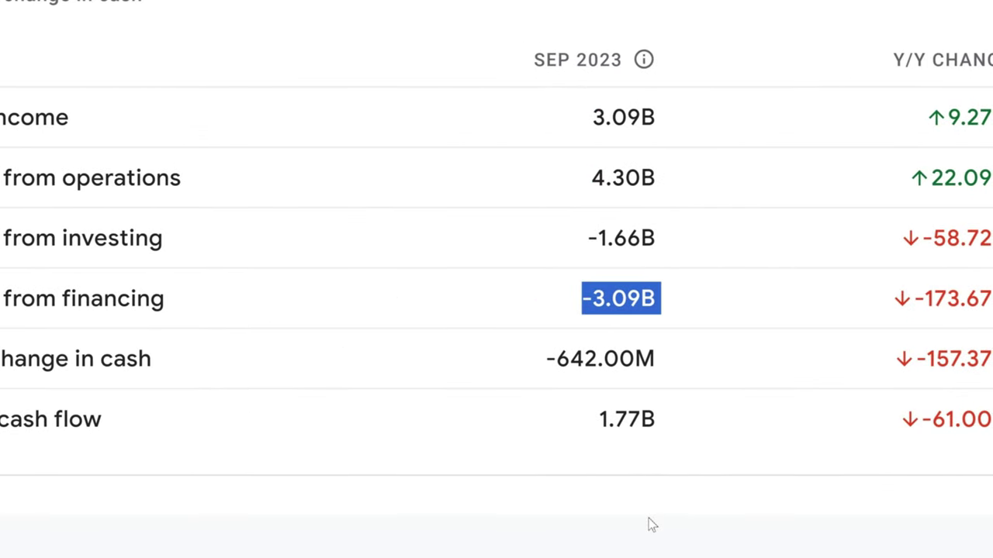
{"action": "mouse_move", "coordinate": [104, 363]}
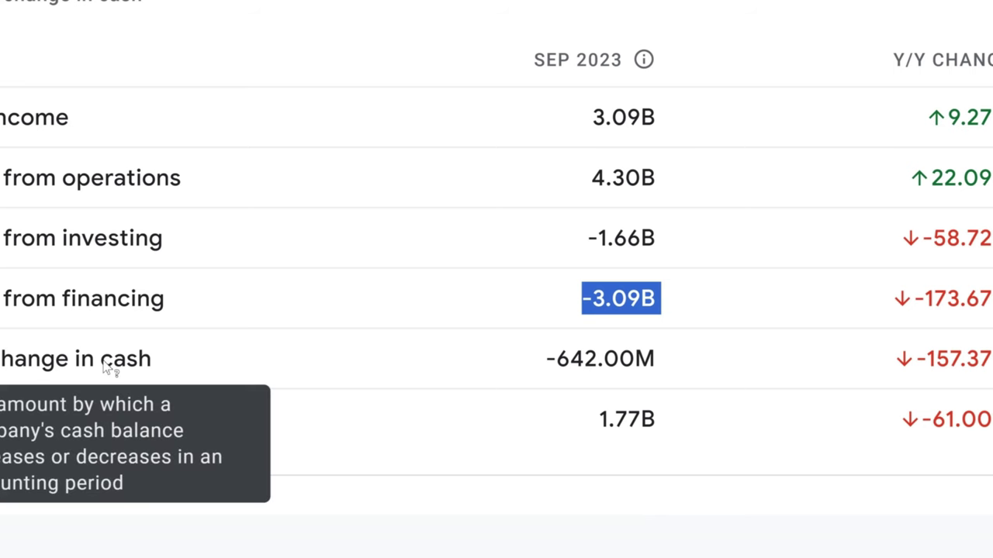
Highlight the year-over-year change and the Sep 2023 amount of net change in cash.
{"action": "left_click", "coordinate": [951, 367]}
{"action": "double_click", "coordinate": [951, 367]}
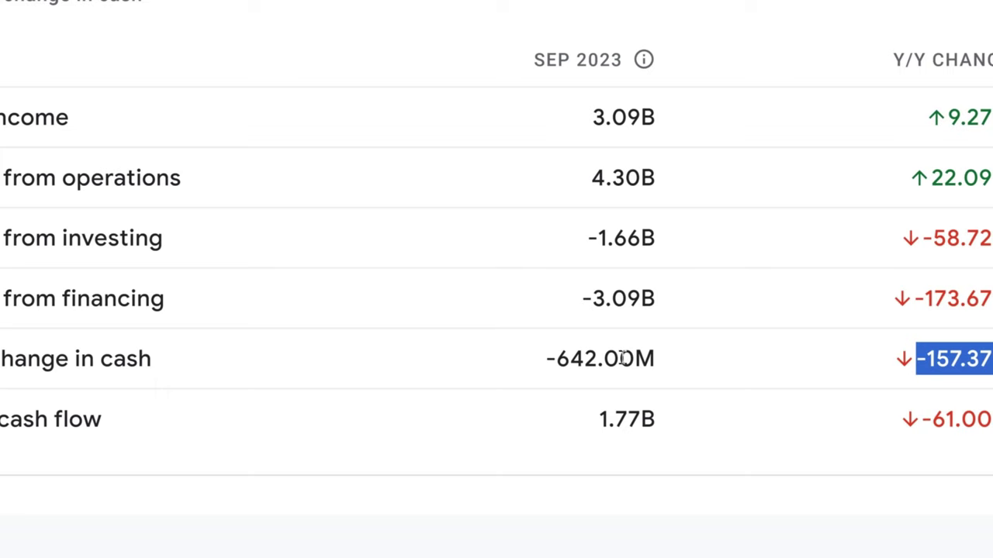
{"action": "double_click", "coordinate": [624, 358]}
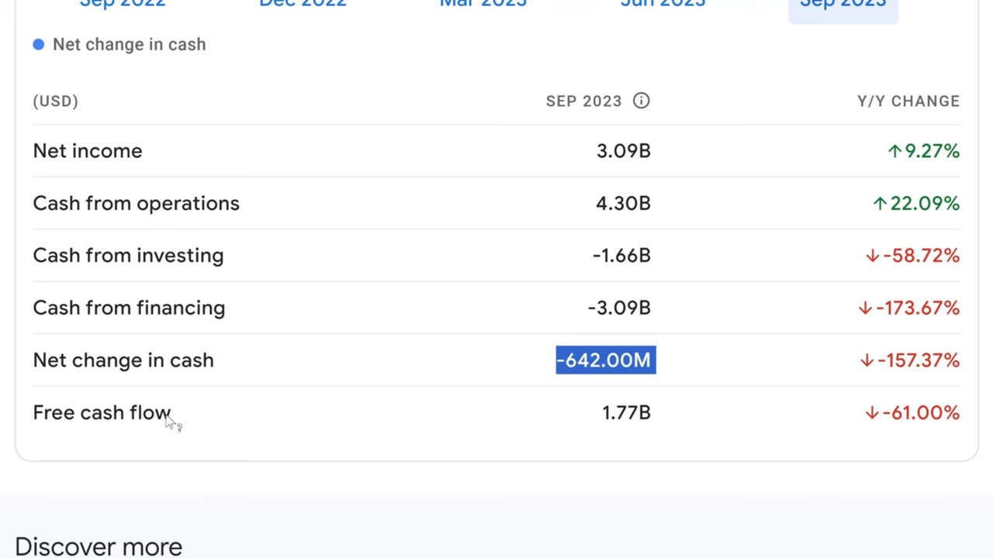
Highlight the year-over-year change of free cash flow in the quarterly cash flow statement.
{"action": "mouse_move", "coordinate": [171, 421]}
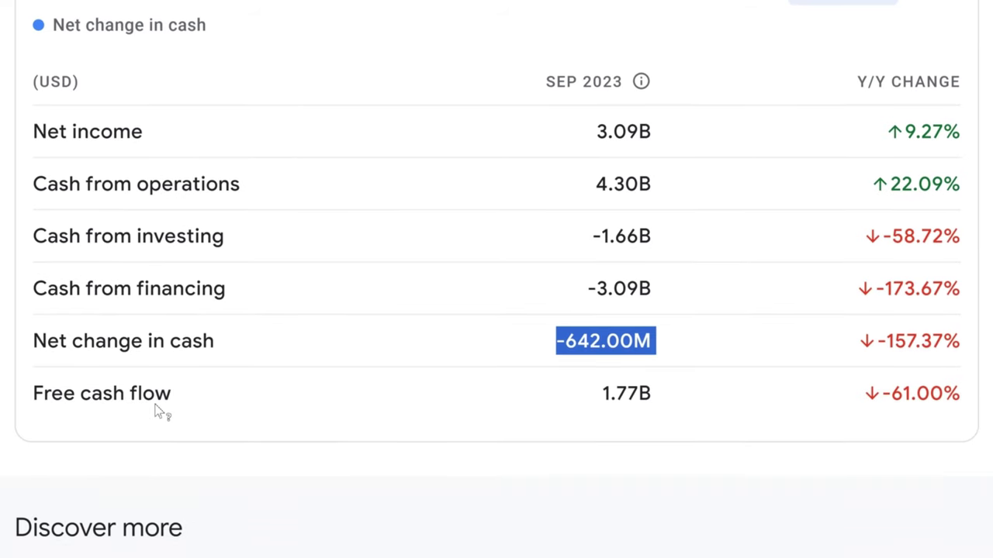
{"action": "mouse_move", "coordinate": [155, 422]}
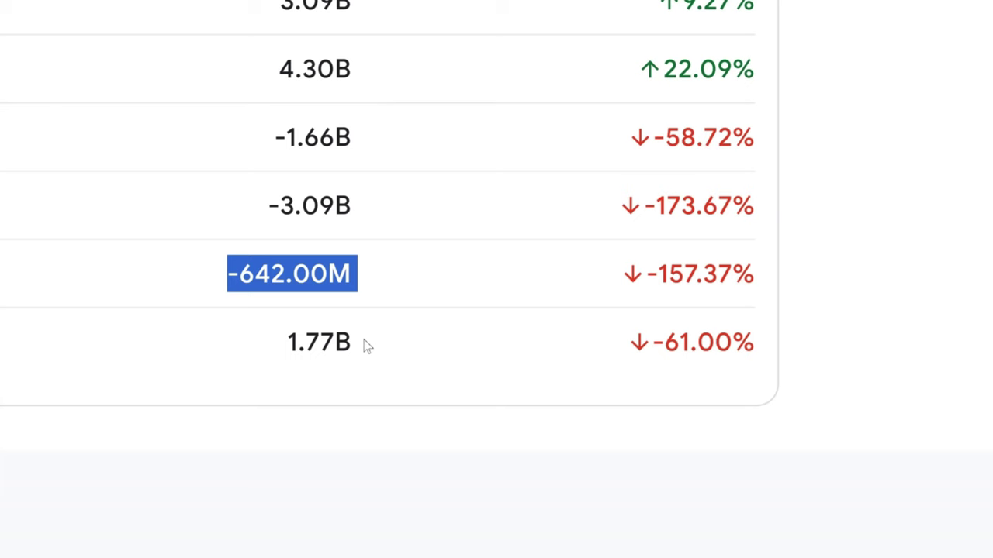
{"action": "double_click", "coordinate": [813, 354]}
{"action": "double_click", "coordinate": [670, 342]}
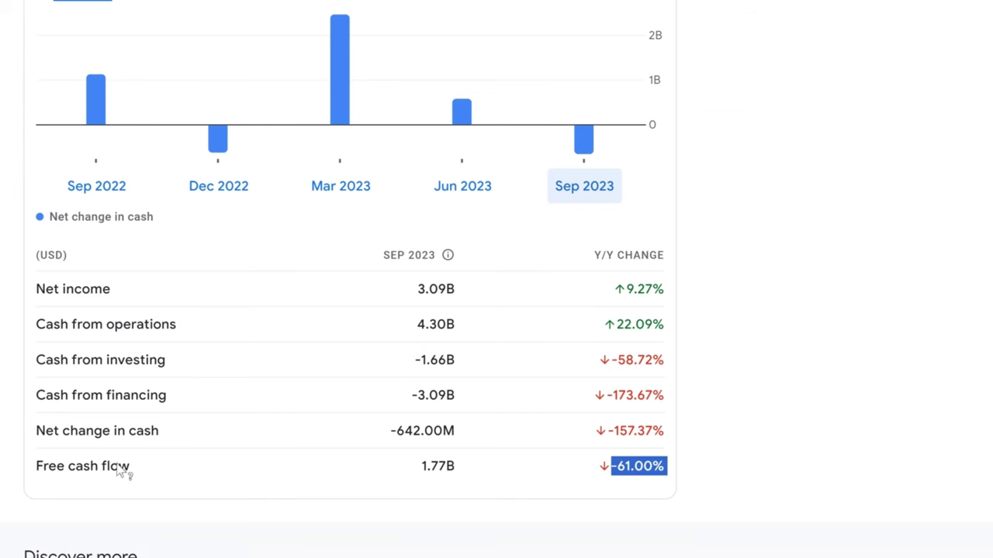
{"action": "mouse_move", "coordinate": [122, 470]}
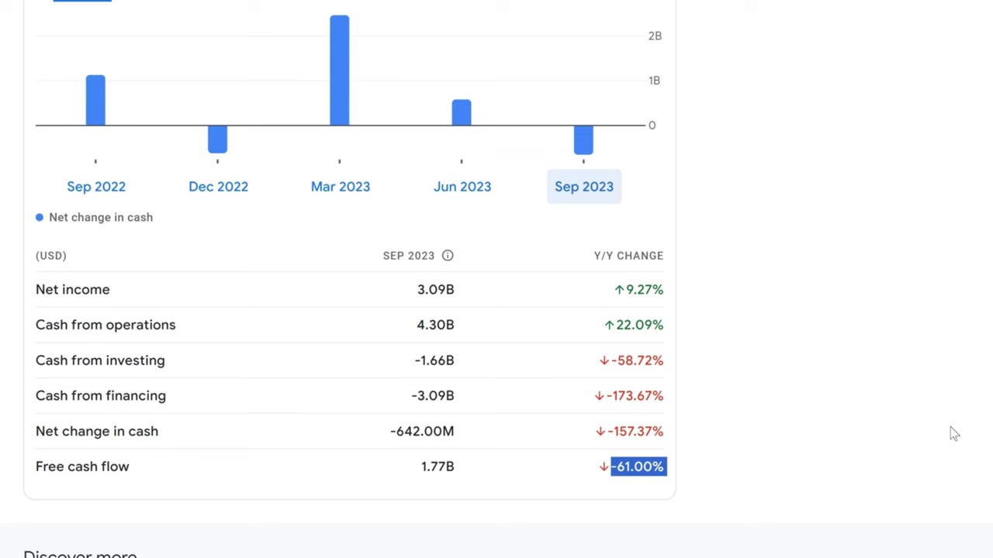
Clear the highlight and review the quarterly net change in cash chart from Sep 2022 to Sep 2023.
{"action": "left_click", "coordinate": [618, 325]}
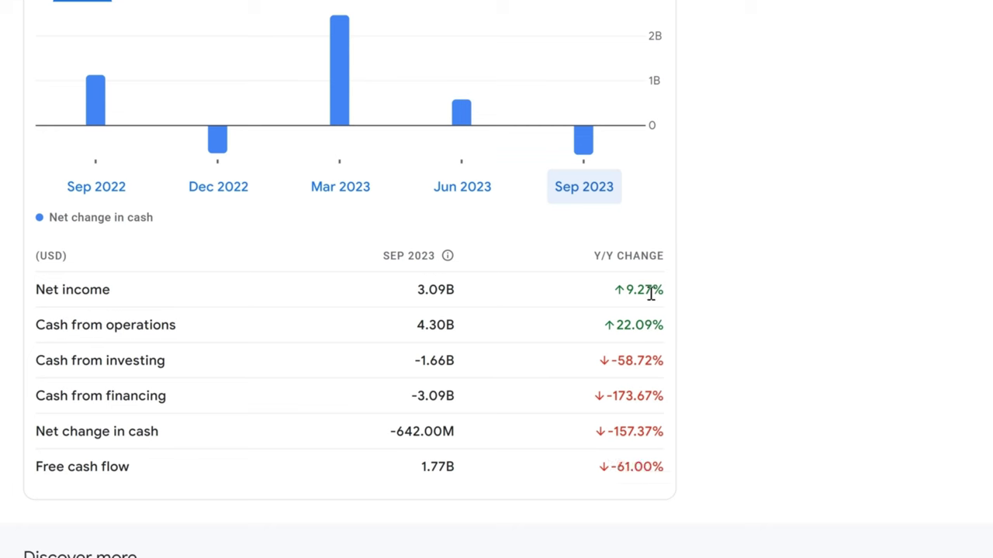
{"action": "scroll", "coordinate": [700, 291], "scroll_direction": "up", "scroll_amount": 3}
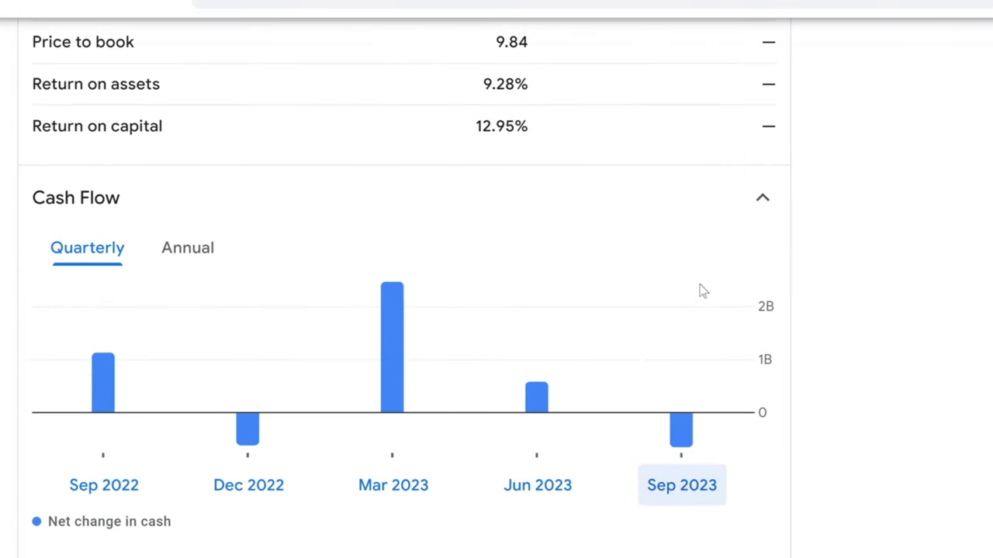
{"action": "mouse_move", "coordinate": [571, 405]}
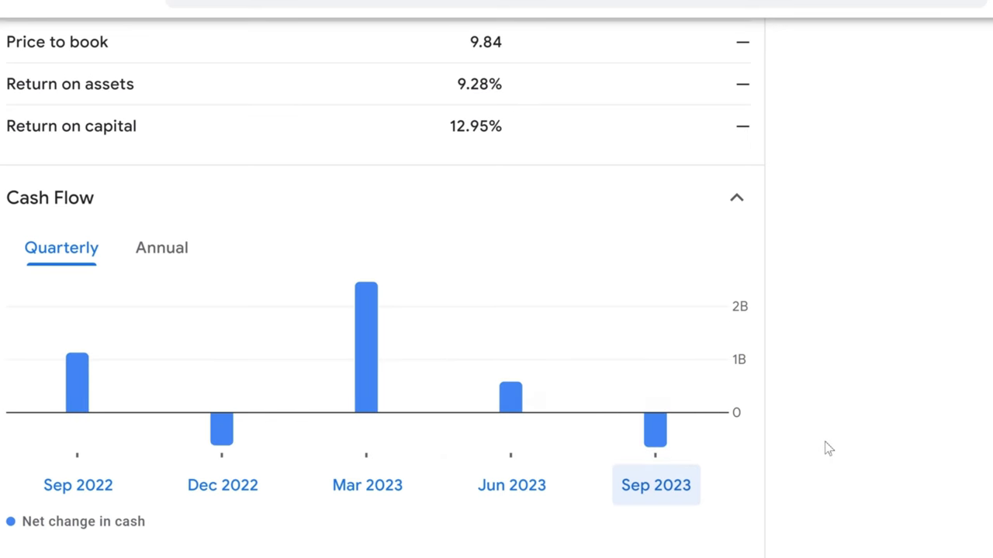
{"action": "scroll", "coordinate": [824, 446], "scroll_direction": "down", "scroll_amount": 1}
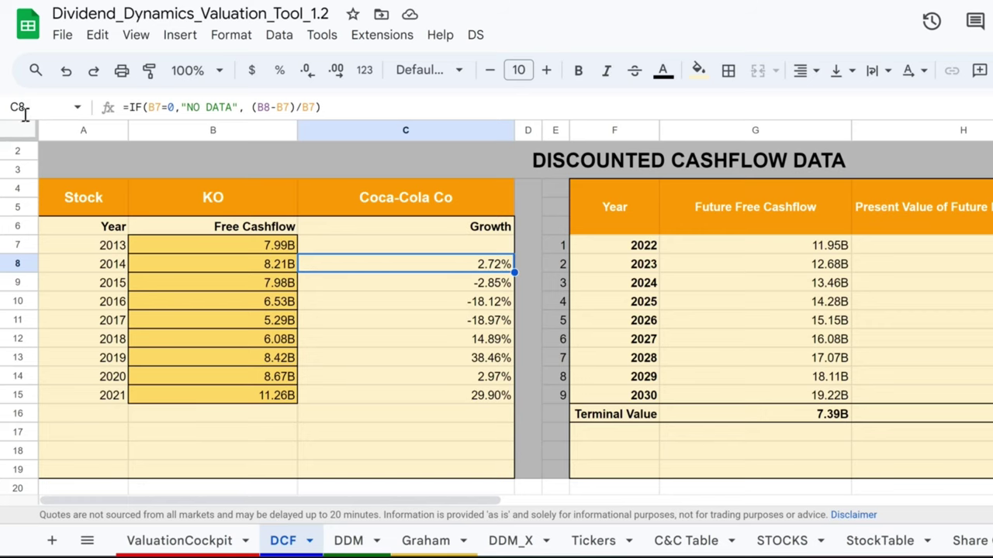
View the Google Sheets DCF sheet at 75% zoom, select the Discounted Cashflow Data heading, and return to 100% zoom.
{"action": "left_click", "coordinate": [194, 69]}
{"action": "left_click", "coordinate": [188, 130]}
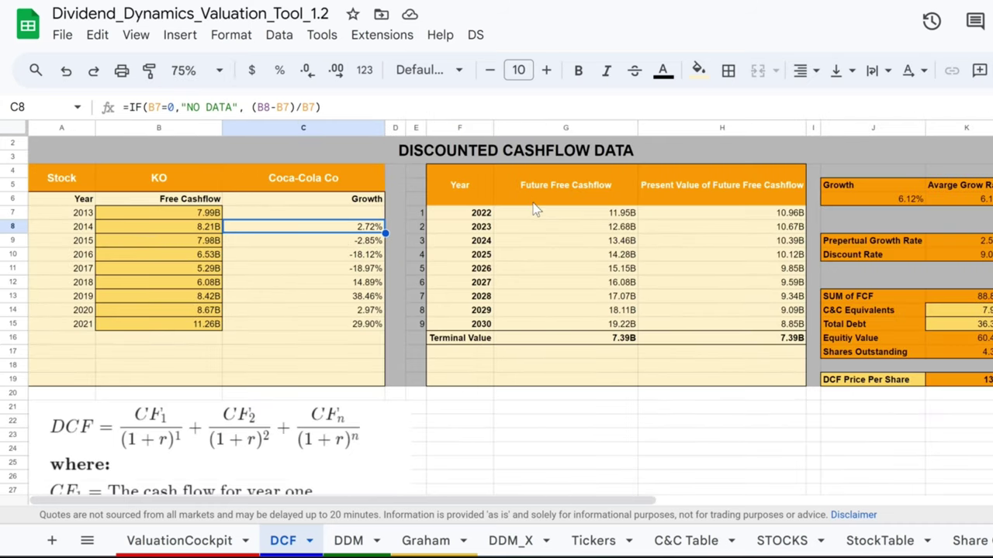
{"action": "left_click", "coordinate": [534, 160]}
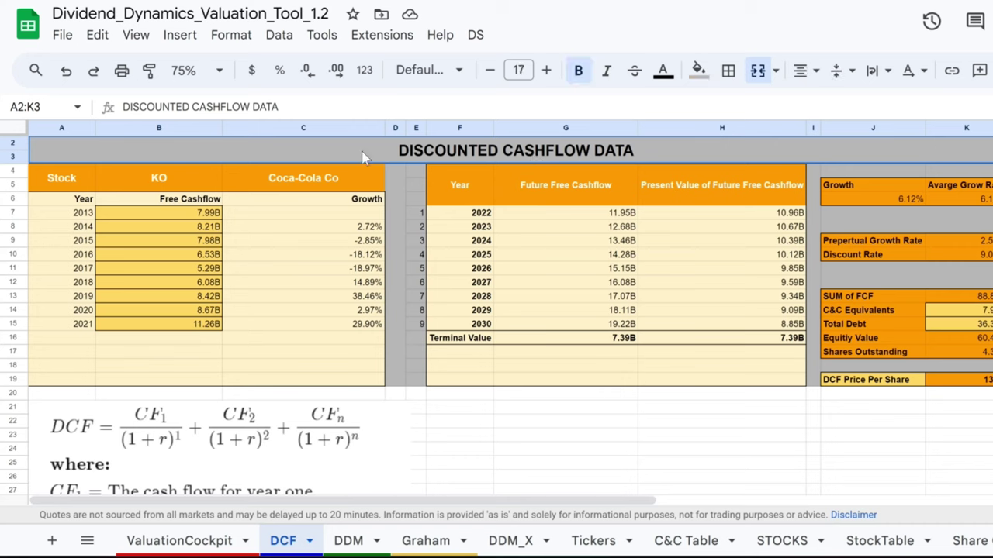
{"action": "left_click", "coordinate": [210, 71]}
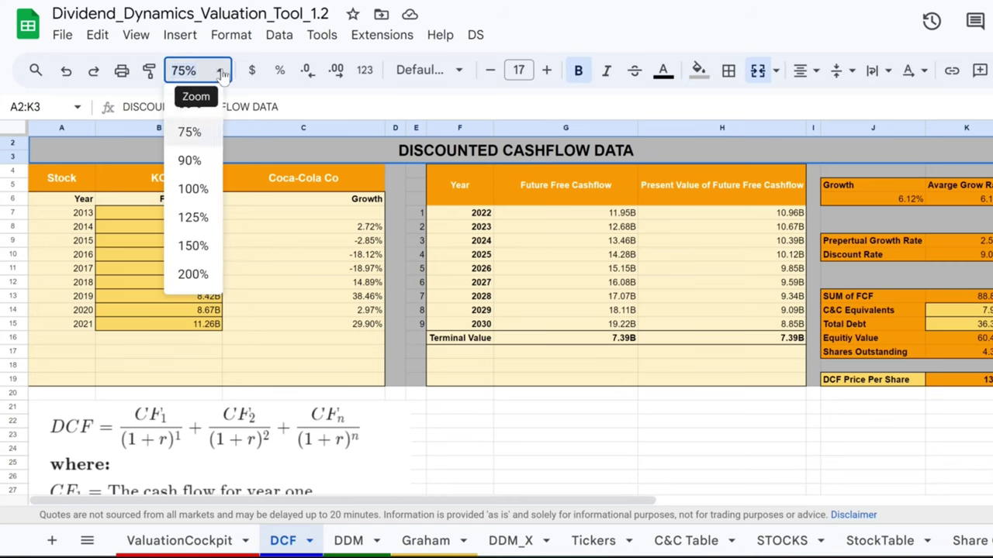
{"action": "left_click", "coordinate": [193, 188]}
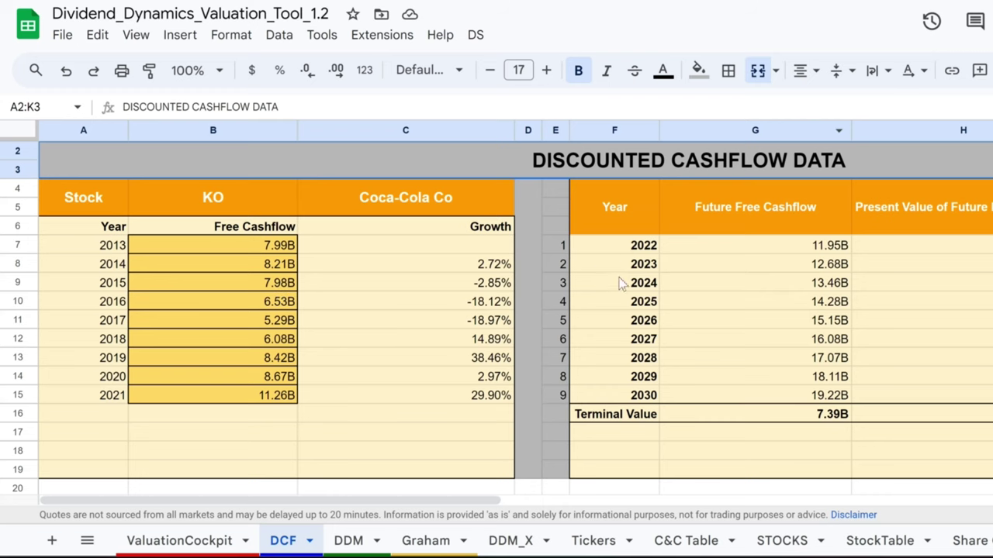
Inspect the average growth rate and growth cells beside the discounted cash flow table.
{"action": "scroll", "coordinate": [362, 259], "scroll_direction": "right", "scroll_amount": 6}
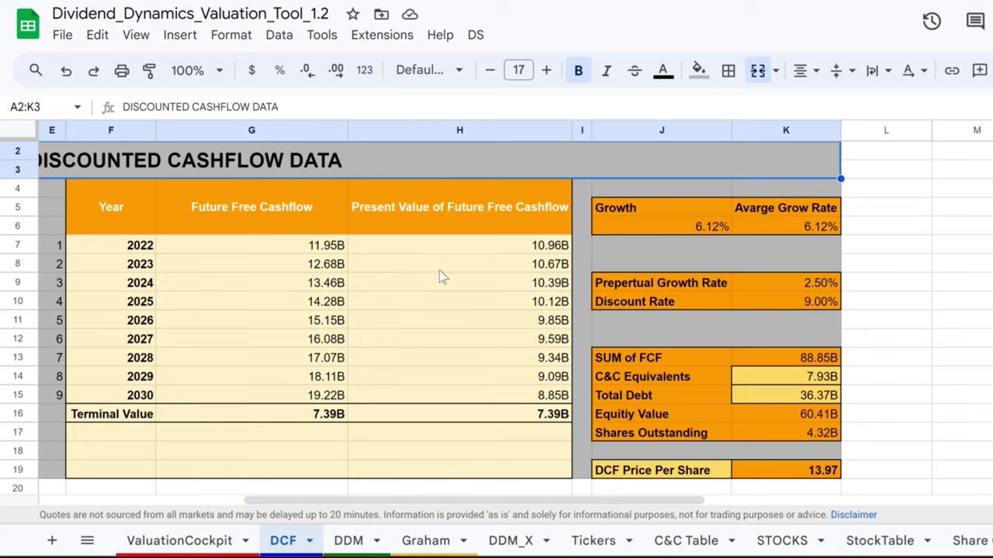
{"action": "left_click", "coordinate": [794, 221]}
{"action": "left_click", "coordinate": [706, 232]}
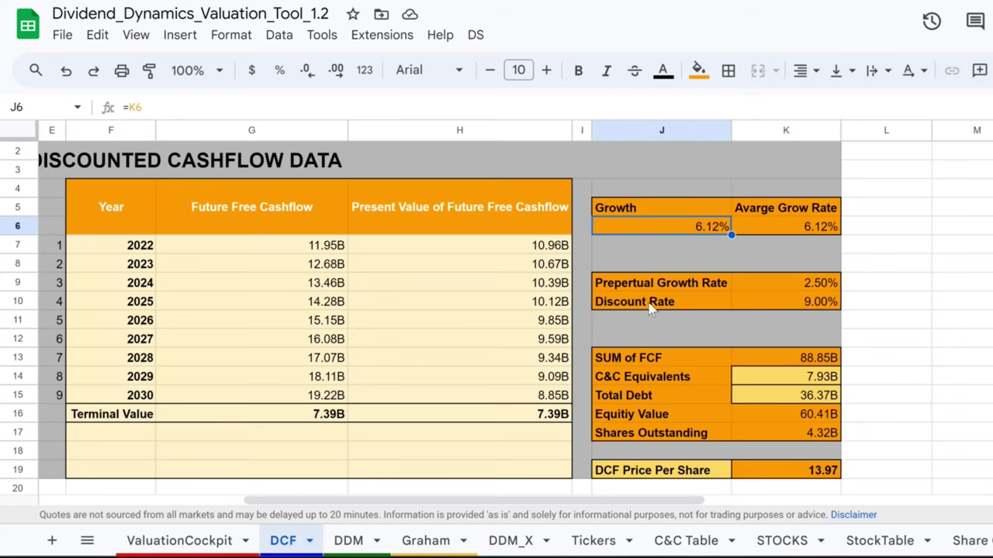
Highlight the future free cash flow projections, including the 2022 and 2030 entries with their years.
{"action": "scroll", "coordinate": [599, 313], "scroll_direction": "down", "scroll_amount": 1}
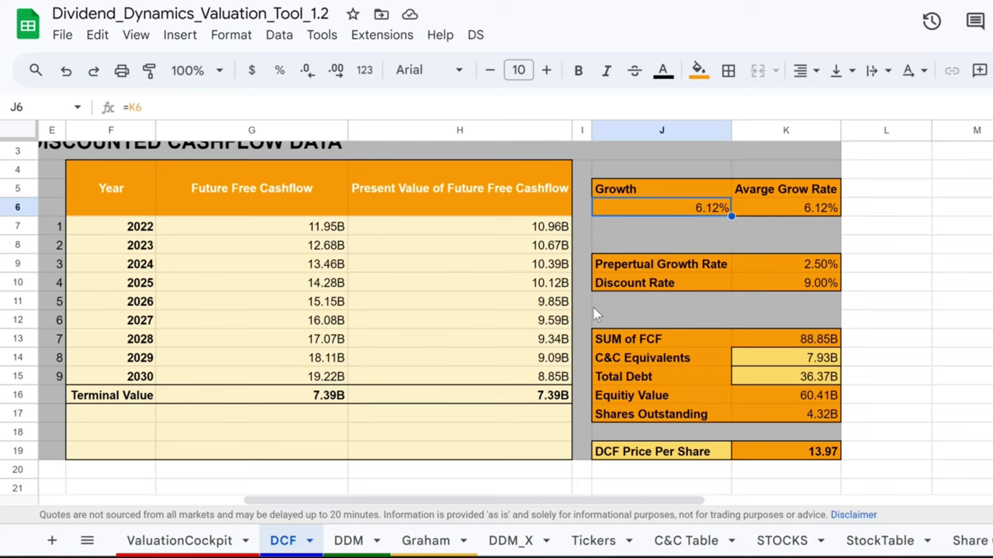
{"action": "left_click_drag", "start_coordinate": [322, 232], "coordinate": [306, 403]}
{"action": "left_click", "coordinate": [319, 236]}
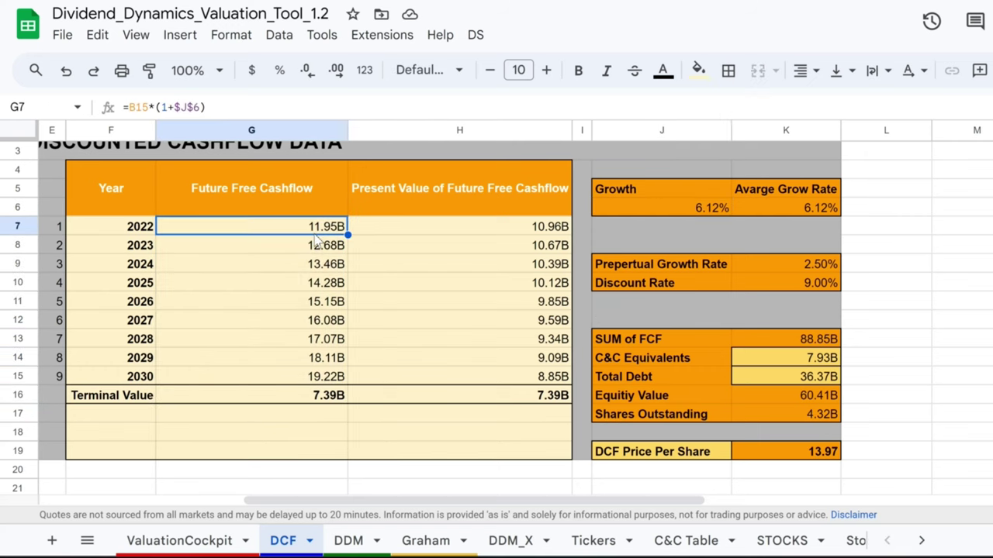
{"action": "left_click_drag", "start_coordinate": [137, 233], "coordinate": [261, 230]}
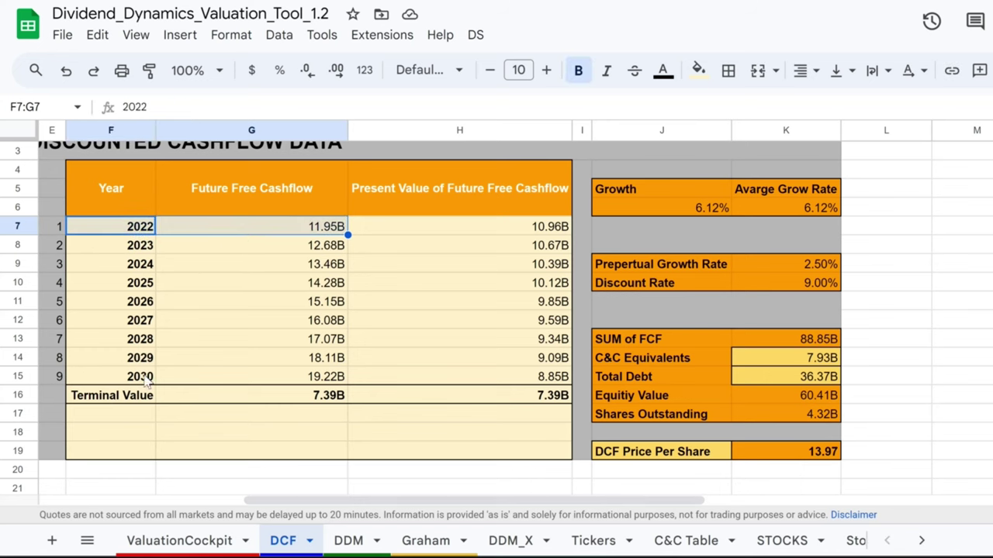
{"action": "left_click", "coordinate": [228, 378]}
{"action": "left_click_drag", "start_coordinate": [120, 373], "coordinate": [250, 380]}
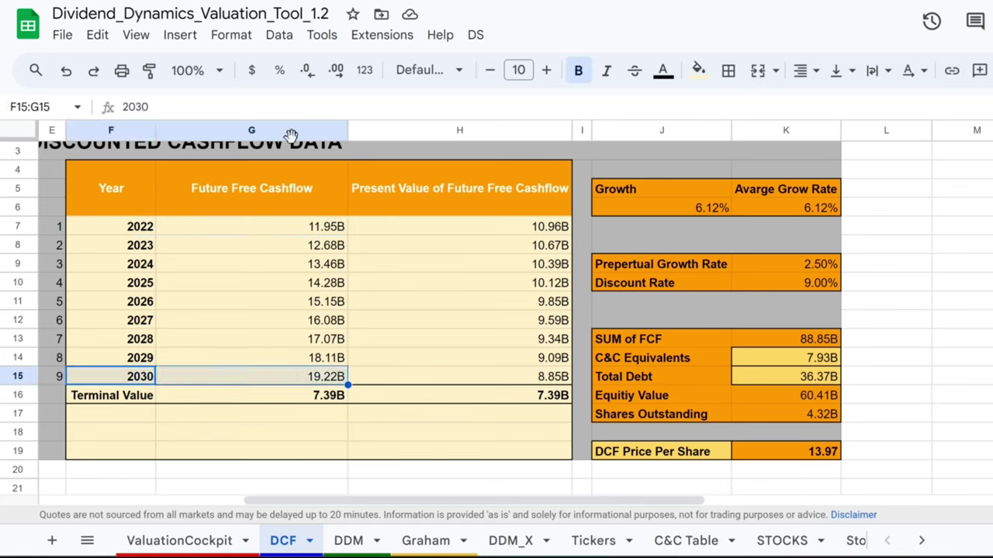
Set the sheet zoom to 125% and inspect the terminal value formula under Future Free Cashflow.
{"action": "left_click", "coordinate": [194, 71]}
{"action": "left_click", "coordinate": [193, 217]}
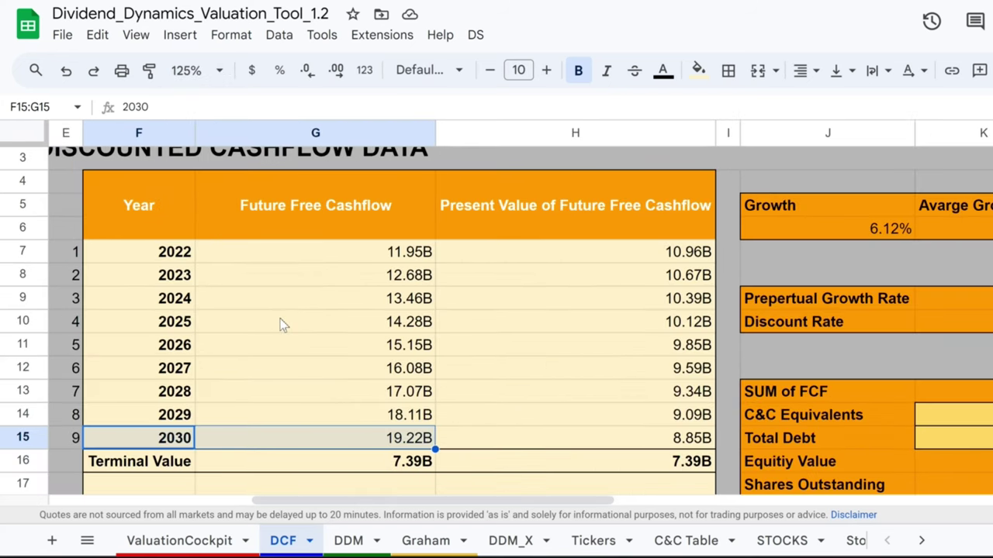
{"action": "scroll", "coordinate": [283, 325], "scroll_direction": "down", "scroll_amount": 1}
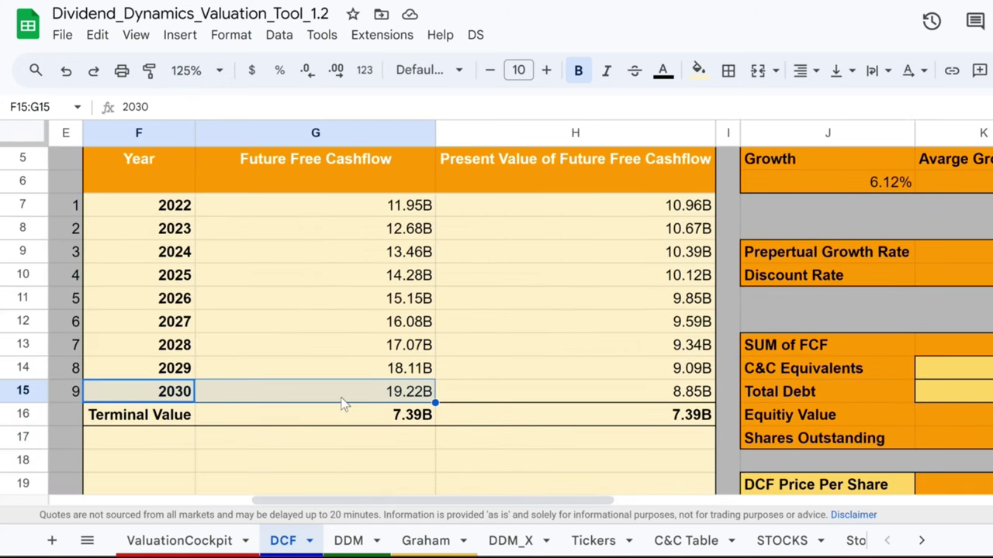
{"action": "left_click", "coordinate": [345, 425]}
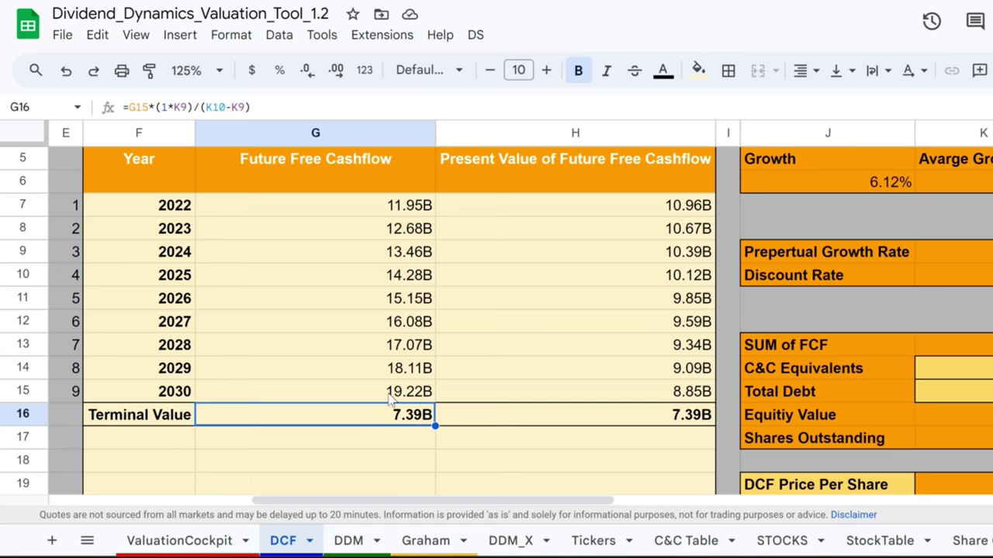
{"action": "scroll", "coordinate": [411, 397], "scroll_direction": "down", "scroll_amount": 1}
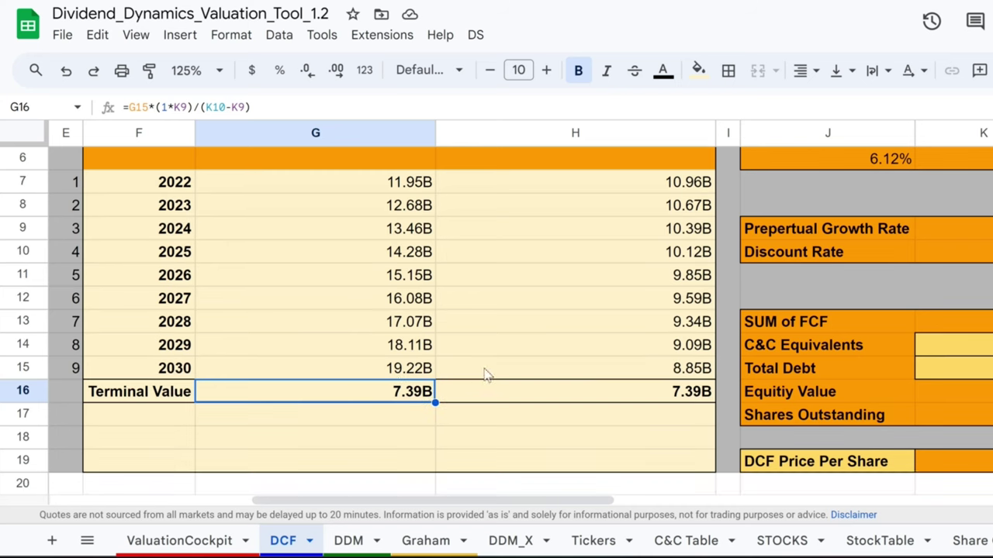
Inspect the discount rate cell, and recheck the terminal value formula in G16.
{"action": "scroll", "coordinate": [535, 400], "scroll_direction": "right", "scroll_amount": 5}
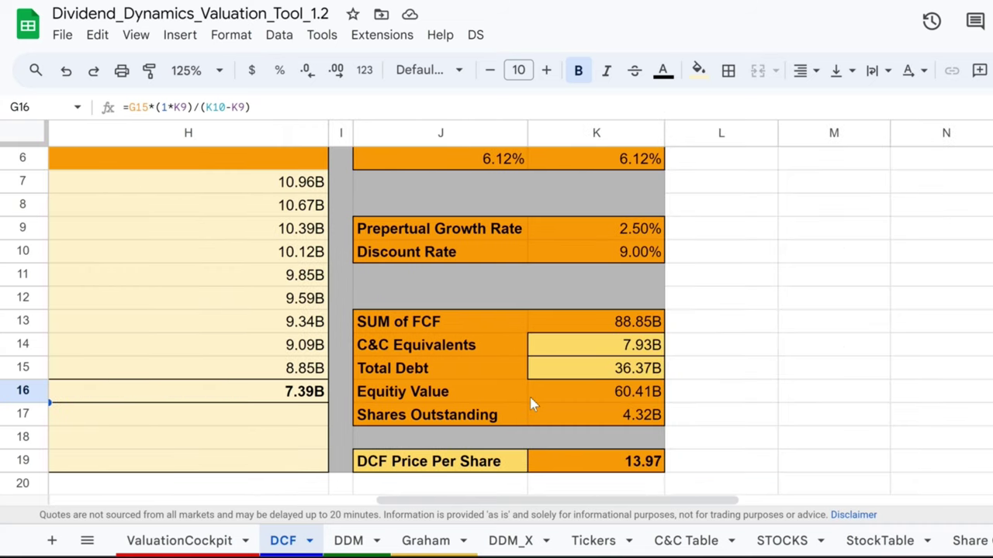
{"action": "left_click", "coordinate": [614, 255]}
{"action": "scroll", "coordinate": [591, 311], "scroll_direction": "up", "scroll_amount": 1}
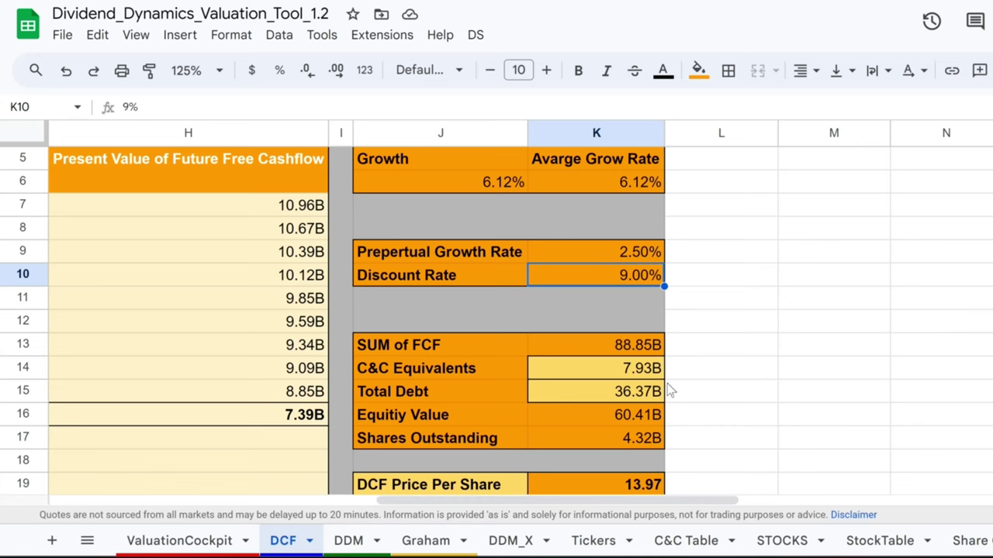
{"action": "scroll", "coordinate": [670, 391], "scroll_direction": "down", "scroll_amount": 1}
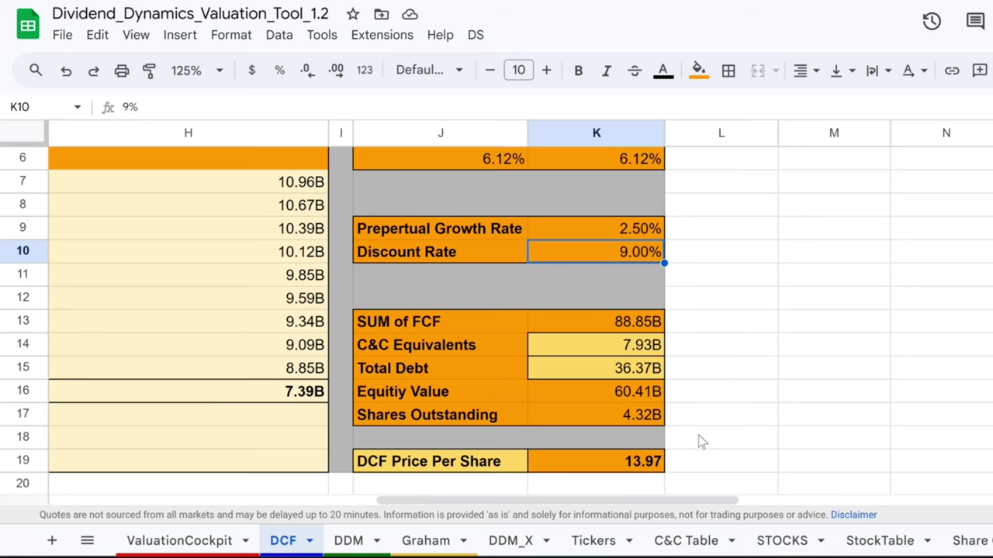
{"action": "scroll", "coordinate": [597, 432], "scroll_direction": "left", "scroll_amount": 5}
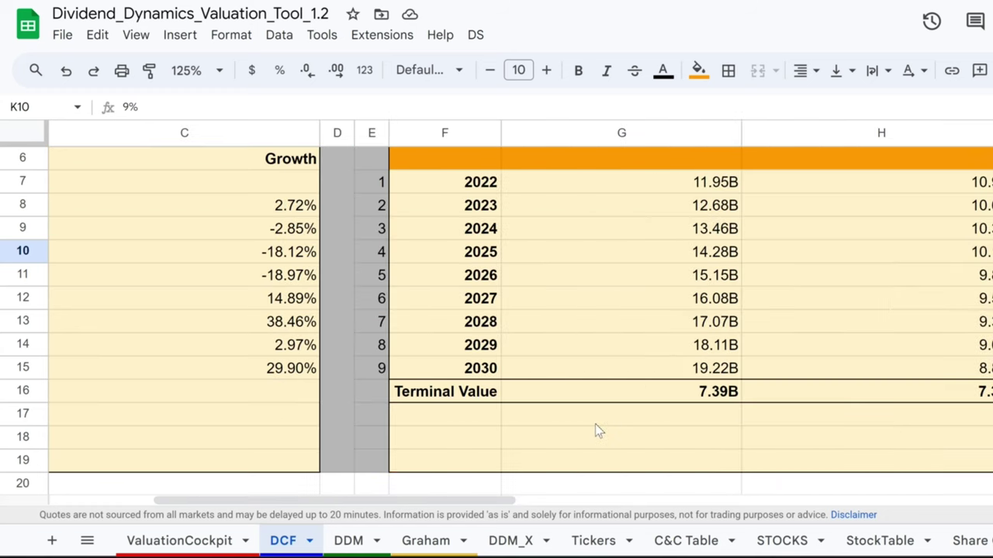
{"action": "left_click", "coordinate": [659, 402]}
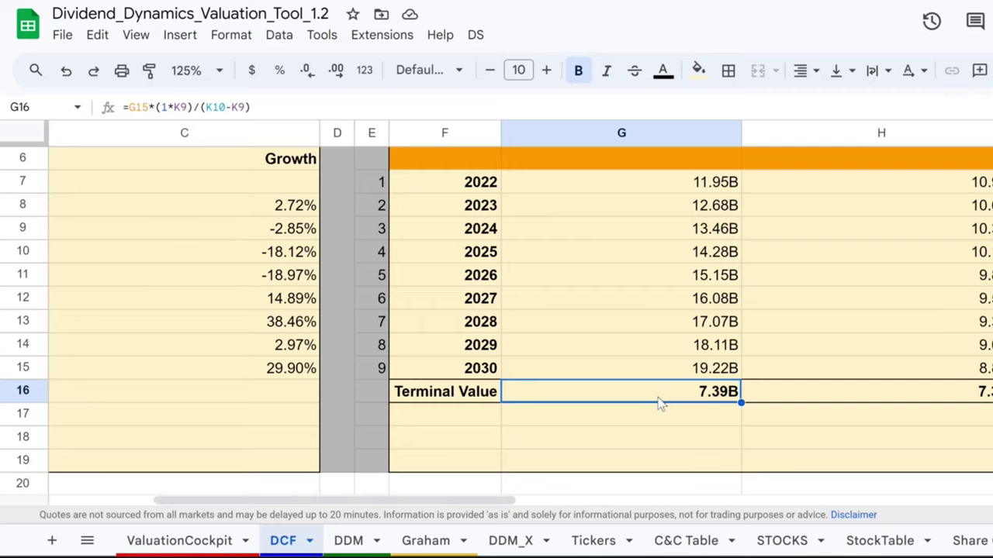
Inspect the equity value and DCF price per share formulas in column K.
{"action": "scroll", "coordinate": [659, 403], "scroll_direction": "right", "scroll_amount": 3}
{"action": "scroll", "coordinate": [658, 402], "scroll_direction": "right", "scroll_amount": 3}
{"action": "left_click", "coordinate": [625, 399]}
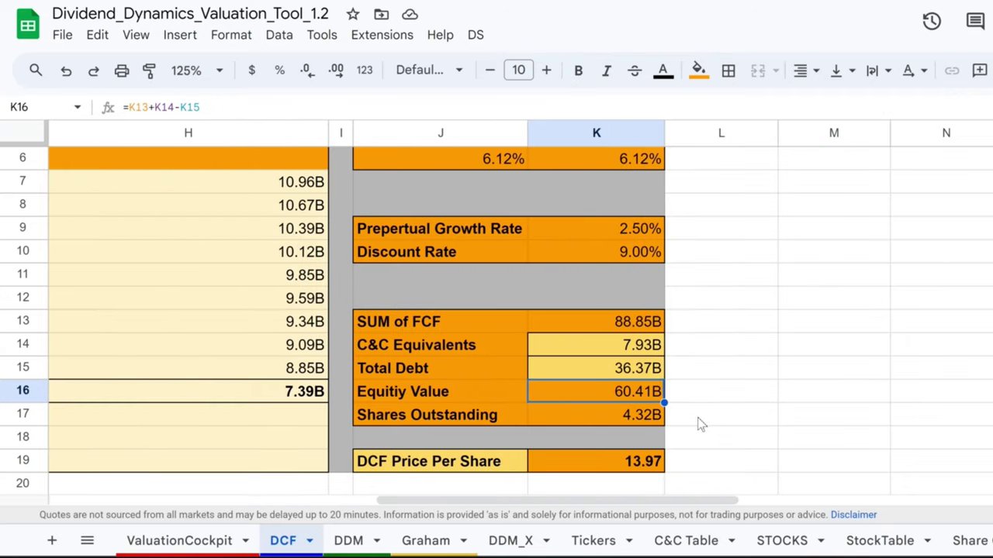
{"action": "left_click", "coordinate": [648, 461]}
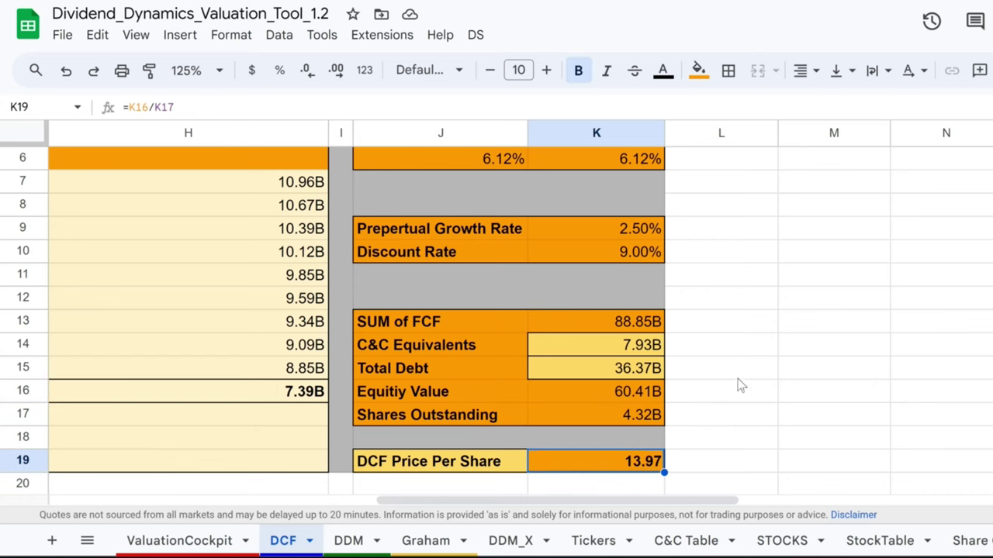
{"action": "scroll", "coordinate": [740, 383], "scroll_direction": "down", "scroll_amount": 1}
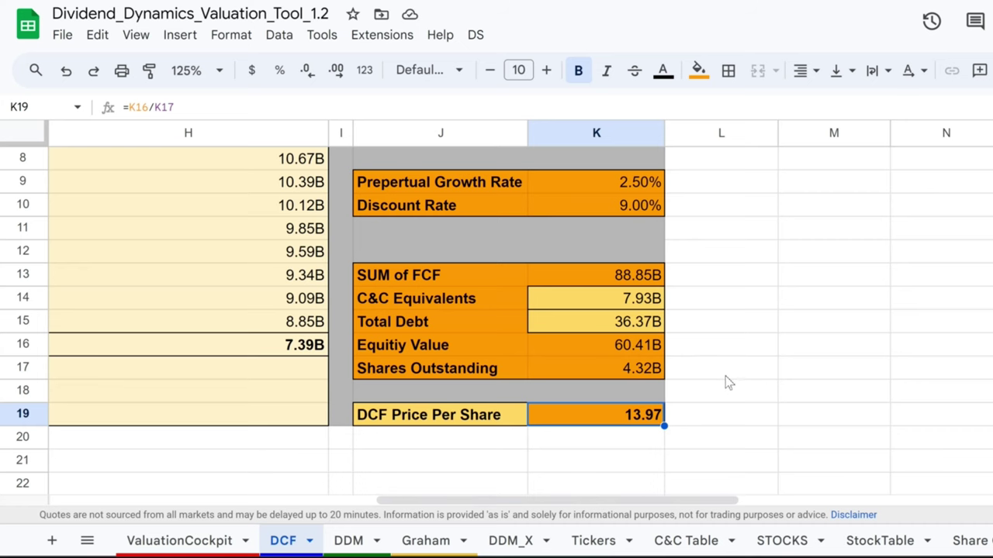
Set the DCF sheet's zoom to 75% and return to the start of the discounted cash flow tables.
{"action": "scroll", "coordinate": [717, 380], "scroll_direction": "left", "scroll_amount": 5}
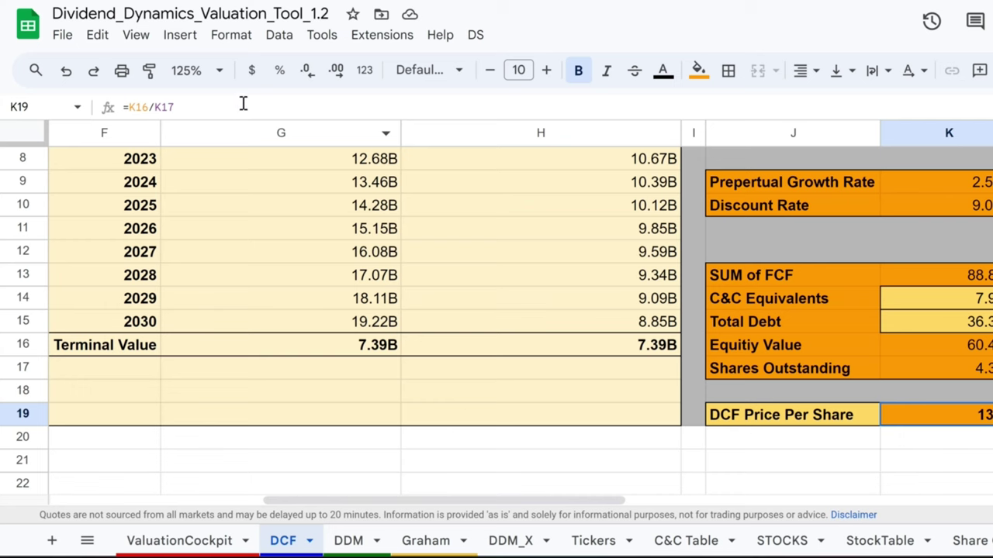
{"action": "left_click", "coordinate": [198, 70]}
{"action": "left_click", "coordinate": [189, 132]}
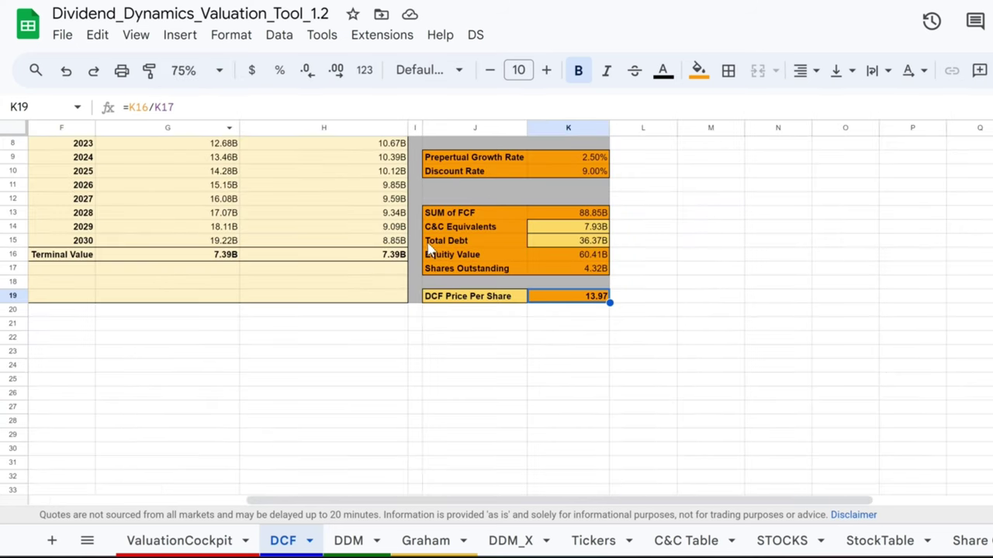
{"action": "scroll", "coordinate": [264, 206], "scroll_direction": "left", "scroll_amount": 5}
{"action": "scroll", "coordinate": [266, 208], "scroll_direction": "up", "scroll_amount": 3}
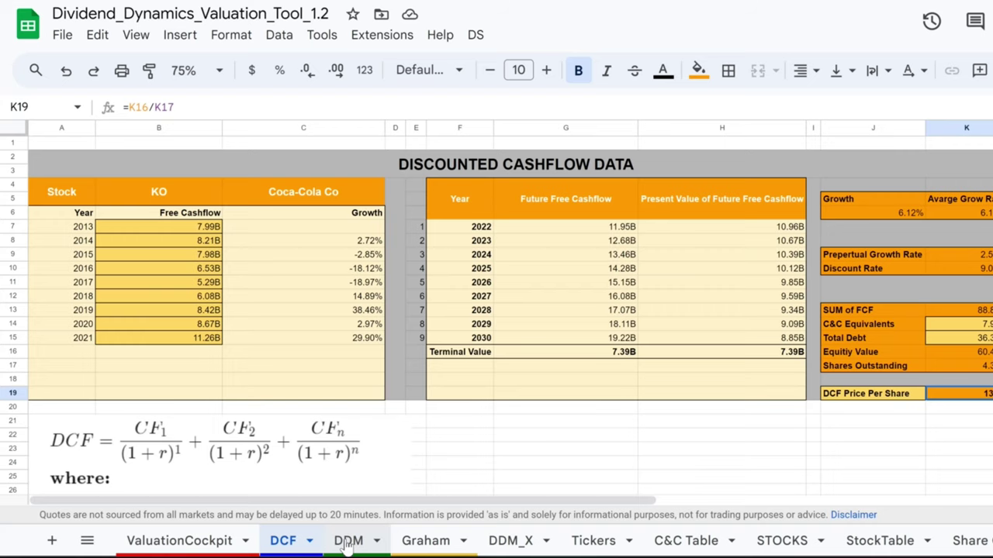
Switch to the DDM sheet, set its zoom to 125%, and inspect the Avg. Growth Rate formula in G4.
{"action": "left_click", "coordinate": [347, 541]}
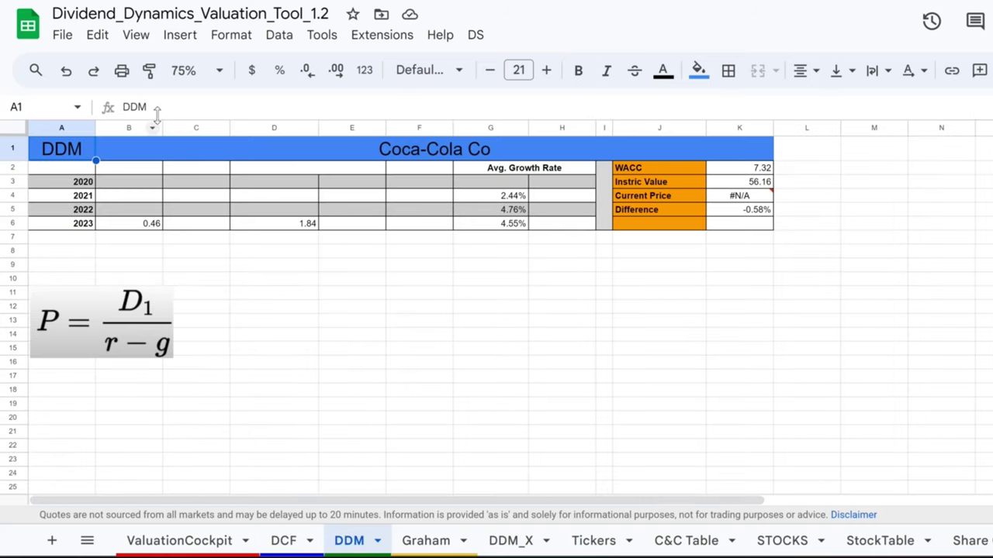
{"action": "left_click", "coordinate": [217, 71]}
{"action": "left_click", "coordinate": [195, 188]}
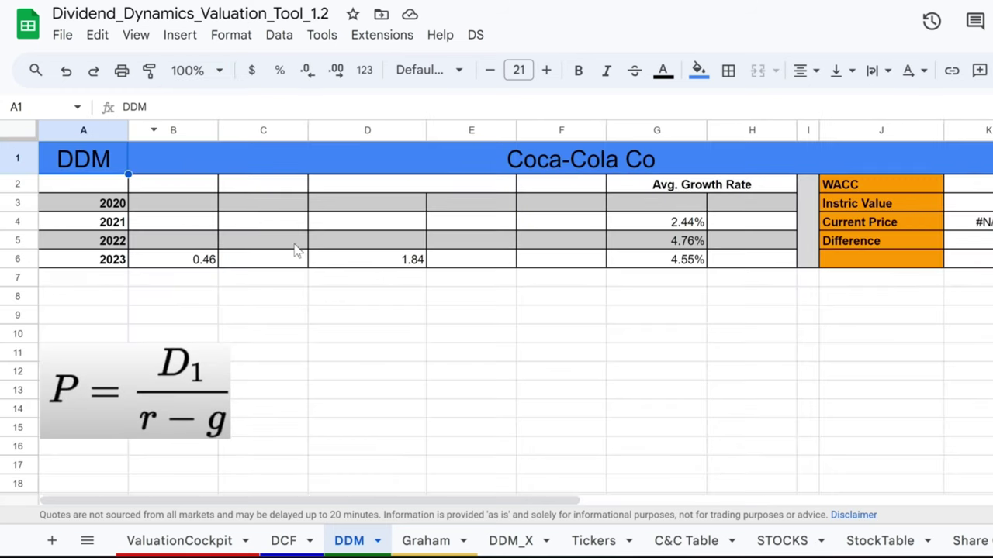
{"action": "left_click", "coordinate": [656, 185]}
{"action": "left_click", "coordinate": [186, 70]}
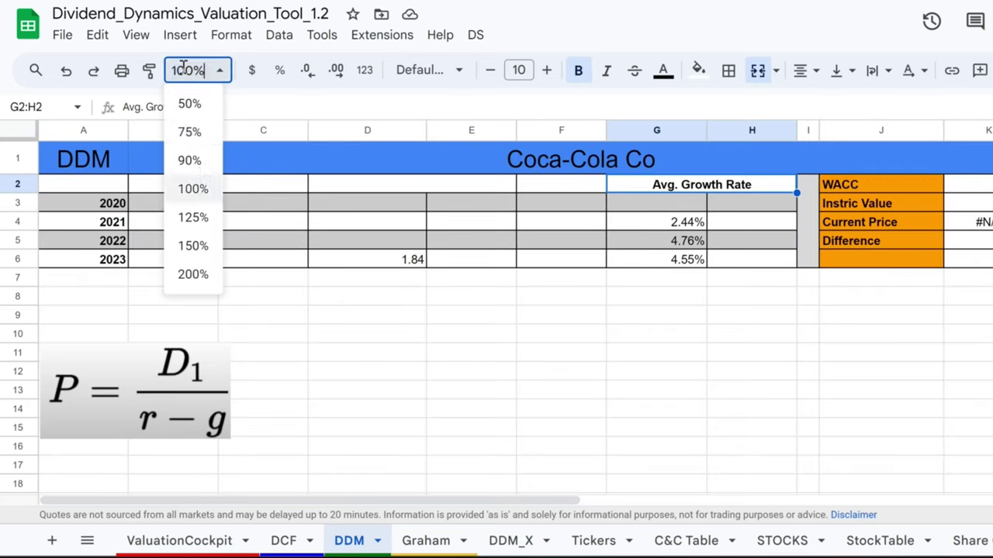
{"action": "left_click", "coordinate": [193, 217]}
{"action": "scroll", "coordinate": [466, 256], "scroll_direction": "right", "scroll_amount": 10}
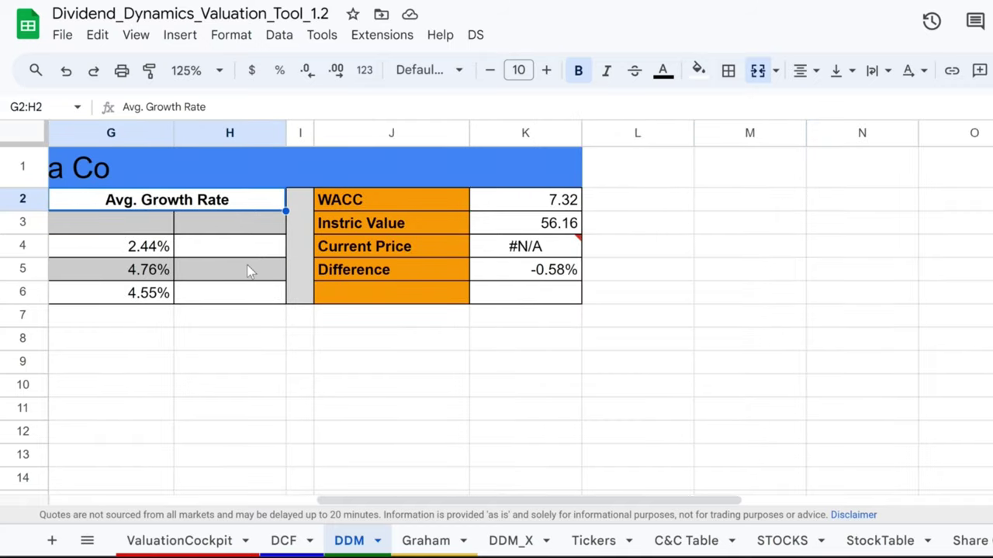
{"action": "scroll", "coordinate": [248, 272], "scroll_direction": "left", "scroll_amount": 2}
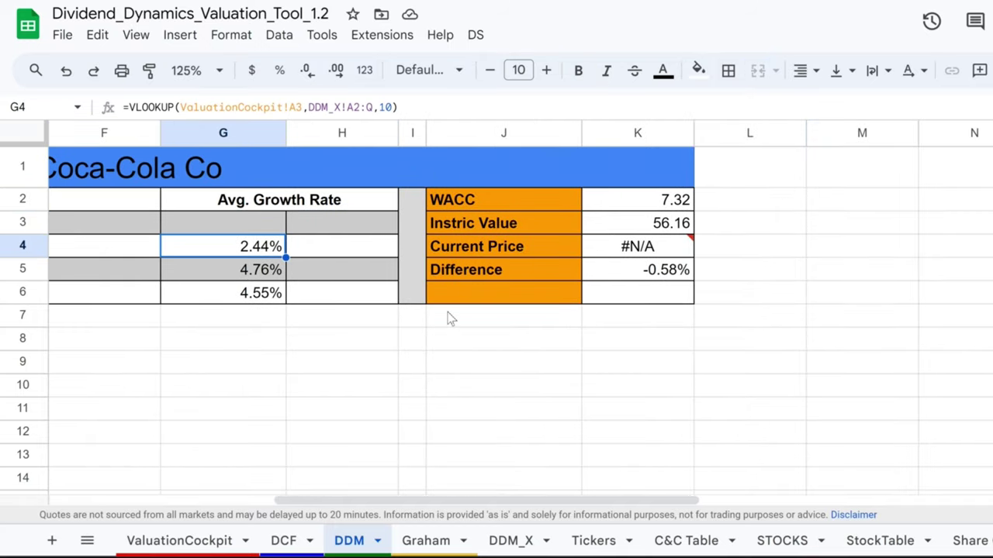
Inspect the WACC and intrinsic value formulas in K2 and K3 of the DDM sheet.
{"action": "left_click", "coordinate": [645, 222]}
{"action": "left_click", "coordinate": [650, 204]}
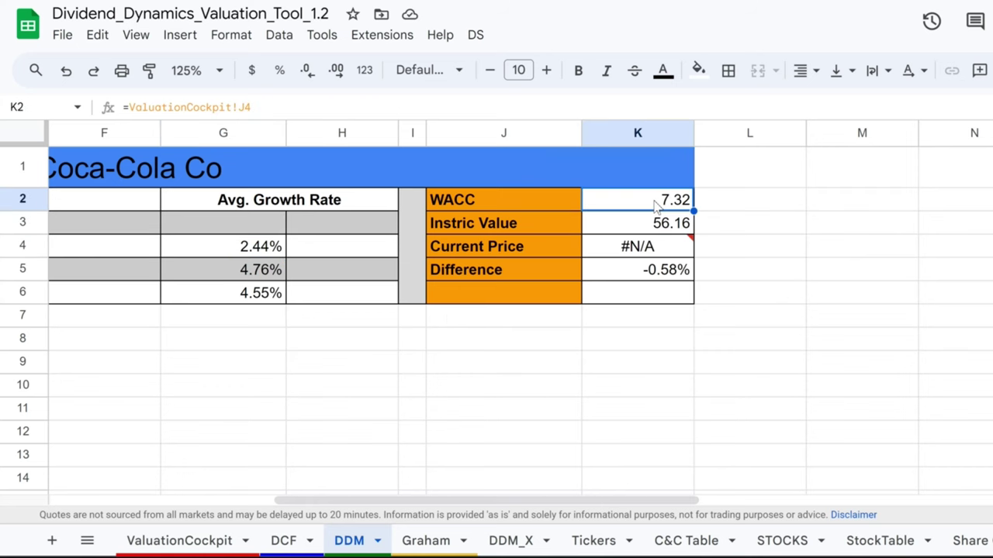
{"action": "scroll", "coordinate": [655, 207], "scroll_direction": "right", "scroll_amount": 1}
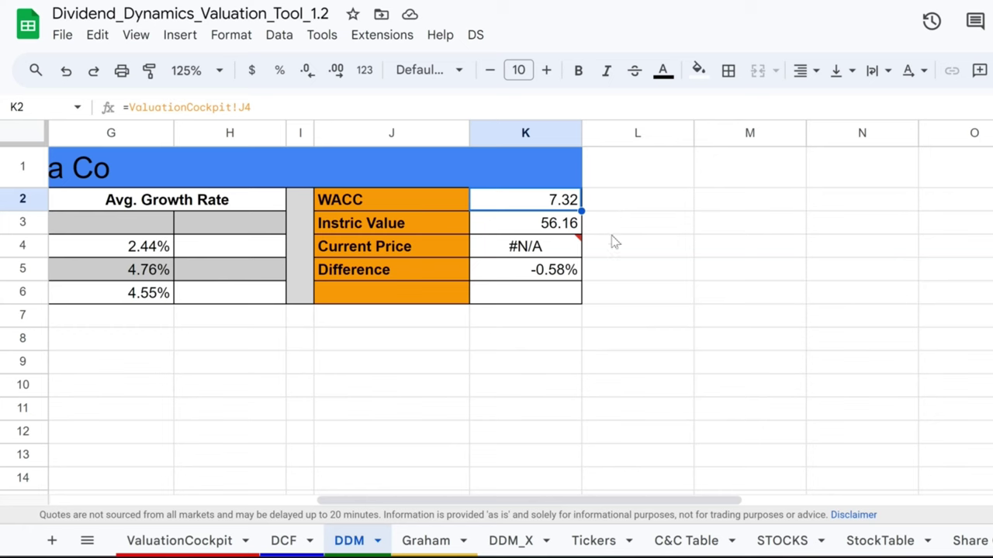
{"action": "left_click", "coordinate": [559, 231]}
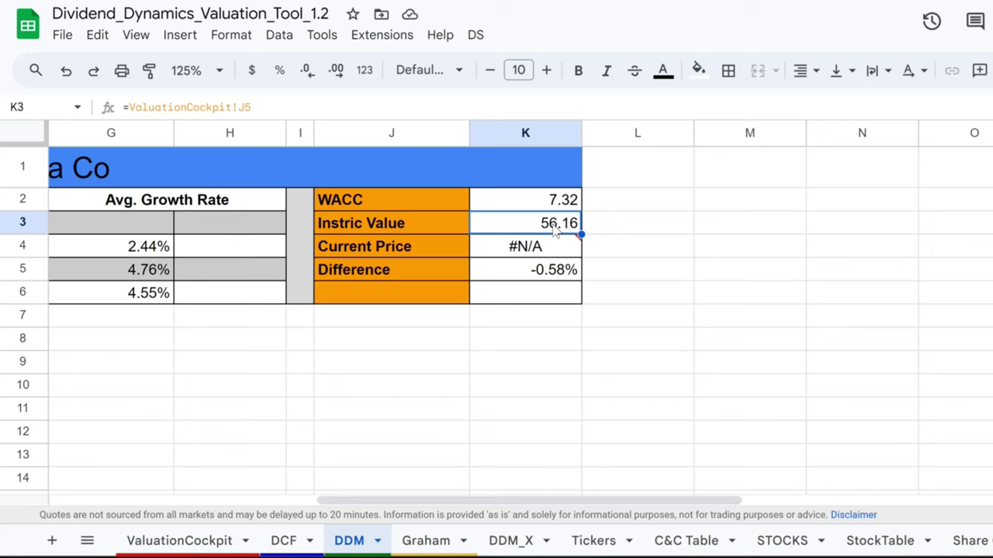
Enter 59.99 in L4, beside the Current Price row of the DDM sheet.
{"action": "left_click", "coordinate": [611, 253]}
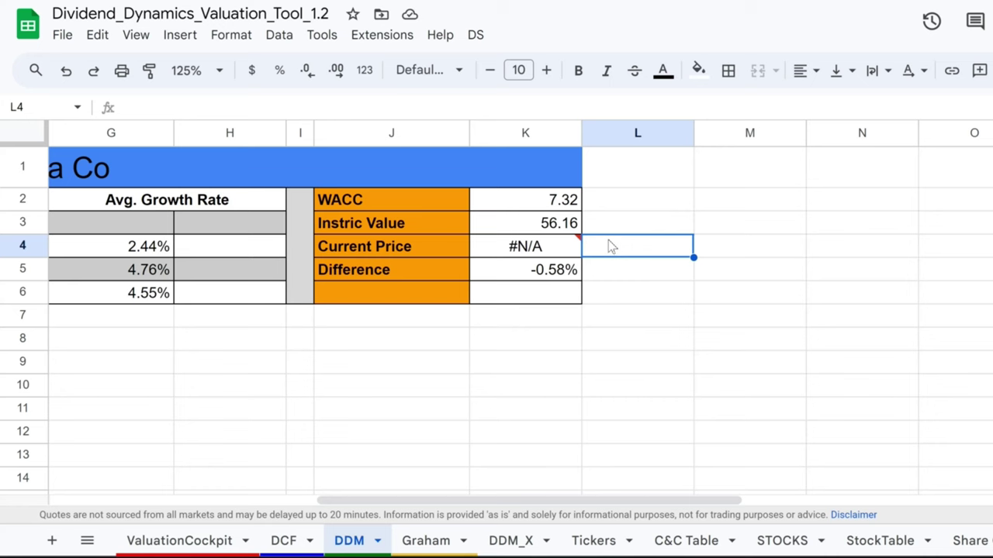
{"action": "type", "text": "1"}
{"action": "key", "text": "BackSpace"}
{"action": "type", "text": "59.99"}
{"action": "key", "text": "Return"}
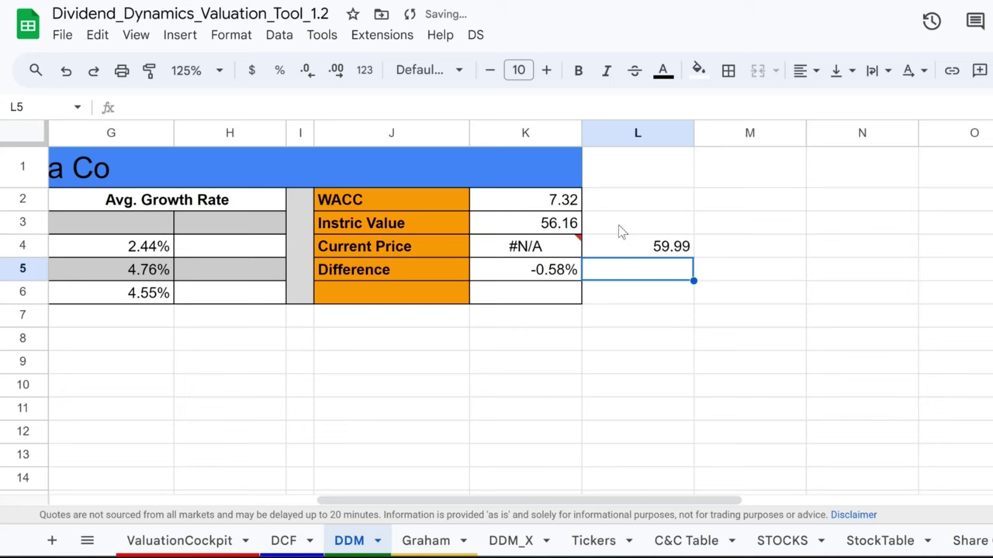
{"action": "left_click", "coordinate": [644, 252]}
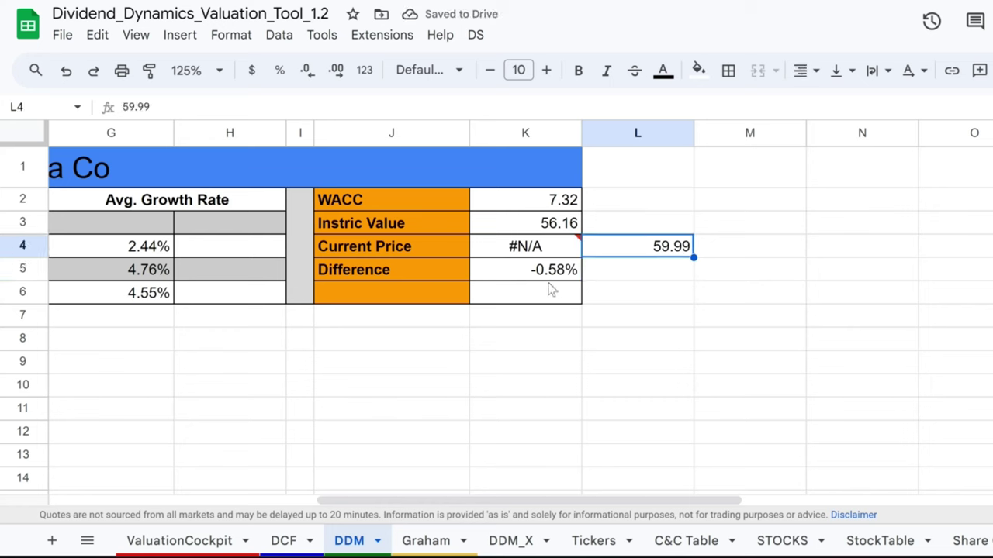
Recheck the intrinsic value cell K3, and set the DDM sheet's zoom to 75%.
{"action": "left_click", "coordinate": [555, 228]}
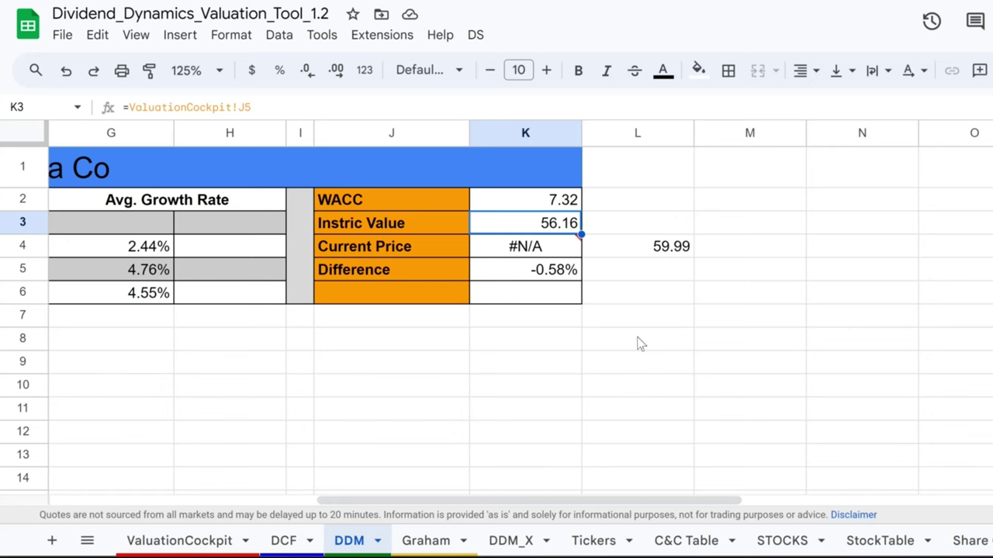
{"action": "scroll", "coordinate": [637, 344], "scroll_direction": "left", "scroll_amount": 3}
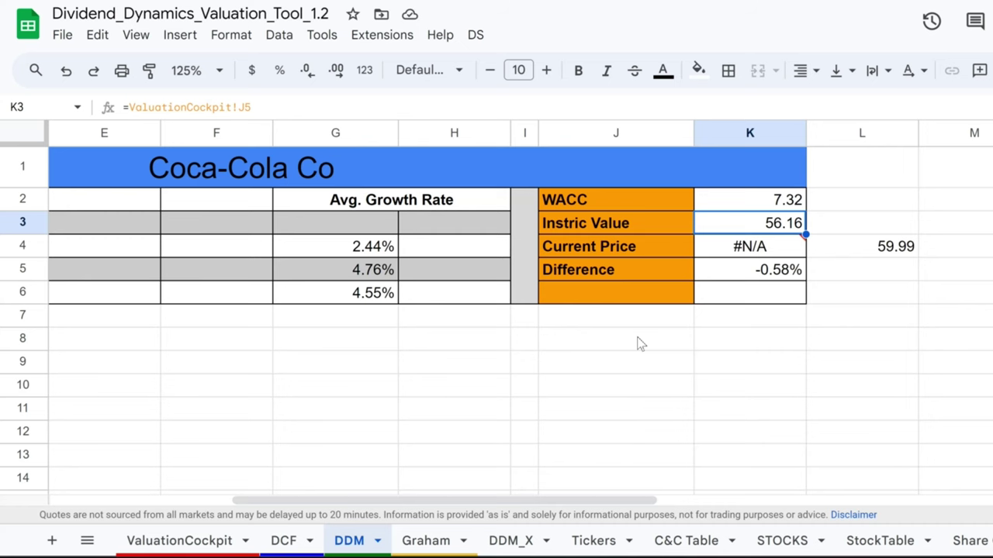
{"action": "scroll", "coordinate": [638, 344], "scroll_direction": "left", "scroll_amount": 3}
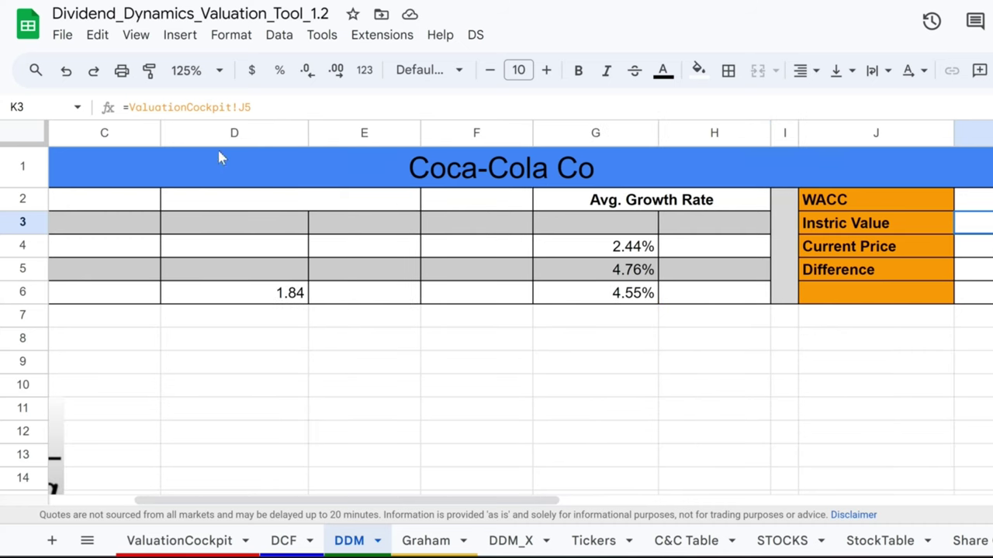
{"action": "left_click", "coordinate": [217, 70]}
{"action": "left_click", "coordinate": [198, 131]}
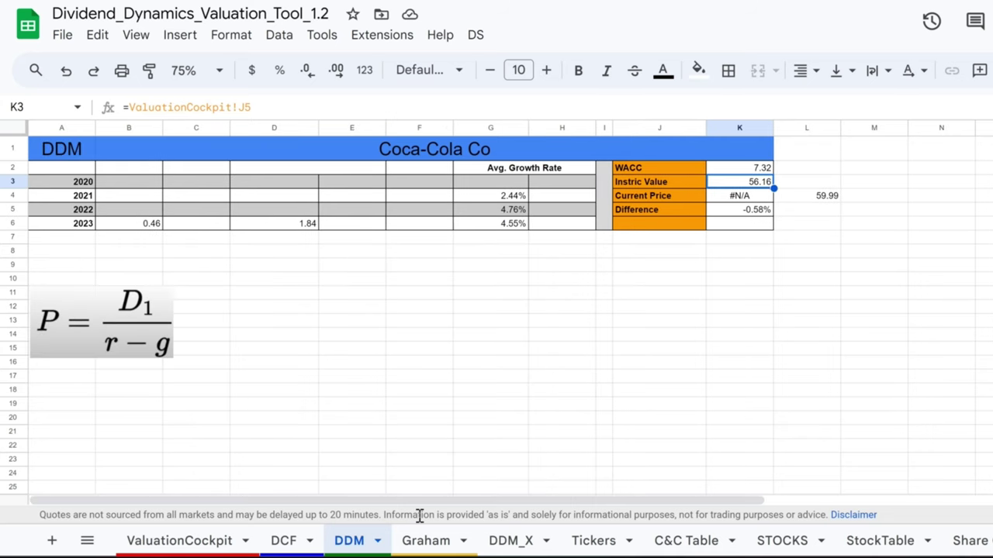
Switch to the Graham sheet, set its zoom to 125%, and look over its valuation and input tables.
{"action": "left_click", "coordinate": [415, 540]}
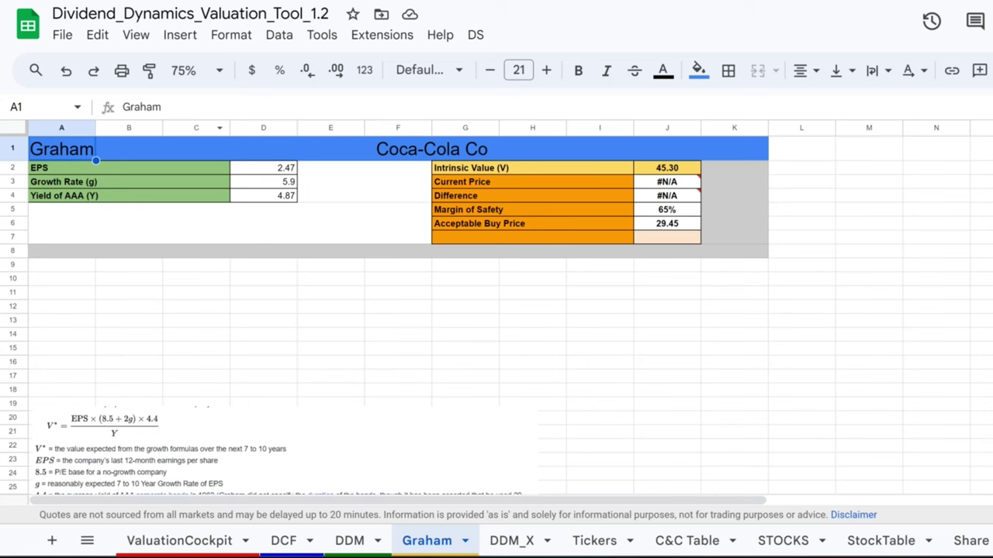
{"action": "left_click", "coordinate": [189, 69]}
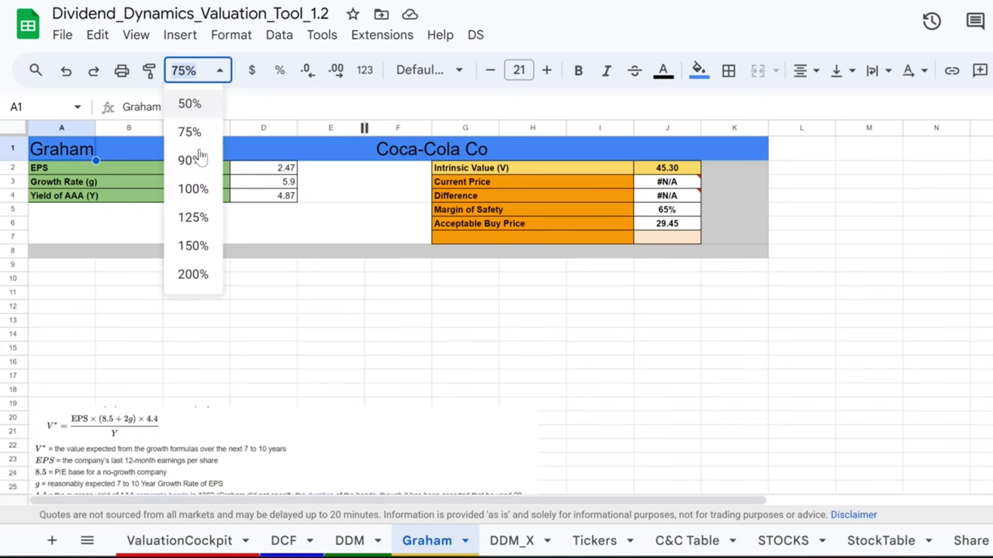
{"action": "left_click", "coordinate": [190, 219]}
{"action": "scroll", "coordinate": [326, 216], "scroll_direction": "right", "scroll_amount": 5}
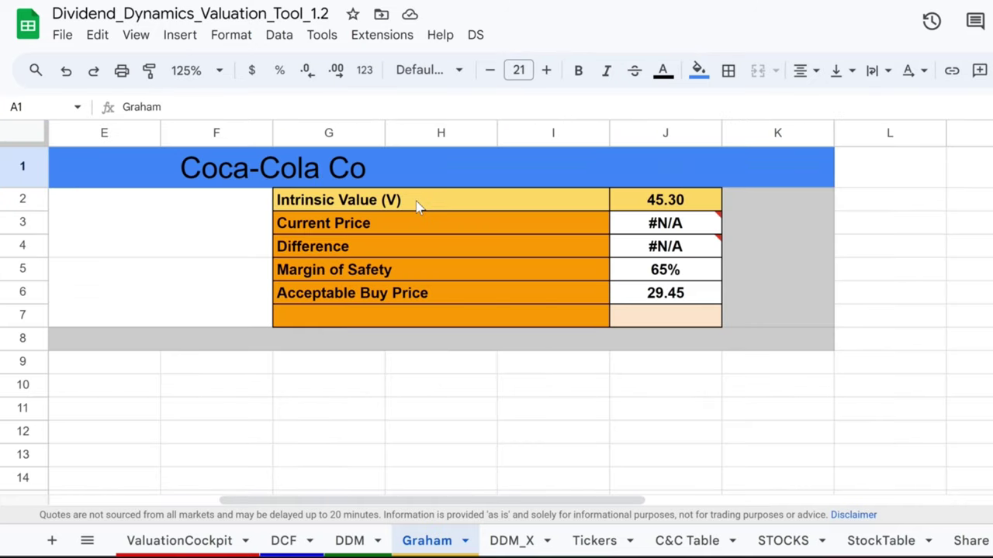
{"action": "scroll", "coordinate": [535, 217], "scroll_direction": "left", "scroll_amount": 5}
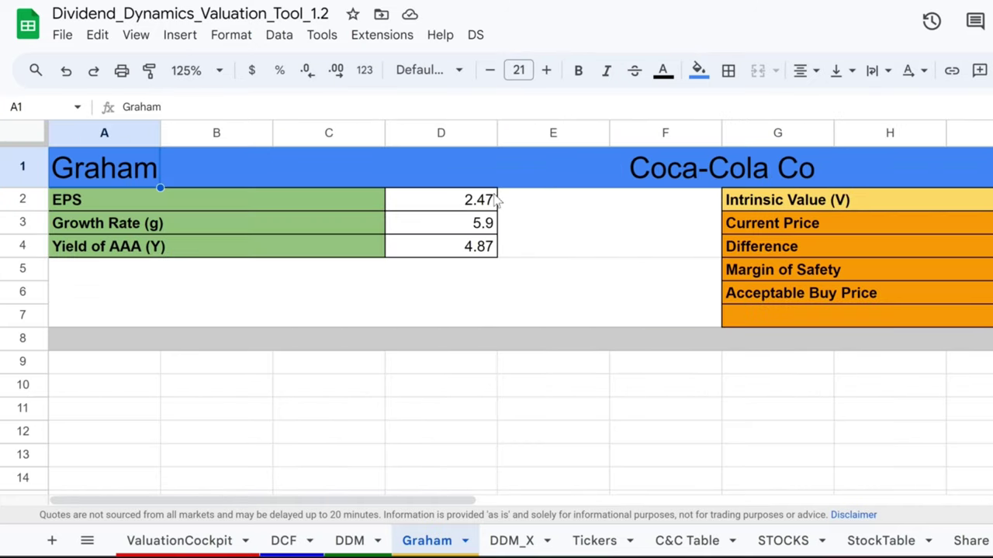
Inspect the EPS, Growth Rate (g) and Yield of AAA (Y) input cells in D2 to D4.
{"action": "left_click", "coordinate": [478, 203]}
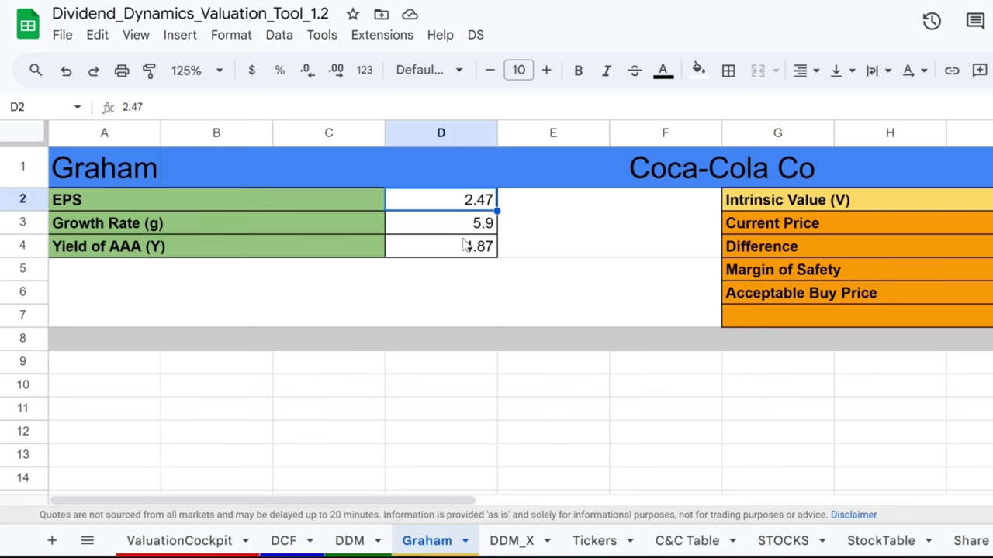
{"action": "left_click", "coordinate": [454, 230]}
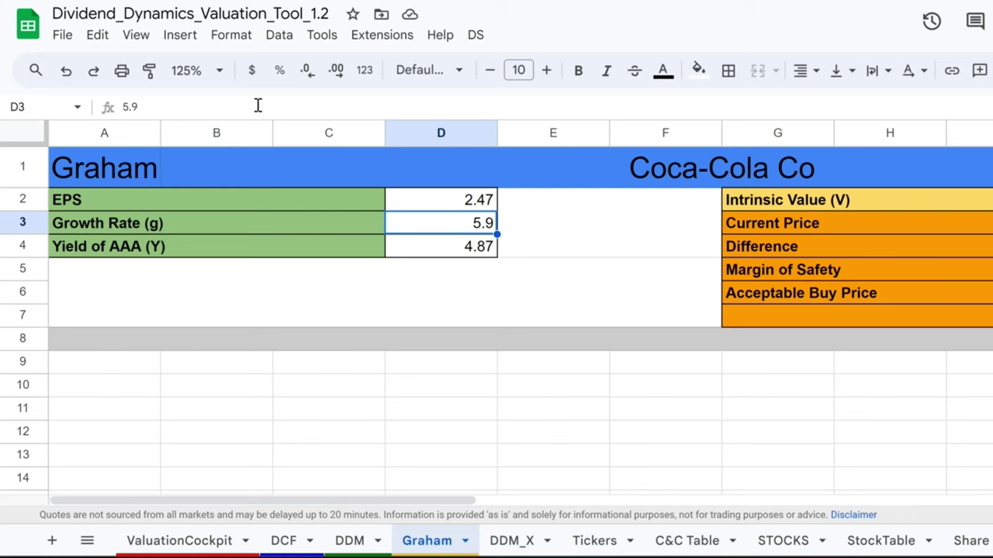
{"action": "left_click", "coordinate": [438, 256]}
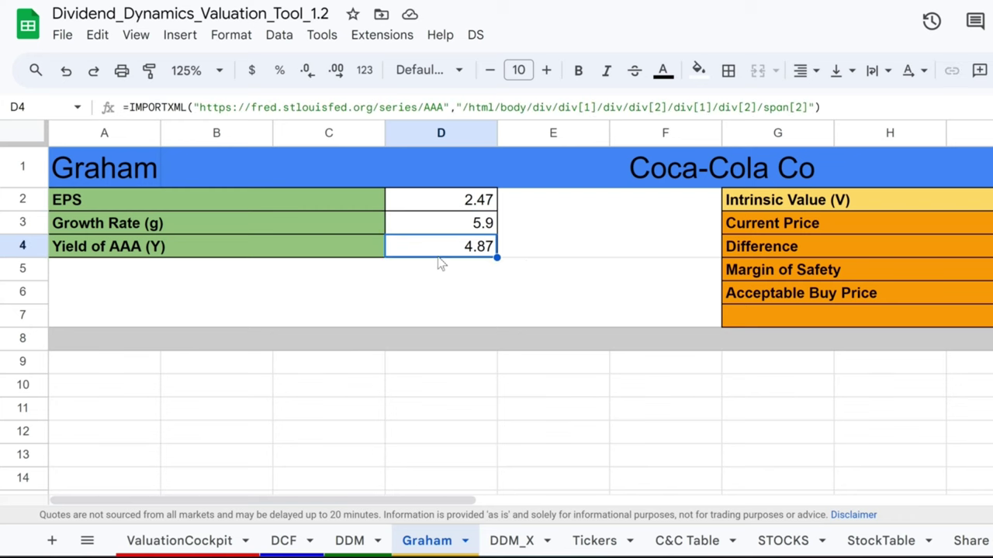
Compare the Graham formula image below the tables with the intrinsic value formula in J2.
{"action": "scroll", "coordinate": [463, 310], "scroll_direction": "down", "scroll_amount": 5}
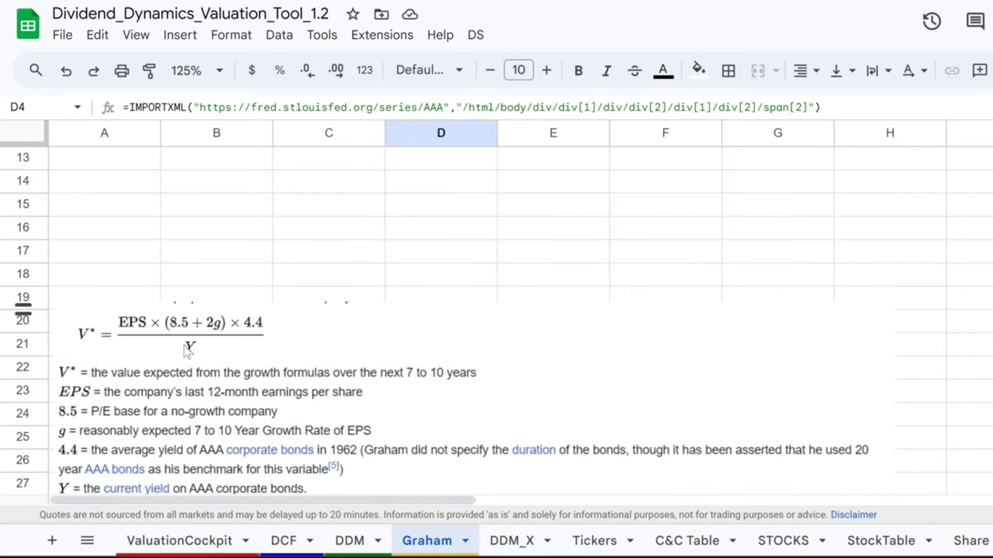
{"action": "scroll", "coordinate": [290, 333], "scroll_direction": "up", "scroll_amount": 5}
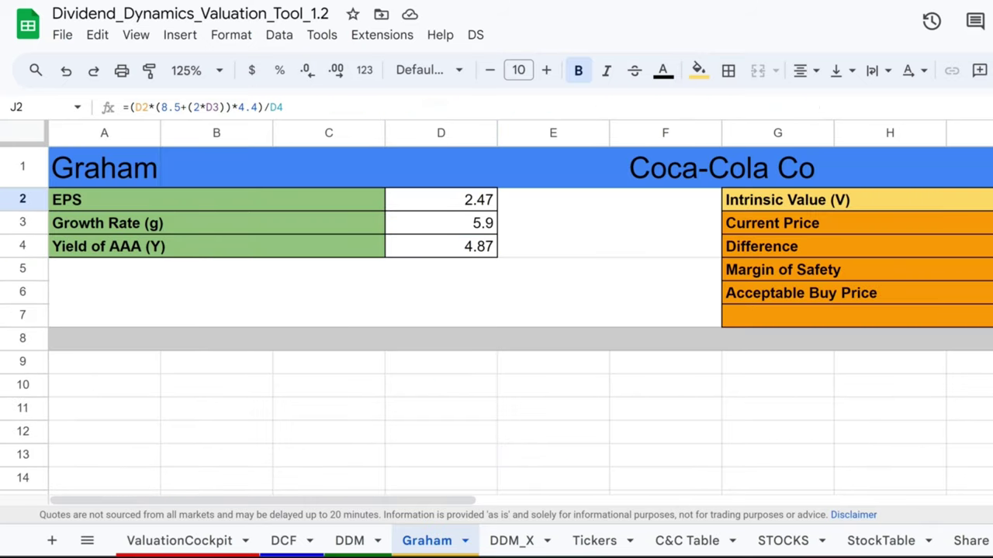
{"action": "scroll", "coordinate": [147, 342], "scroll_direction": "down", "scroll_amount": 4}
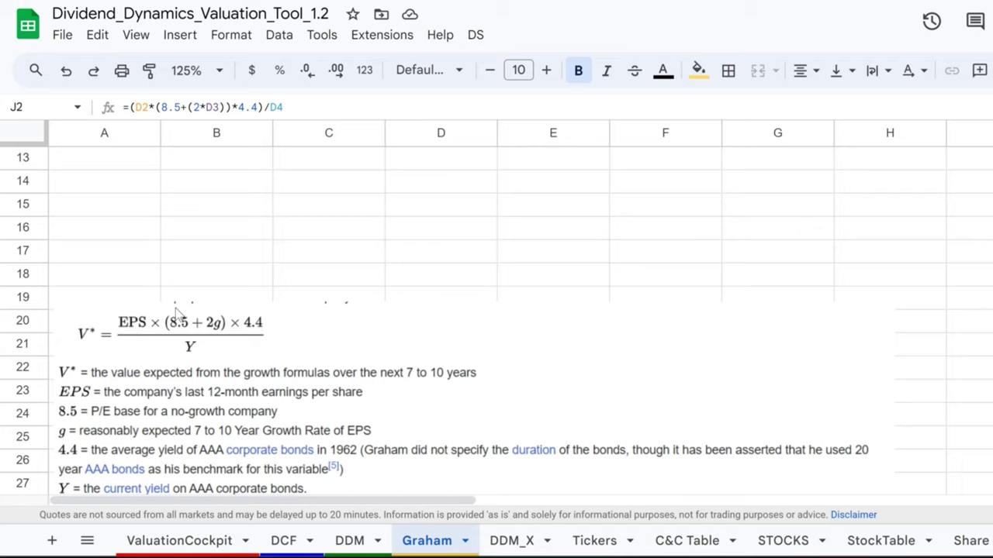
{"action": "scroll", "coordinate": [242, 335], "scroll_direction": "up", "scroll_amount": 4}
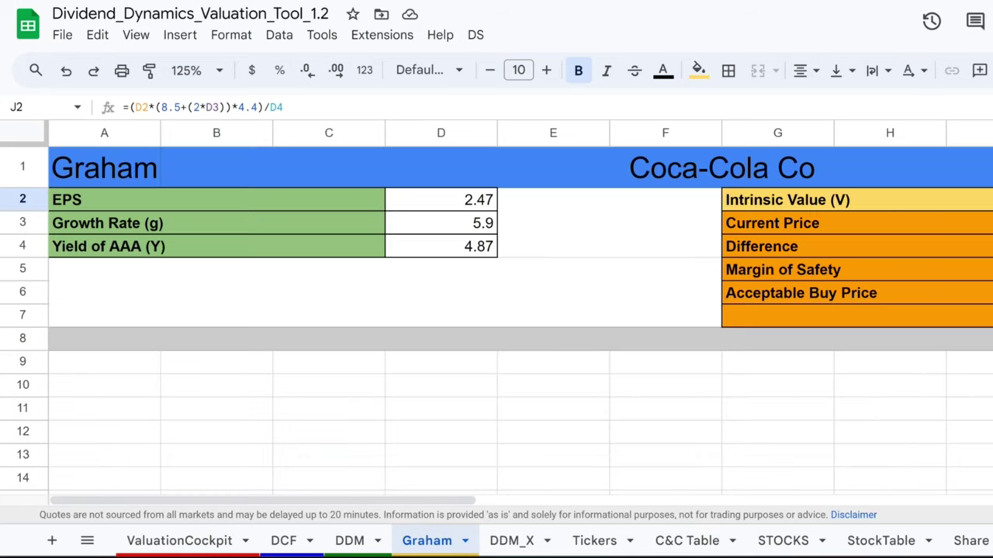
Enter 59.9 in L3 beside Current Price and 1.32 in L4 beside Difference on the Graham sheet.
{"action": "scroll", "coordinate": [496, 310], "scroll_direction": "right", "scroll_amount": 3}
{"action": "key", "text": "Down"}
{"action": "key", "text": "Right"}
{"action": "key", "text": "Right"}
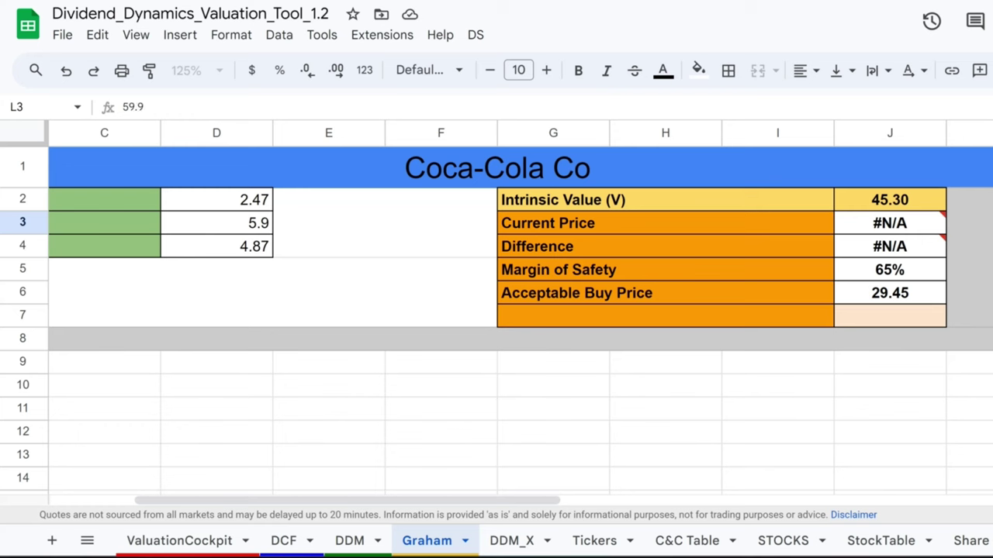
{"action": "key", "text": "Return"}
{"action": "type", "text": "1.32"}
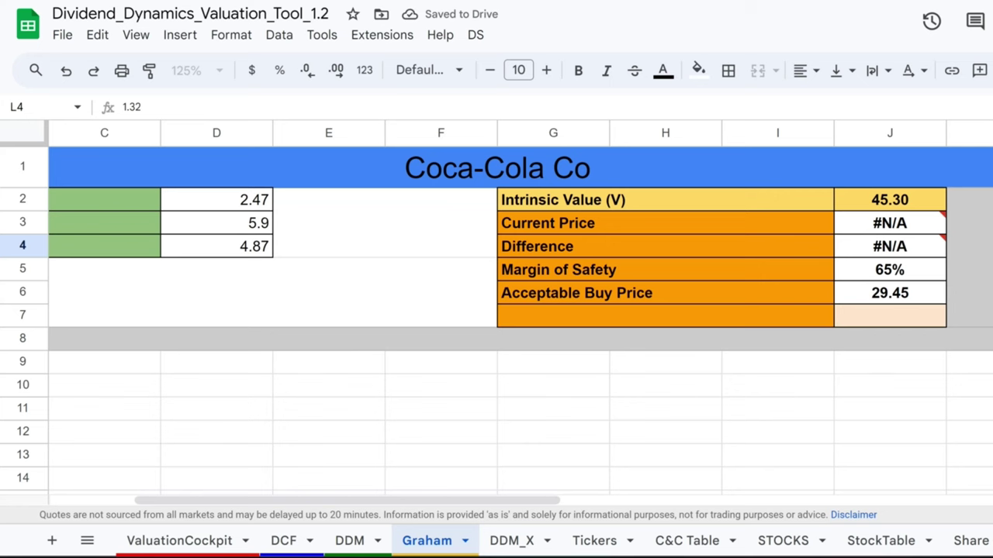
{"action": "key", "text": "Return"}
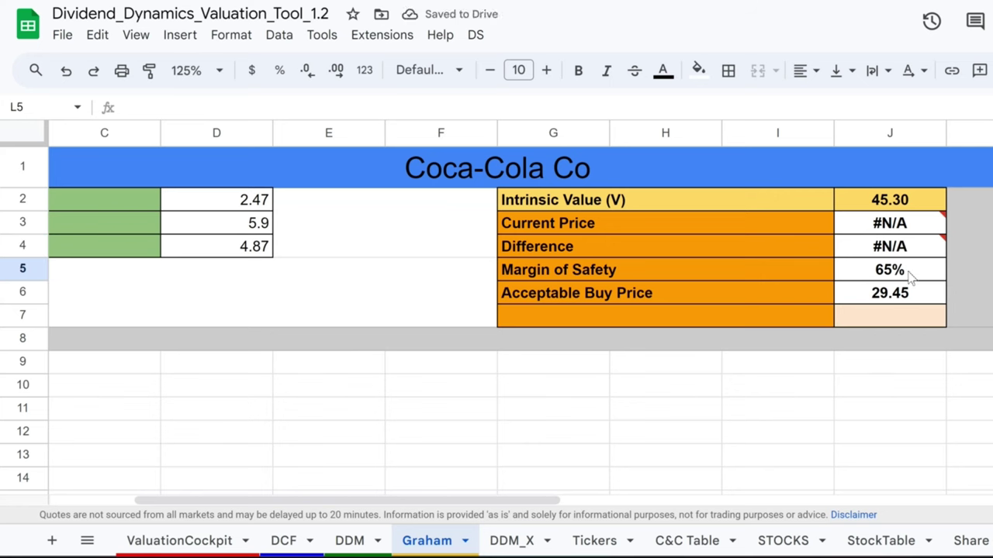
Inspect the margin of safety and acceptable buy price cells, and set the Graham sheet's zoom to 75%.
{"action": "left_click", "coordinate": [935, 273]}
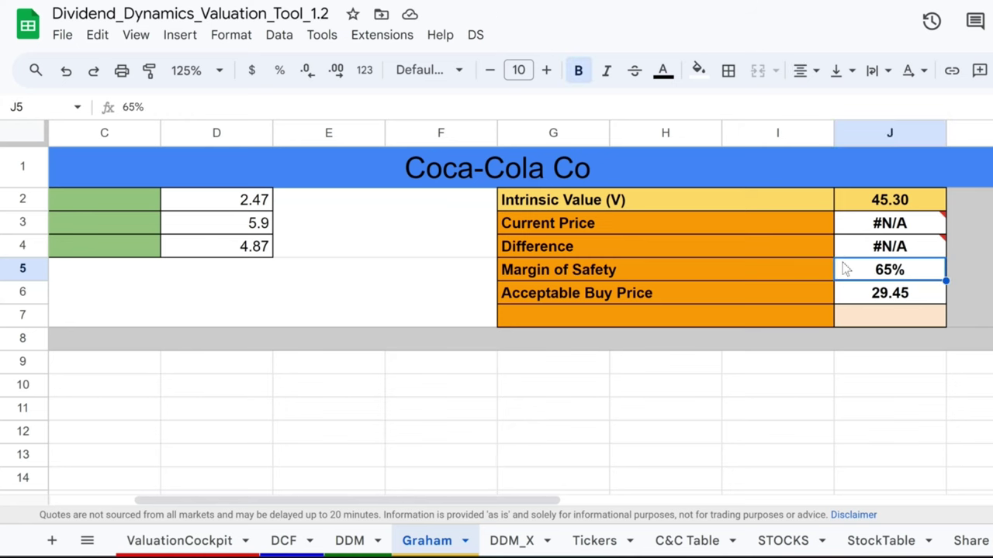
{"action": "left_click", "coordinate": [885, 296]}
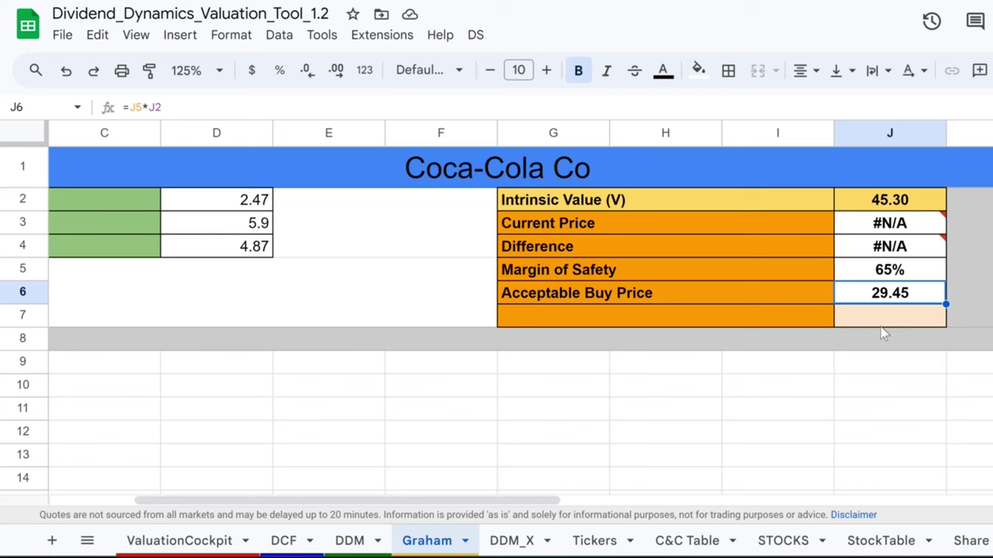
{"action": "left_click", "coordinate": [200, 69]}
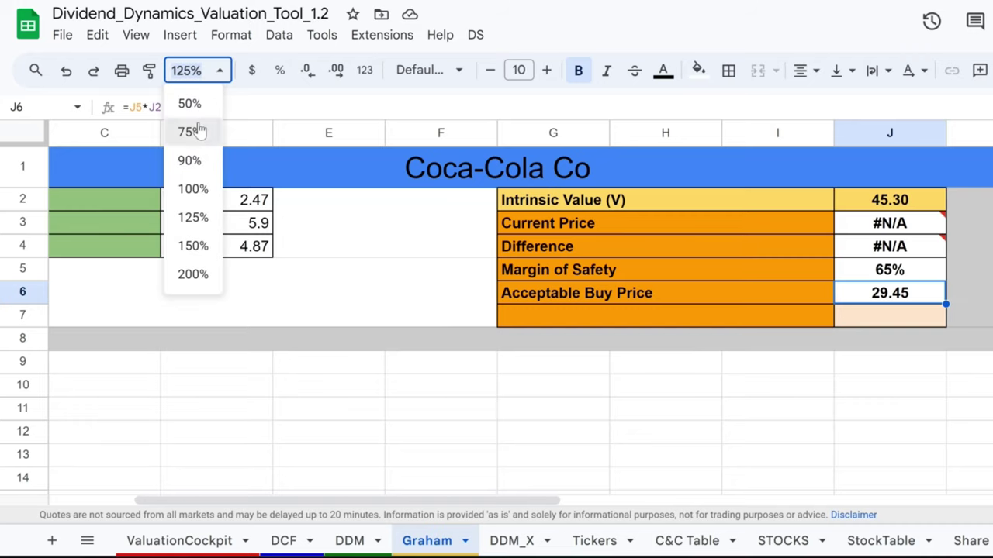
{"action": "left_click", "coordinate": [190, 132]}
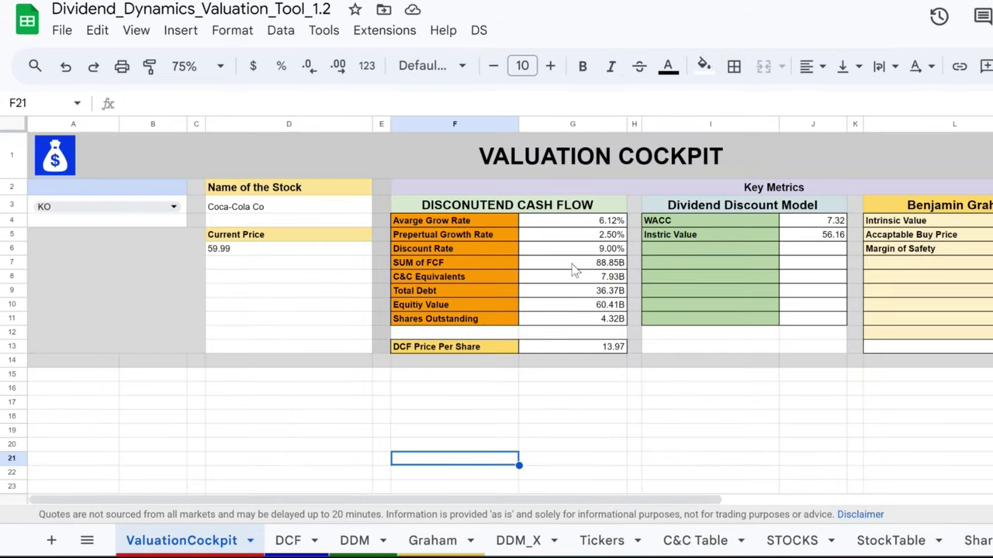
Inspect the SUM of FCF cell under the discounted cash flow metrics on the ValuationCockpit sheet.
{"action": "left_click", "coordinate": [576, 266]}
{"action": "left_click", "coordinate": [220, 66]}
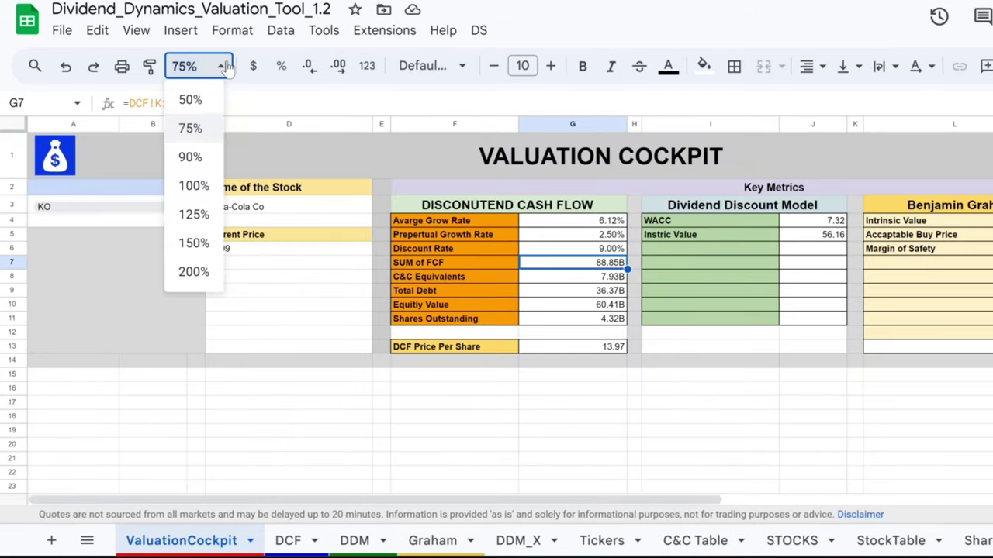
{"action": "left_click", "coordinate": [574, 159]}
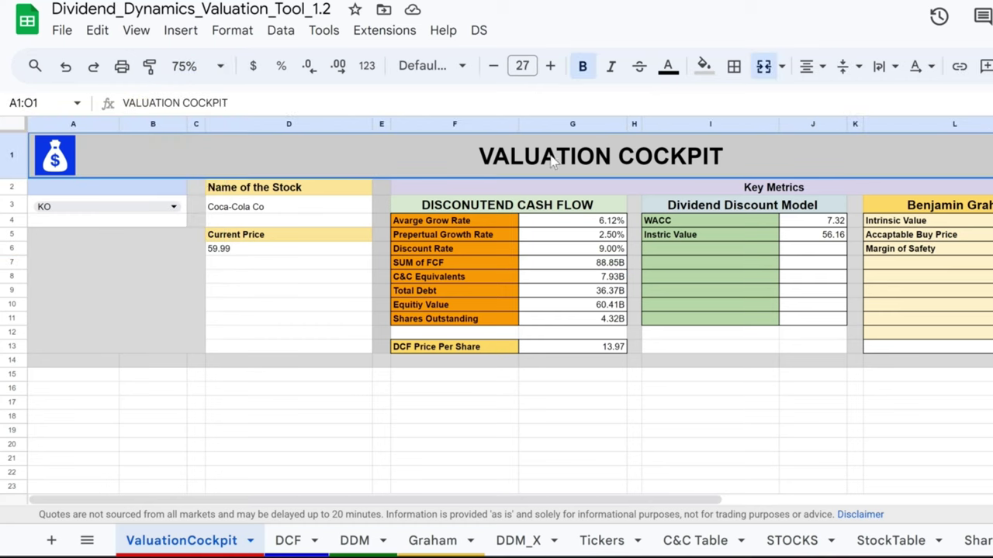
Inspect the stock name formula in D3 and set the ValuationCockpit sheet's zoom to 100%.
{"action": "left_click", "coordinate": [283, 207]}
{"action": "left_click", "coordinate": [223, 66]}
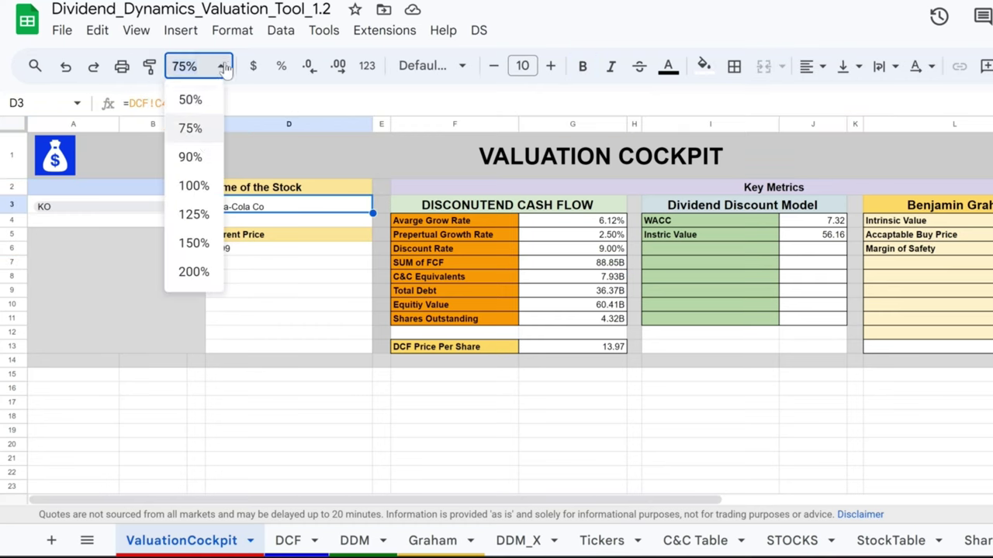
{"action": "left_click", "coordinate": [198, 158]}
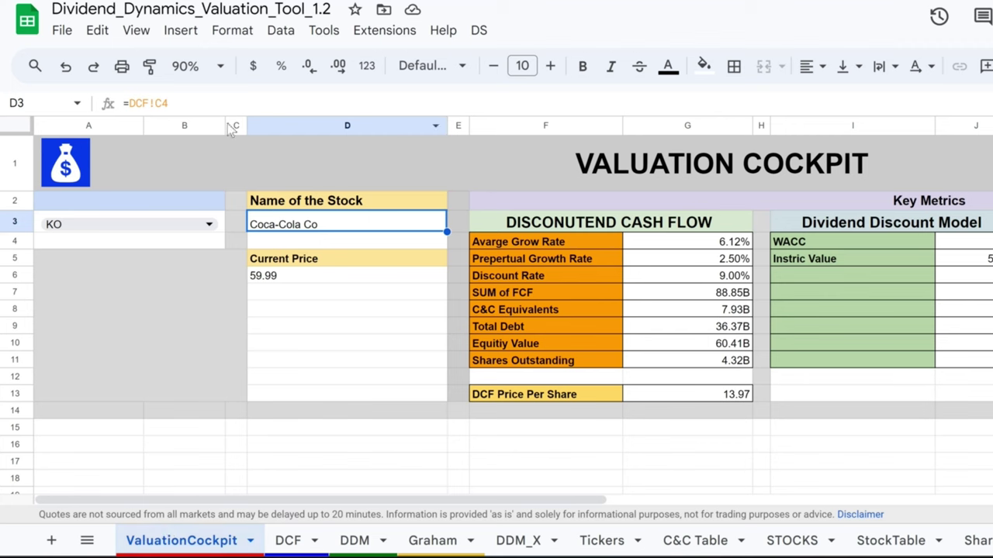
{"action": "left_click", "coordinate": [218, 69]}
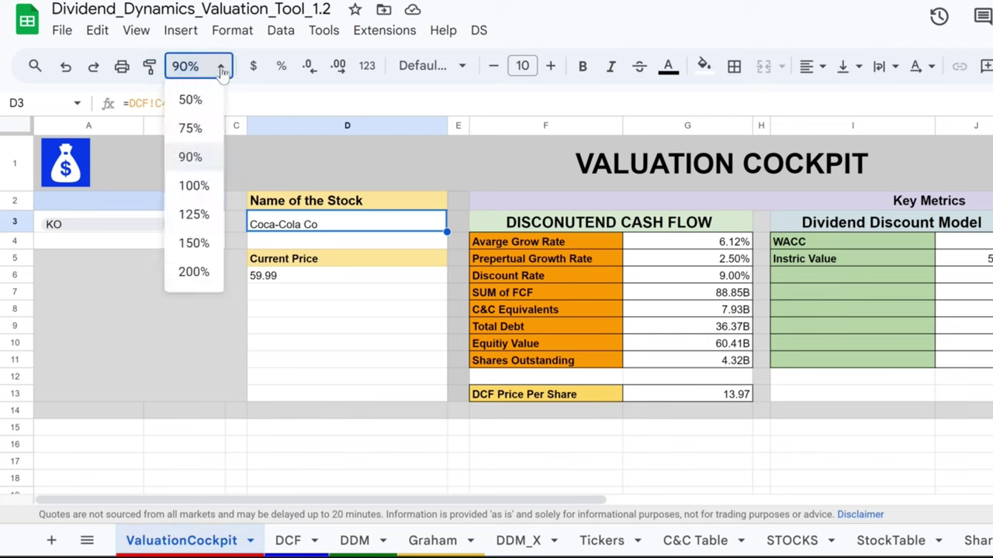
{"action": "left_click", "coordinate": [197, 184]}
Review the headings of the discounted cash flow, Dividend Discount Model and Benjamin Graham Valuation Model sections under Key Metrics.
{"action": "scroll", "coordinate": [293, 245], "scroll_direction": "right", "scroll_amount": 5}
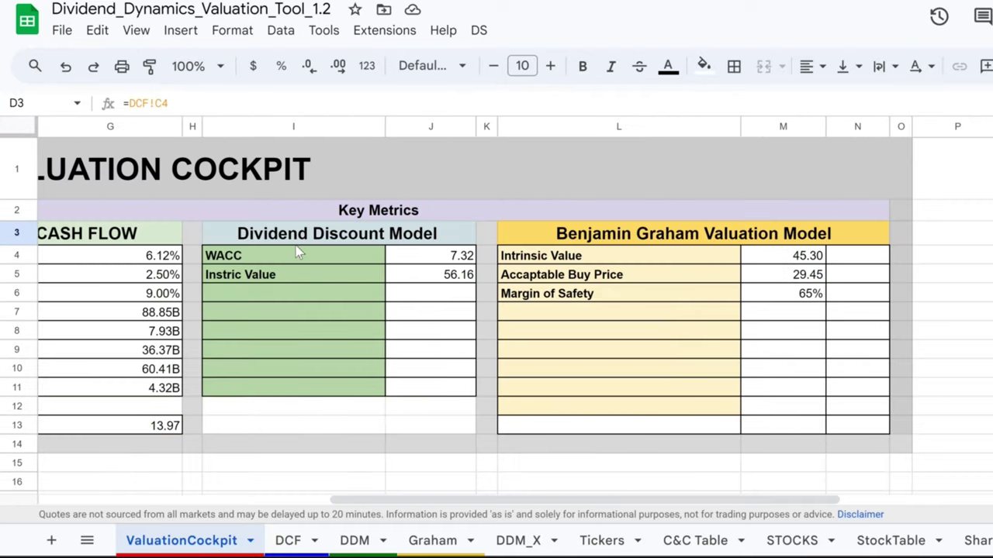
{"action": "scroll", "coordinate": [294, 244], "scroll_direction": "left", "scroll_amount": 2}
{"action": "left_click", "coordinate": [206, 243]}
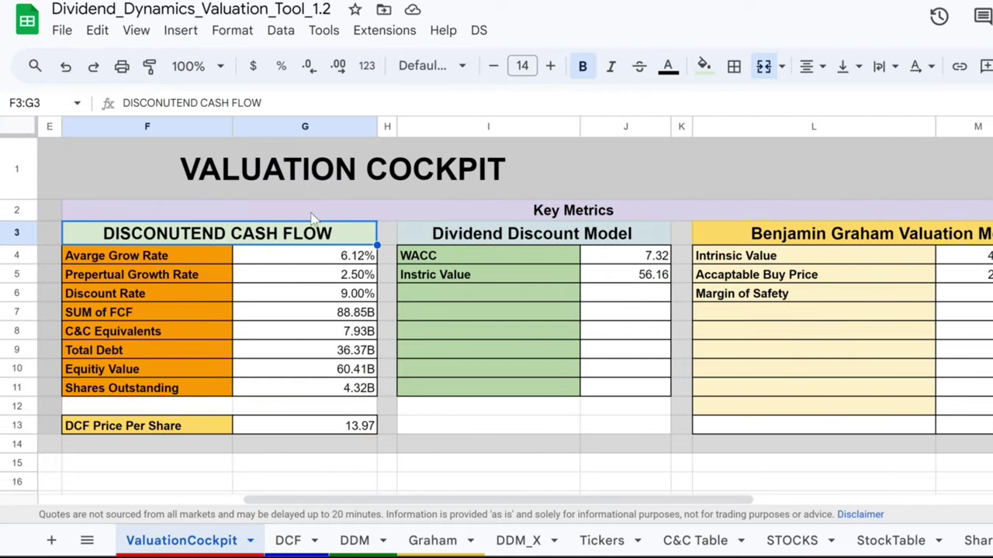
{"action": "left_click", "coordinate": [552, 237]}
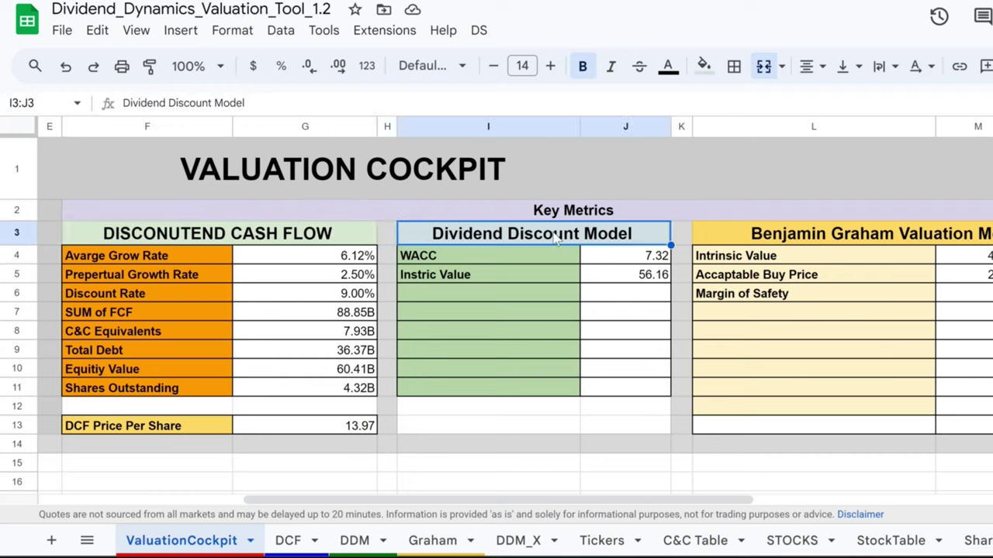
{"action": "left_click", "coordinate": [776, 241]}
{"action": "scroll", "coordinate": [775, 240], "scroll_direction": "right", "scroll_amount": 5}
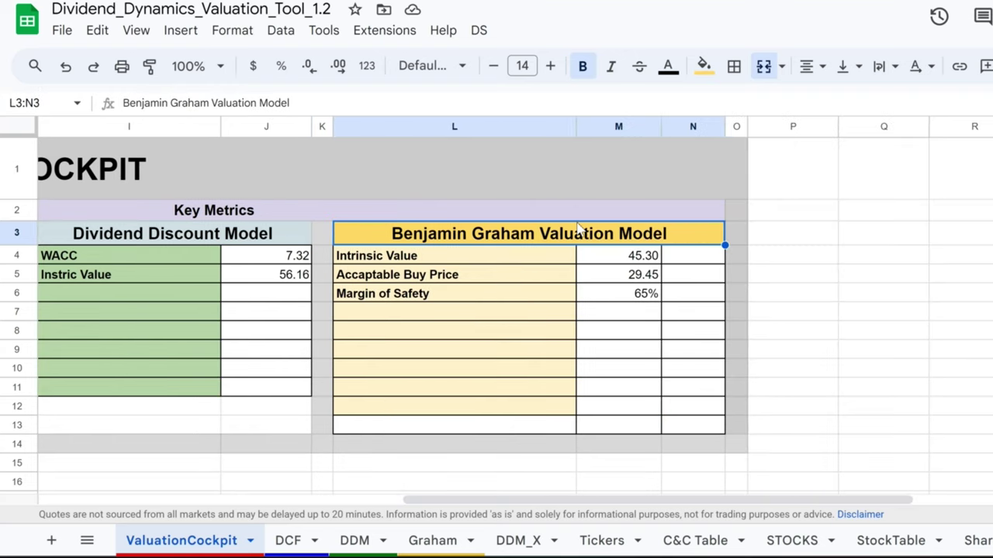
{"action": "scroll", "coordinate": [562, 233], "scroll_direction": "left", "scroll_amount": 5}
{"action": "left_click", "coordinate": [535, 234]}
{"action": "left_click", "coordinate": [349, 239]}
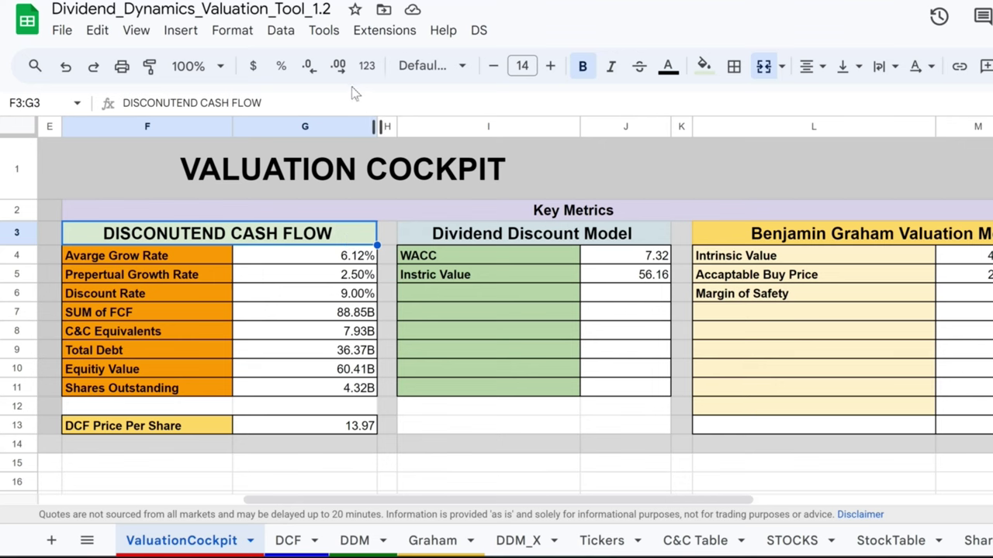
Set the zoom to 125% and inspect the average growth, perpetual growth, discount rate and DCF price per share cells.
{"action": "left_click", "coordinate": [203, 66]}
{"action": "left_click", "coordinate": [193, 215]}
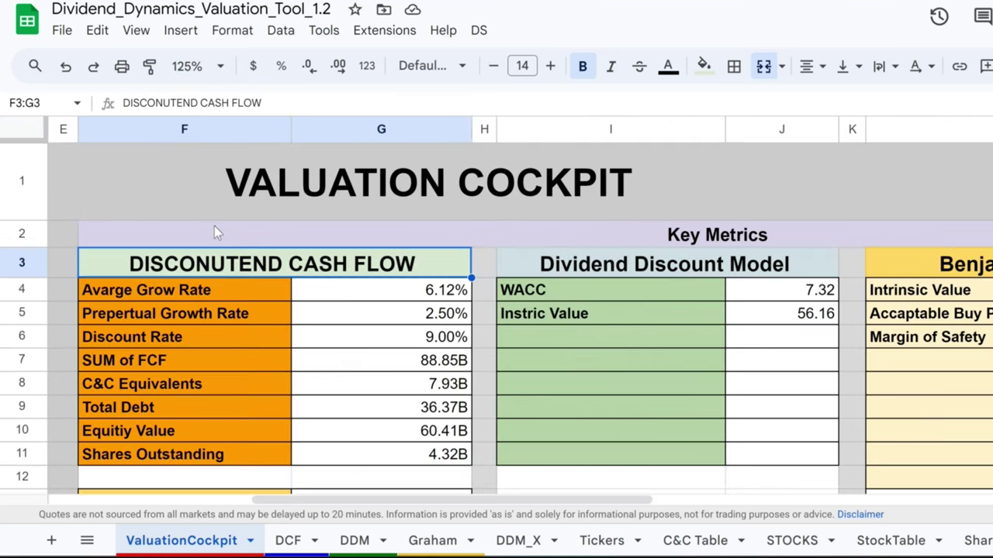
{"action": "scroll", "coordinate": [255, 228], "scroll_direction": "down", "scroll_amount": 1}
{"action": "scroll", "coordinate": [261, 238], "scroll_direction": "up", "scroll_amount": 1}
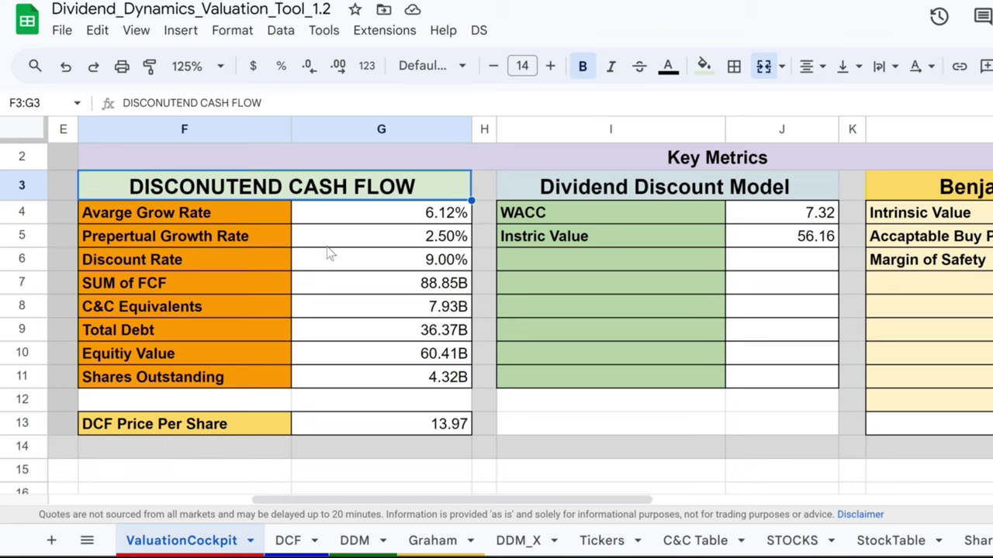
{"action": "left_click", "coordinate": [425, 221]}
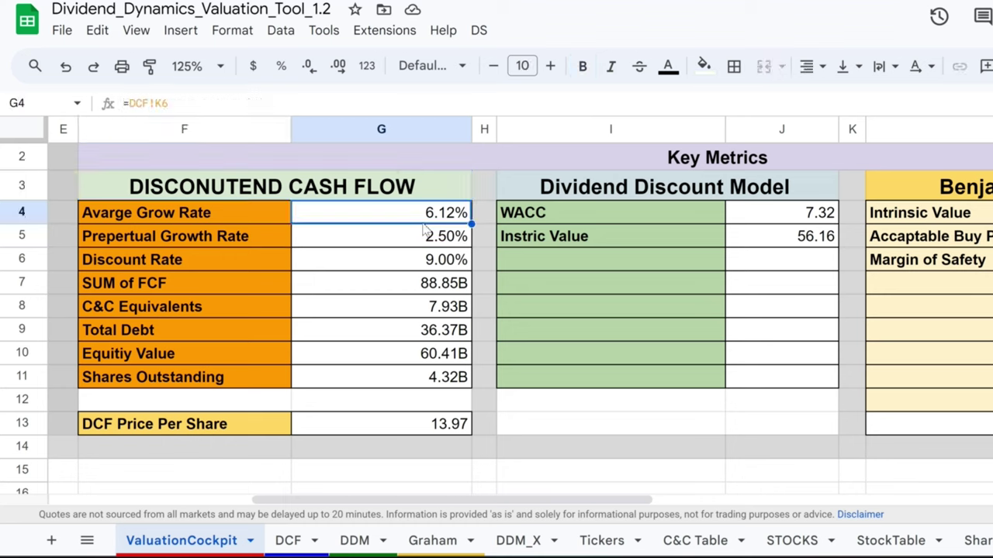
{"action": "left_click", "coordinate": [417, 244]}
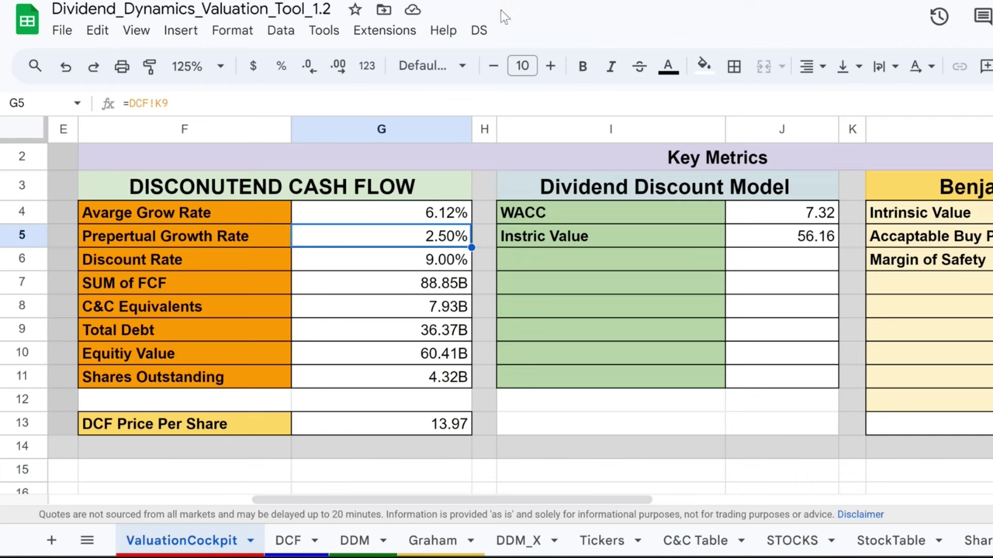
{"action": "left_click", "coordinate": [459, 268]}
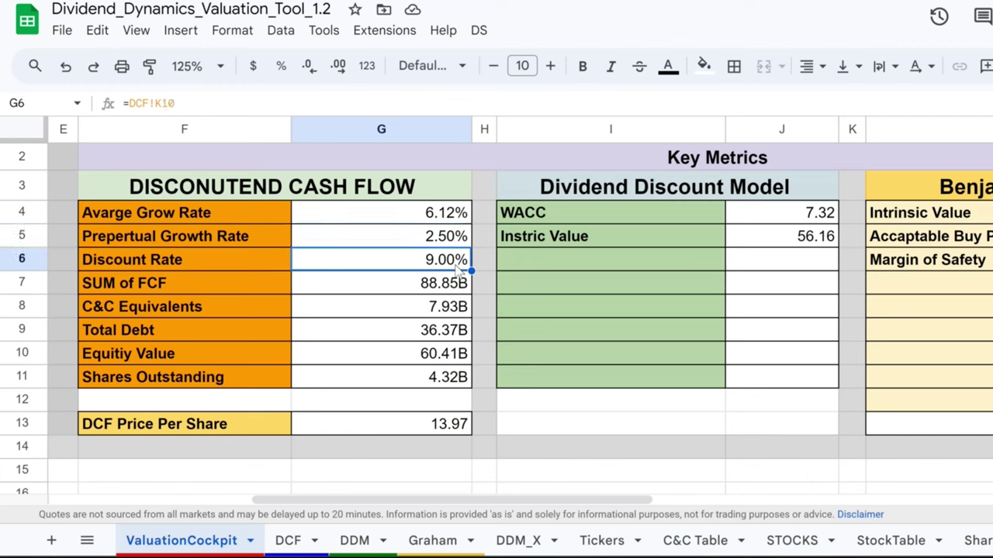
{"action": "left_click", "coordinate": [165, 260]}
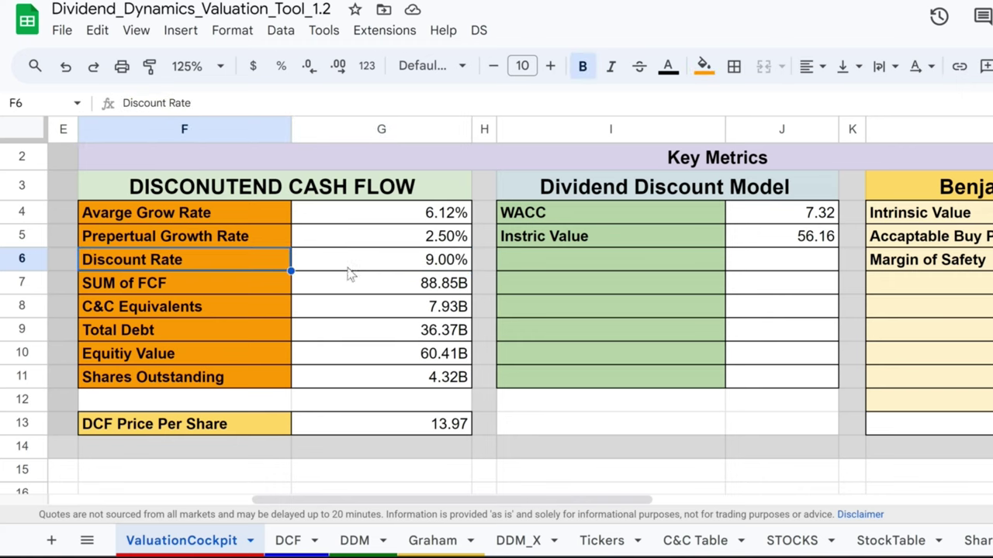
{"action": "left_click", "coordinate": [457, 423]}
{"action": "scroll", "coordinate": [457, 405], "scroll_direction": "down", "scroll_amount": 3}
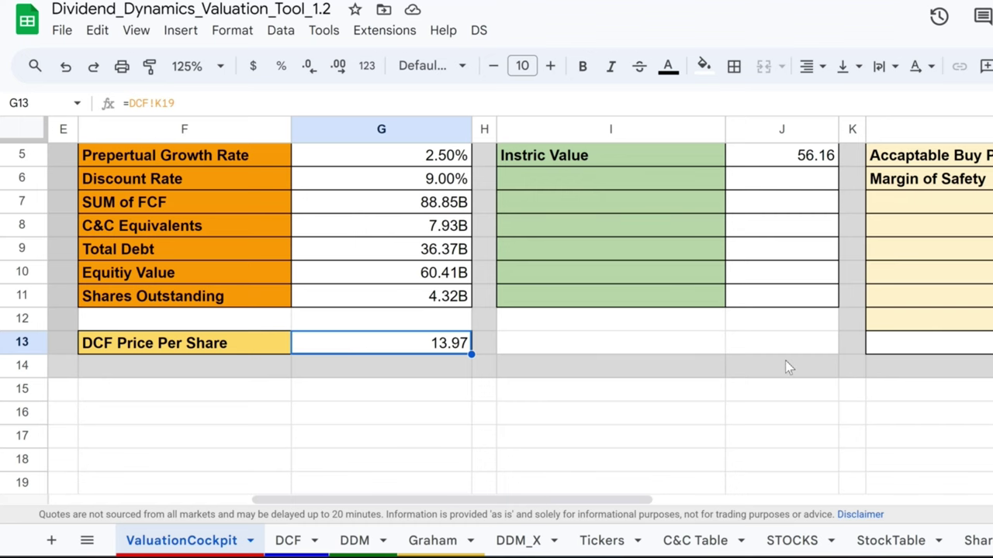
{"action": "scroll", "coordinate": [783, 423], "scroll_direction": "up", "scroll_amount": 3}
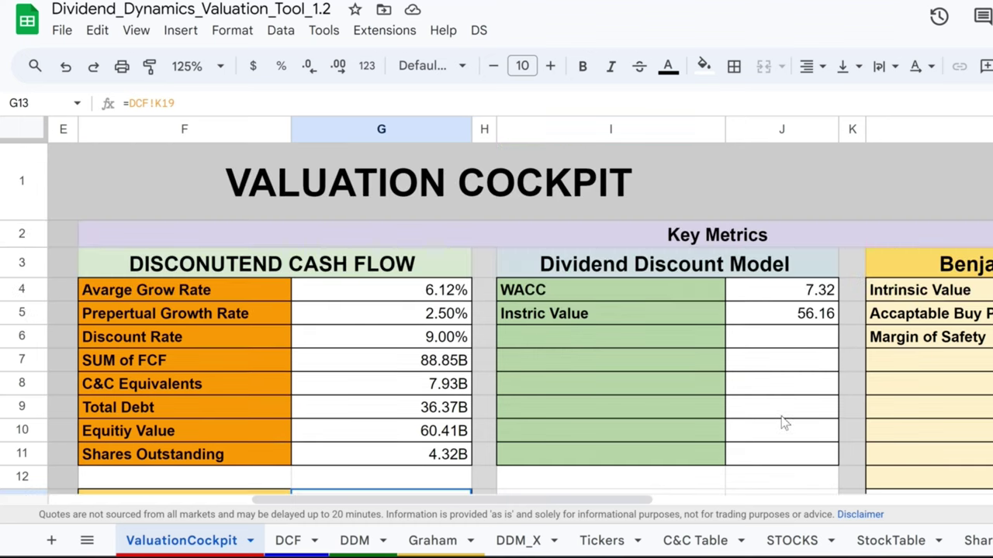
Inspect the WACC and intrinsic value lookup formulas in J4 and J5 of the Dividend Discount Model section.
{"action": "scroll", "coordinate": [783, 423], "scroll_direction": "right", "scroll_amount": 4}
{"action": "left_click", "coordinate": [277, 276]}
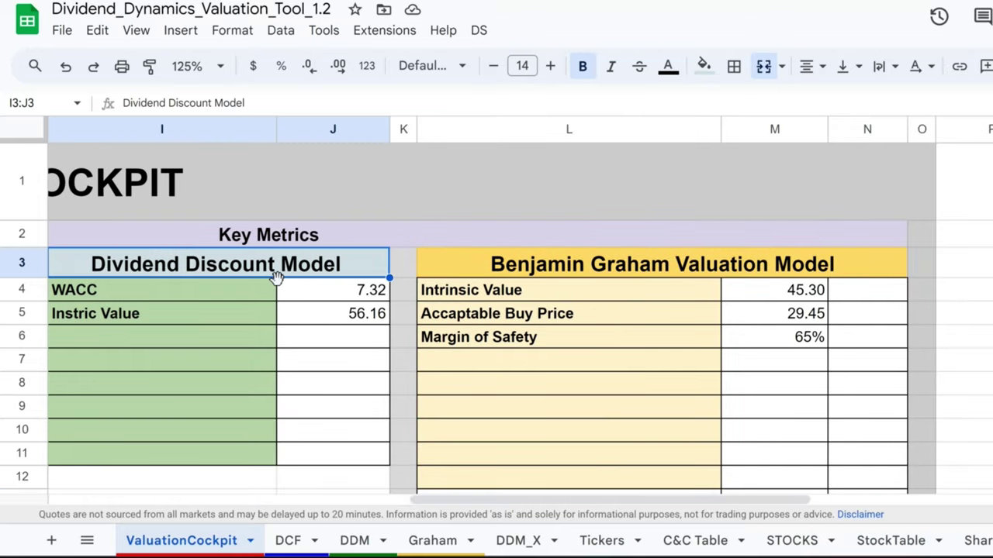
{"action": "scroll", "coordinate": [277, 277], "scroll_direction": "left", "scroll_amount": 3}
{"action": "left_click", "coordinate": [552, 305]}
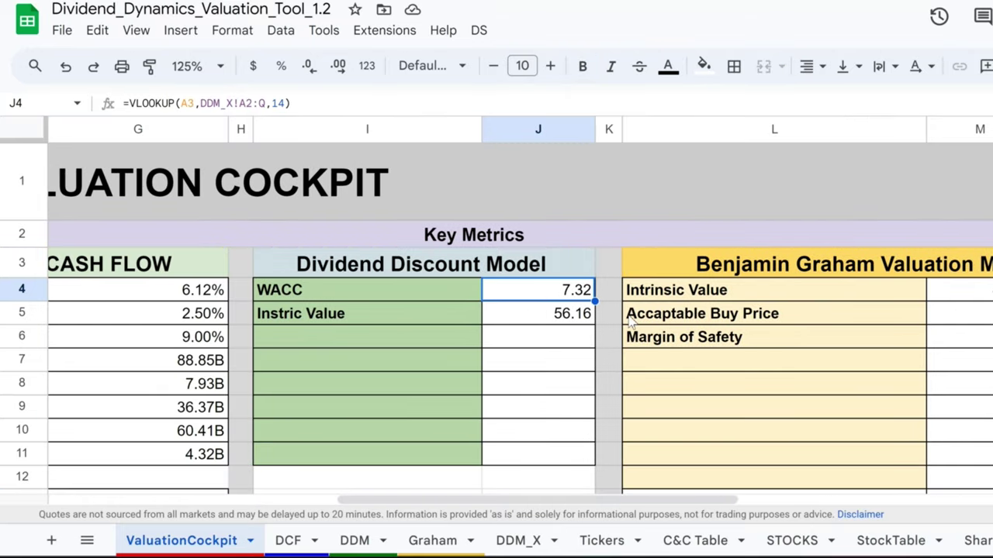
{"action": "scroll", "coordinate": [628, 321], "scroll_direction": "down", "scroll_amount": 1}
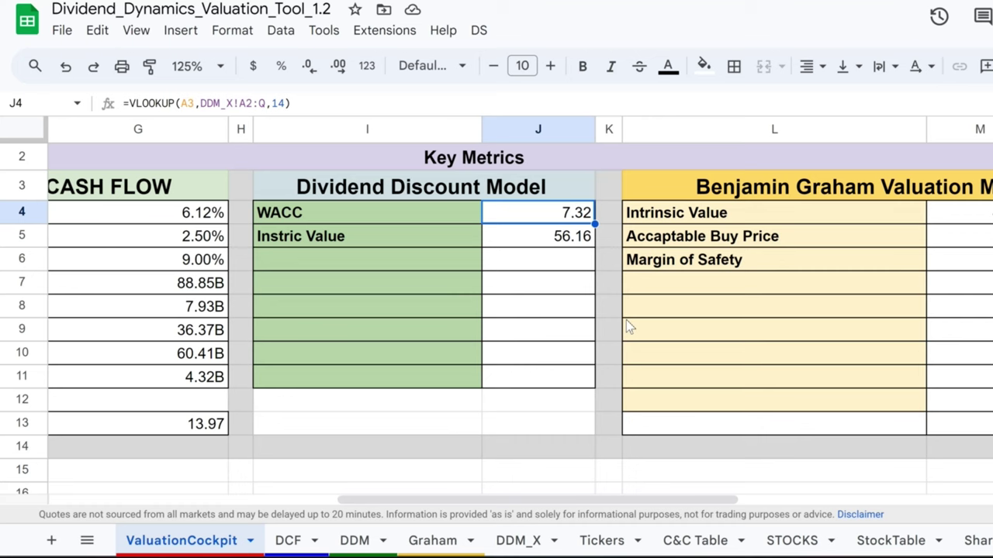
{"action": "left_click", "coordinate": [567, 243]}
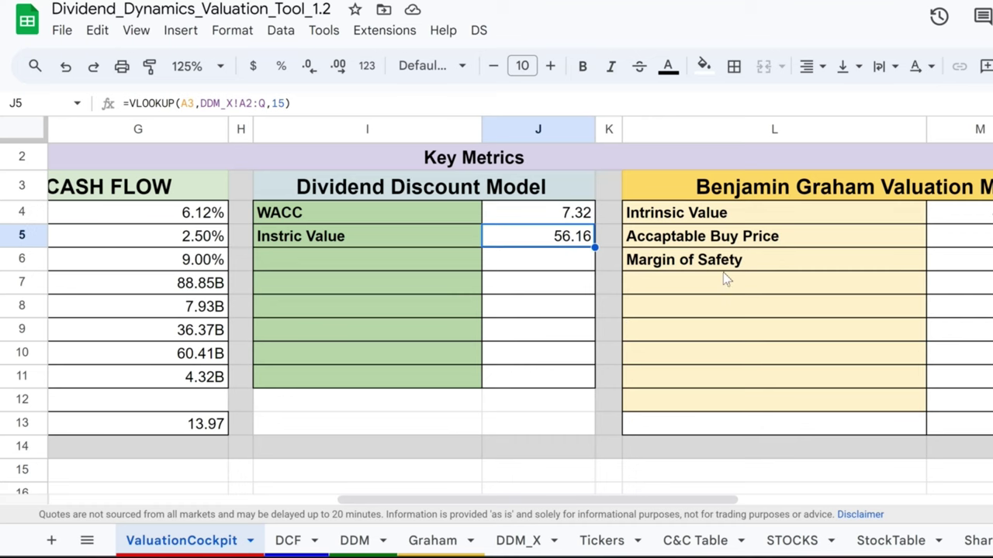
Compare the current stock price in D6 with the Dividend Discount Model's intrinsic value.
{"action": "scroll", "coordinate": [605, 259], "scroll_direction": "left", "scroll_amount": 6}
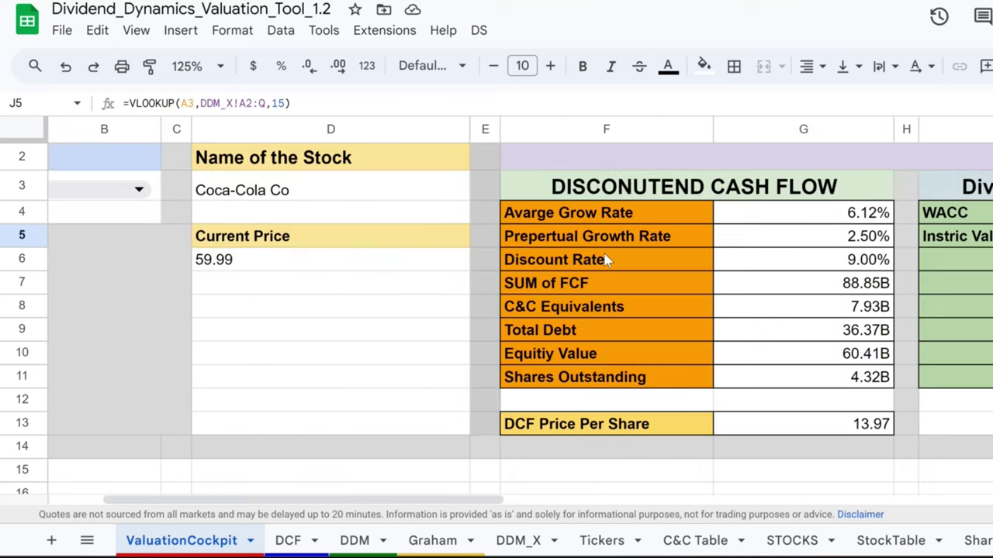
{"action": "left_click", "coordinate": [370, 261]}
{"action": "scroll", "coordinate": [374, 291], "scroll_direction": "right", "scroll_amount": 5}
{"action": "scroll", "coordinate": [374, 292], "scroll_direction": "right", "scroll_amount": 3}
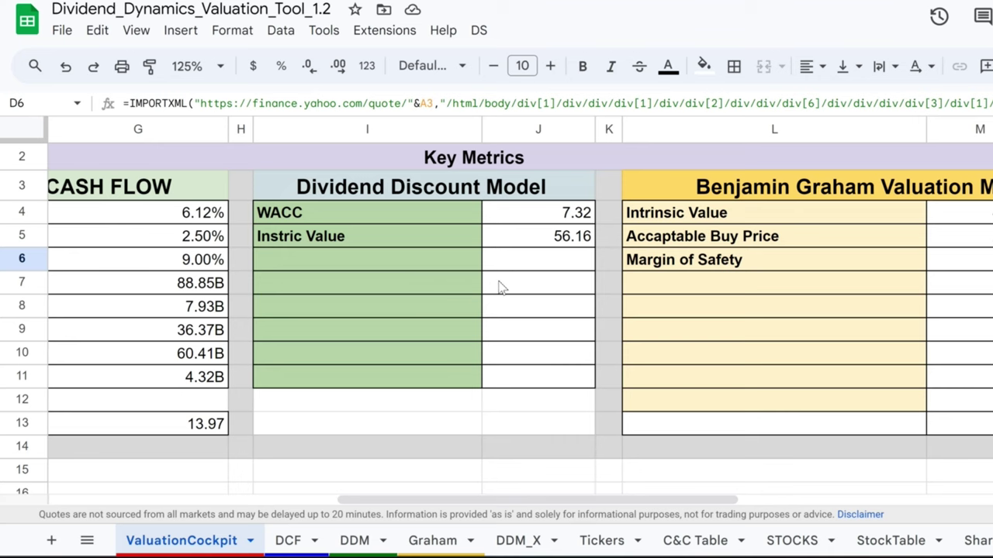
Inspect the intrinsic value and acceptable buy price cells of the Benjamin Graham Valuation Model section.
{"action": "scroll", "coordinate": [500, 287], "scroll_direction": "right", "scroll_amount": 5}
{"action": "left_click", "coordinate": [487, 198]}
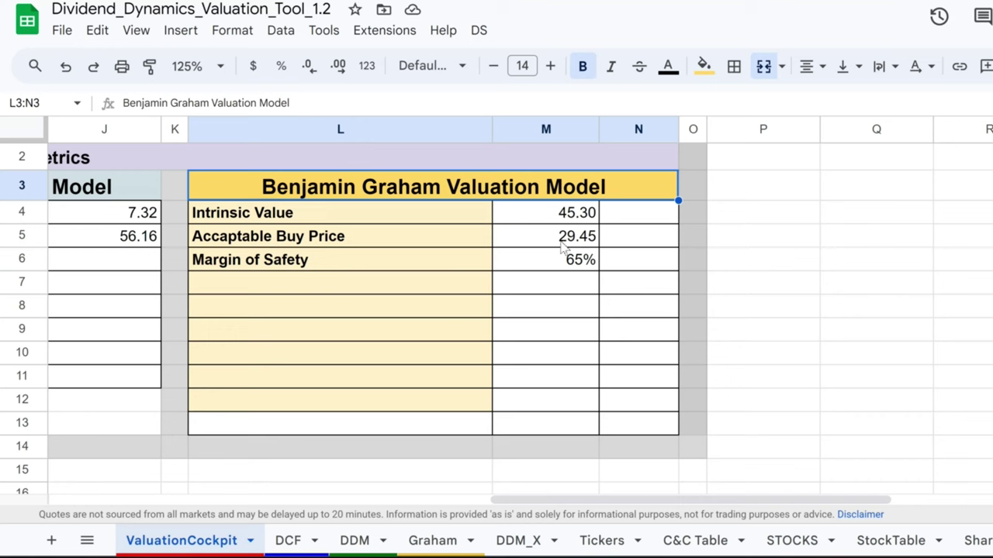
{"action": "left_click", "coordinate": [588, 217]}
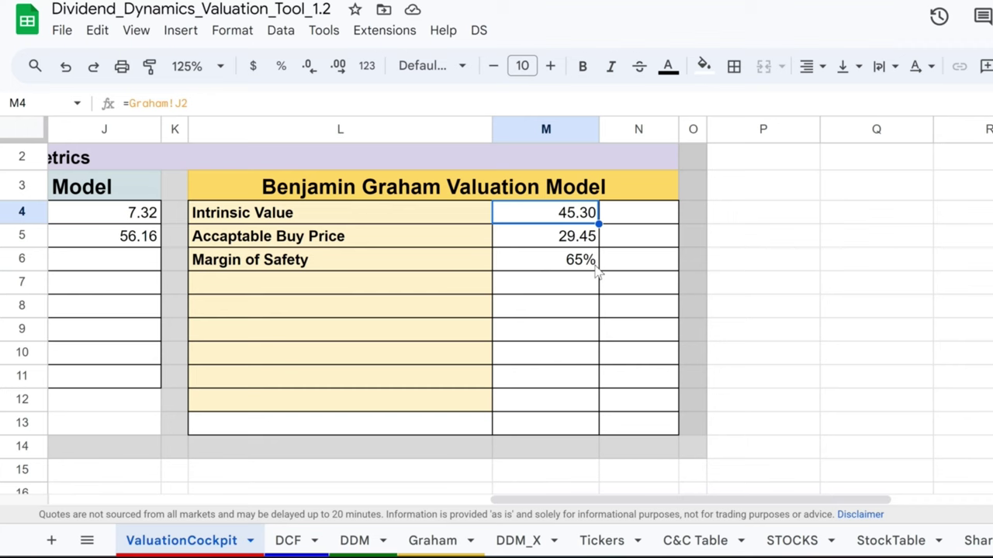
{"action": "left_click", "coordinate": [577, 239]}
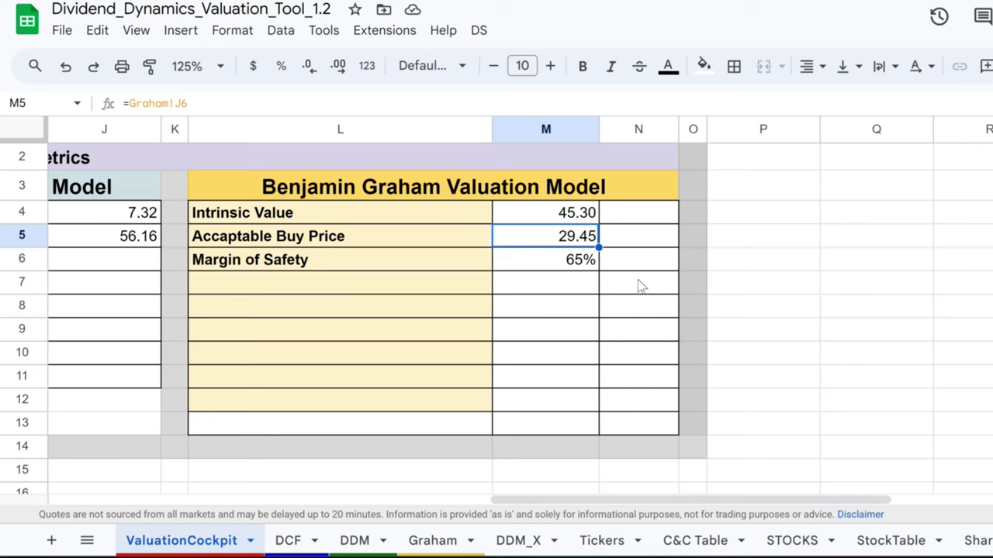
Set the ValuationCockpit zoom back to 100% and review the key metrics of all three models alongside the current price.
{"action": "scroll", "coordinate": [497, 286], "scroll_direction": "left", "scroll_amount": 3}
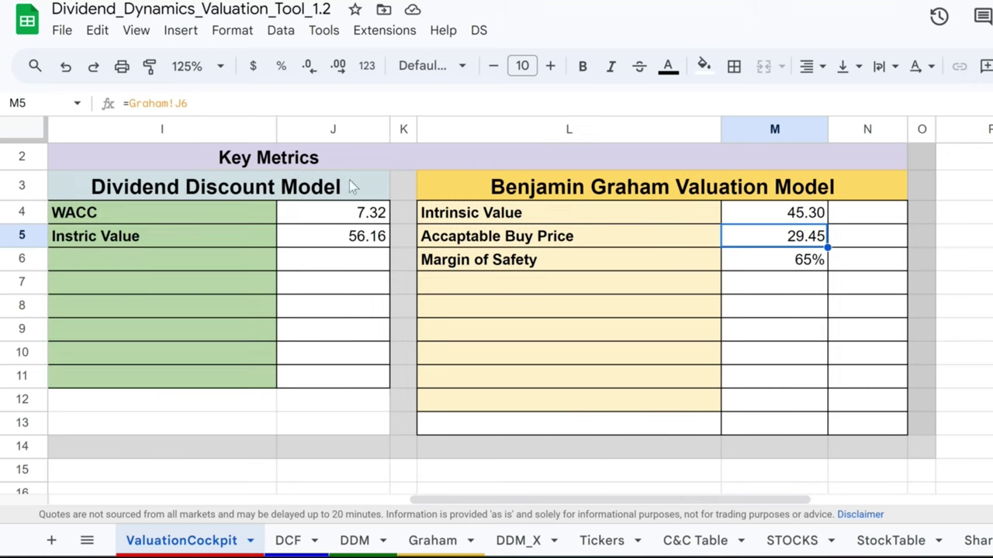
{"action": "scroll", "coordinate": [346, 184], "scroll_direction": "left", "scroll_amount": 5}
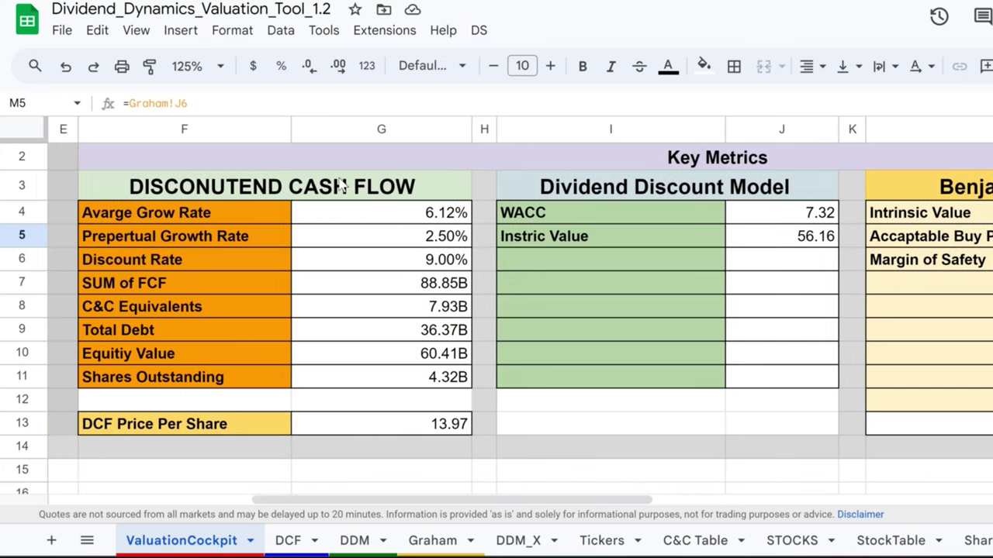
{"action": "left_click", "coordinate": [214, 73]}
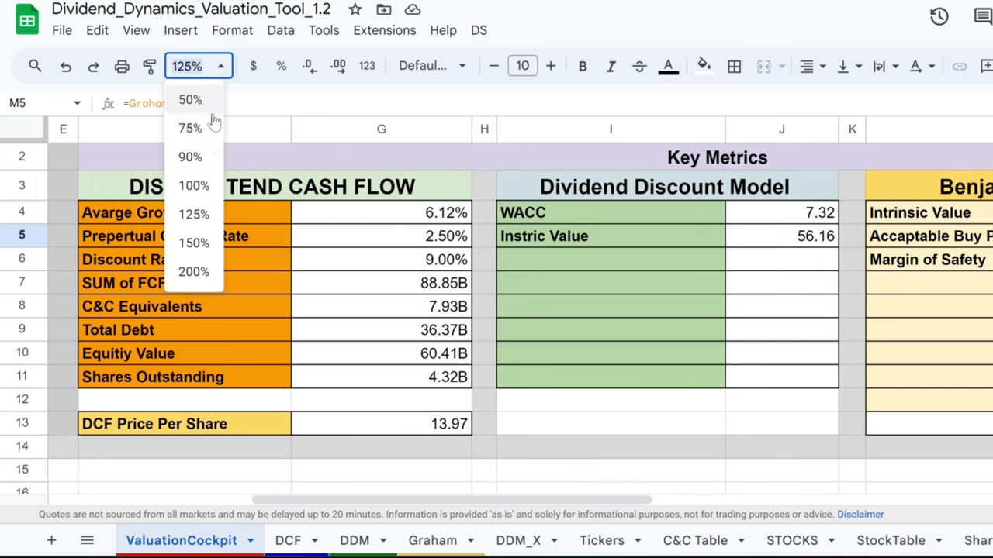
{"action": "left_click", "coordinate": [192, 154]}
{"action": "scroll", "coordinate": [250, 201], "scroll_direction": "left", "scroll_amount": 5}
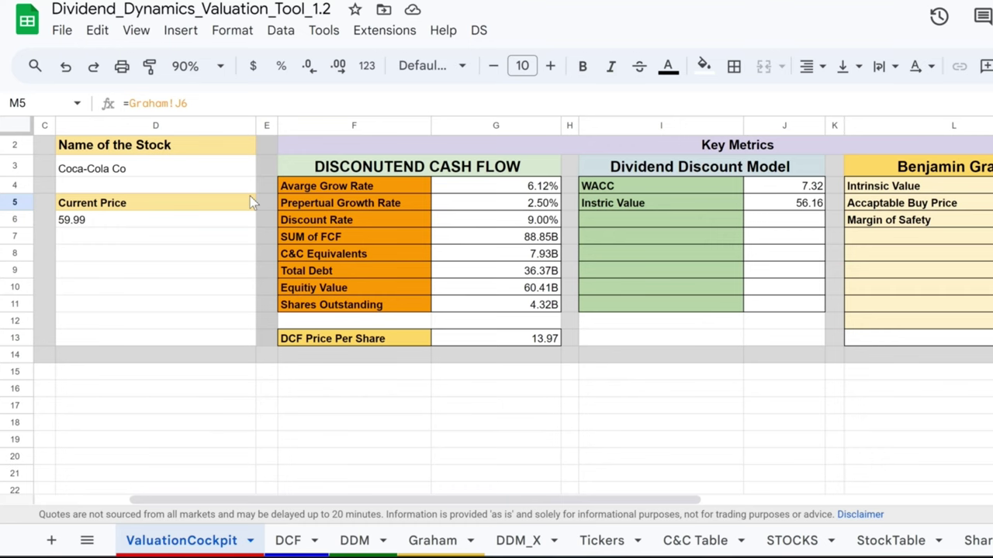
{"action": "left_click", "coordinate": [214, 71]}
{"action": "left_click", "coordinate": [192, 185]}
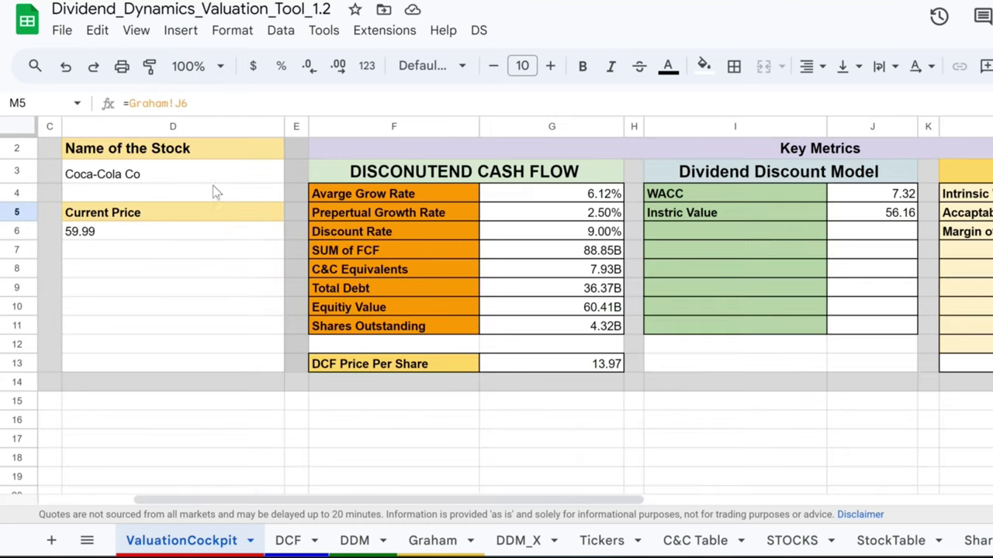
{"action": "scroll", "coordinate": [230, 193], "scroll_direction": "right", "scroll_amount": 1}
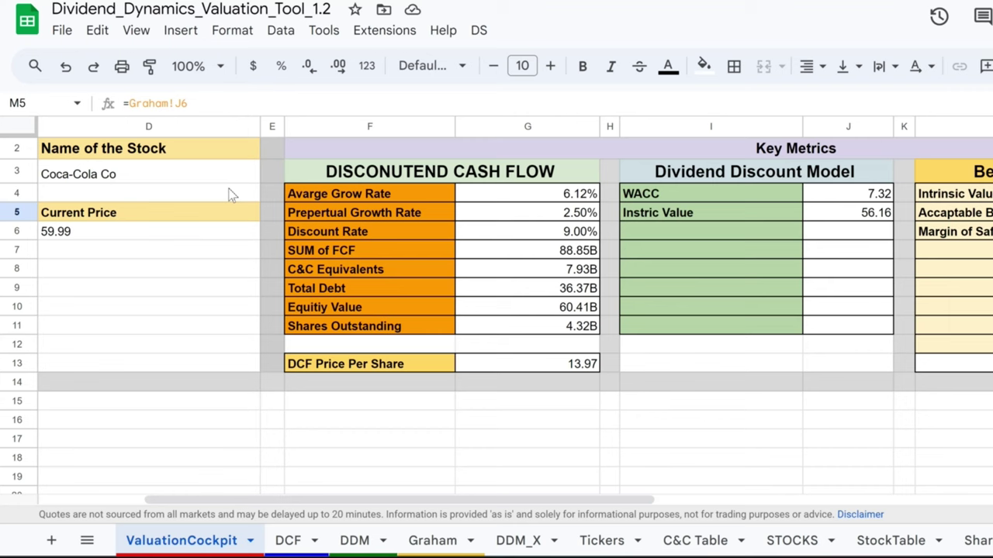
{"action": "scroll", "coordinate": [377, 223], "scroll_direction": "right", "scroll_amount": 5}
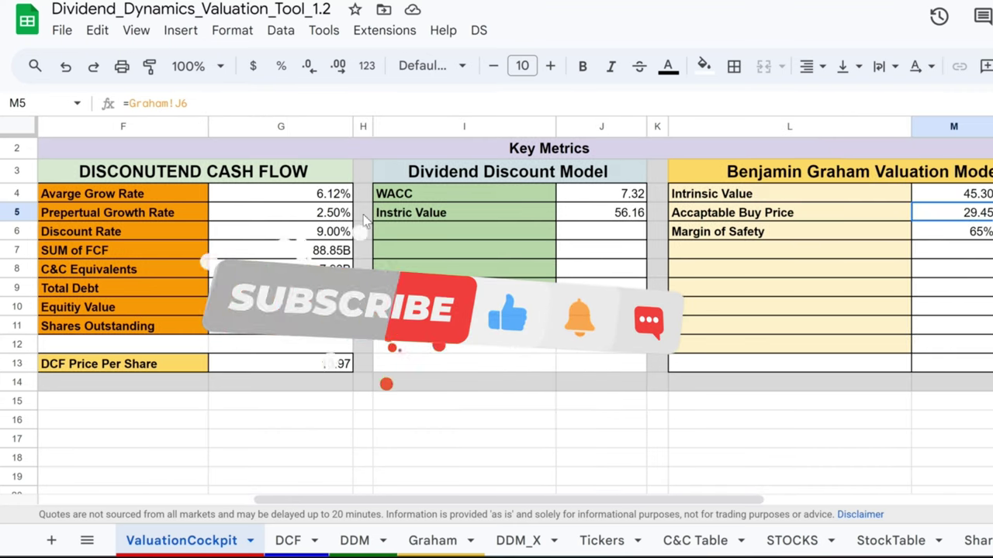